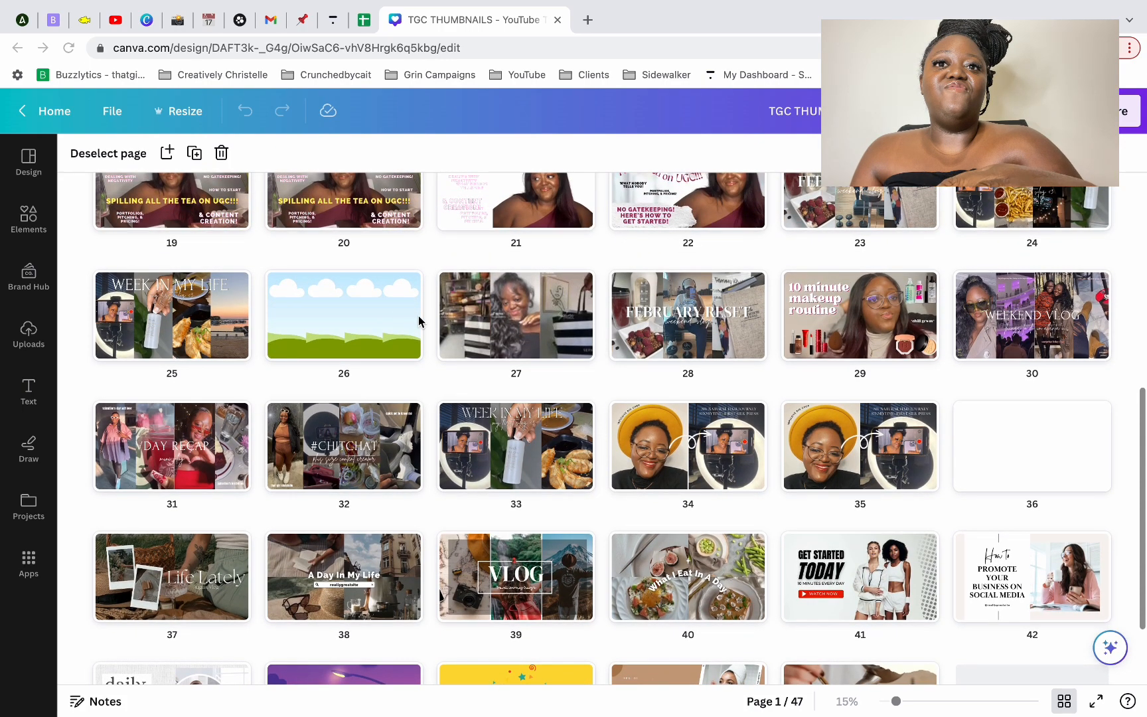
Step: Open page 26 with the blank four-frame layout and duplicate it as a new page
double_click(335, 312)
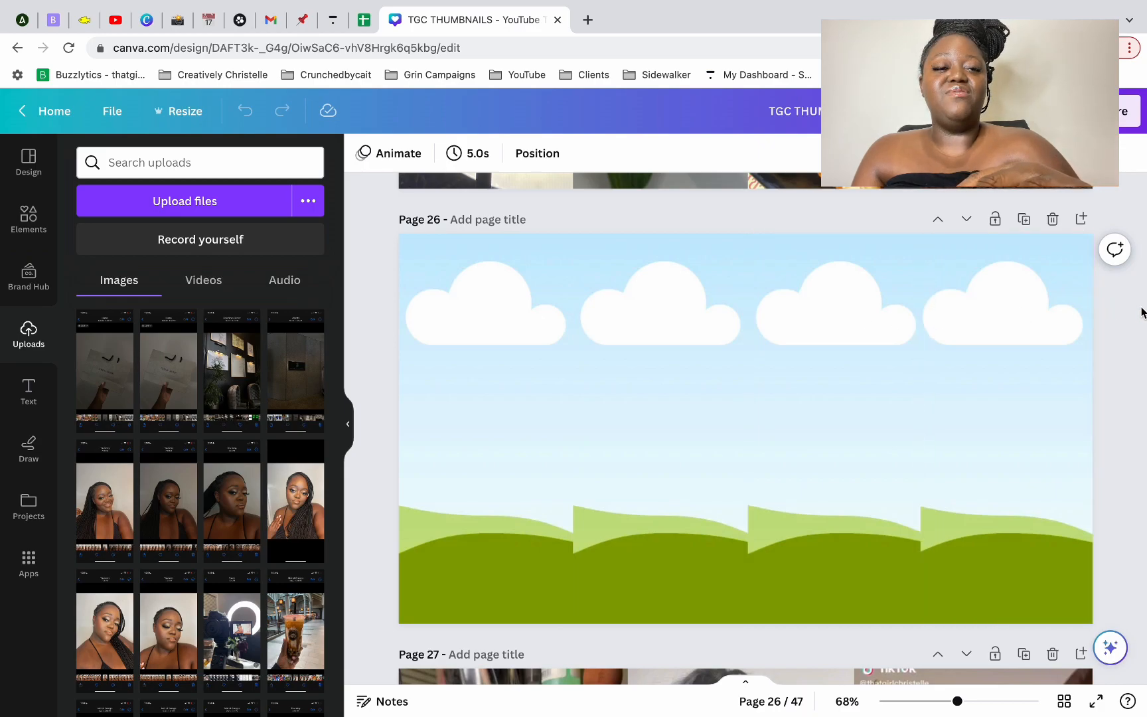
click(1023, 219)
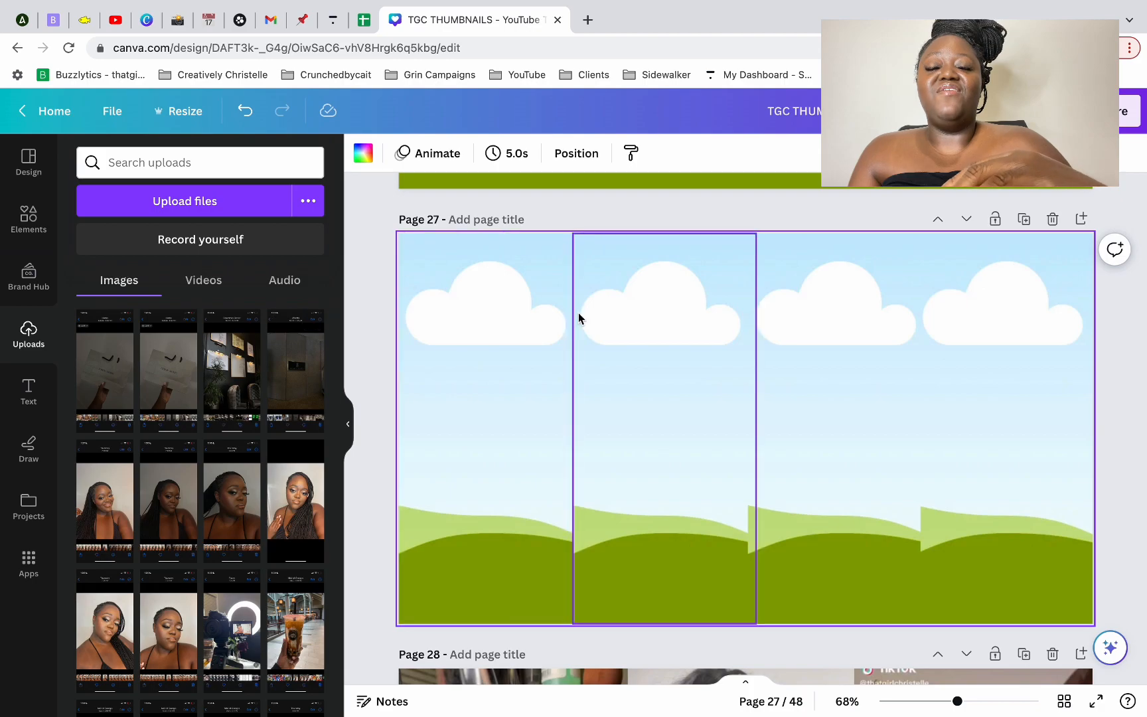
Step: Place the lighter photo of the open blush compacts from the uploads into the first frame of page 27
scroll(89, 428, down, 3)
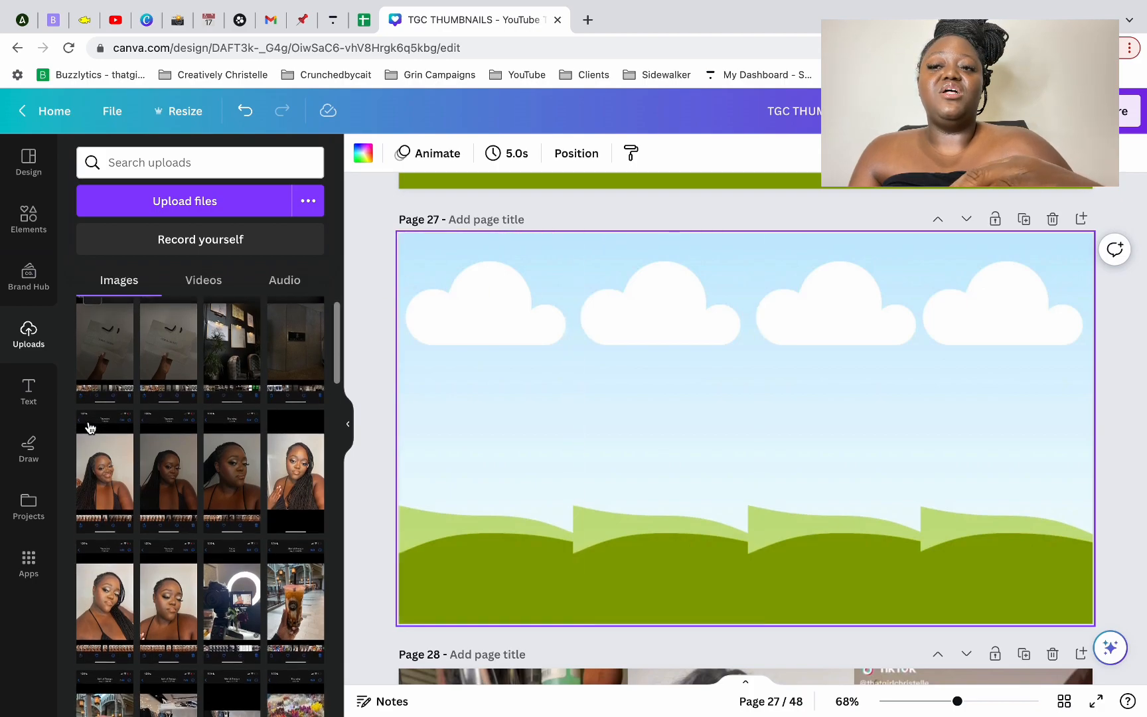
scroll(90, 428, down, 5)
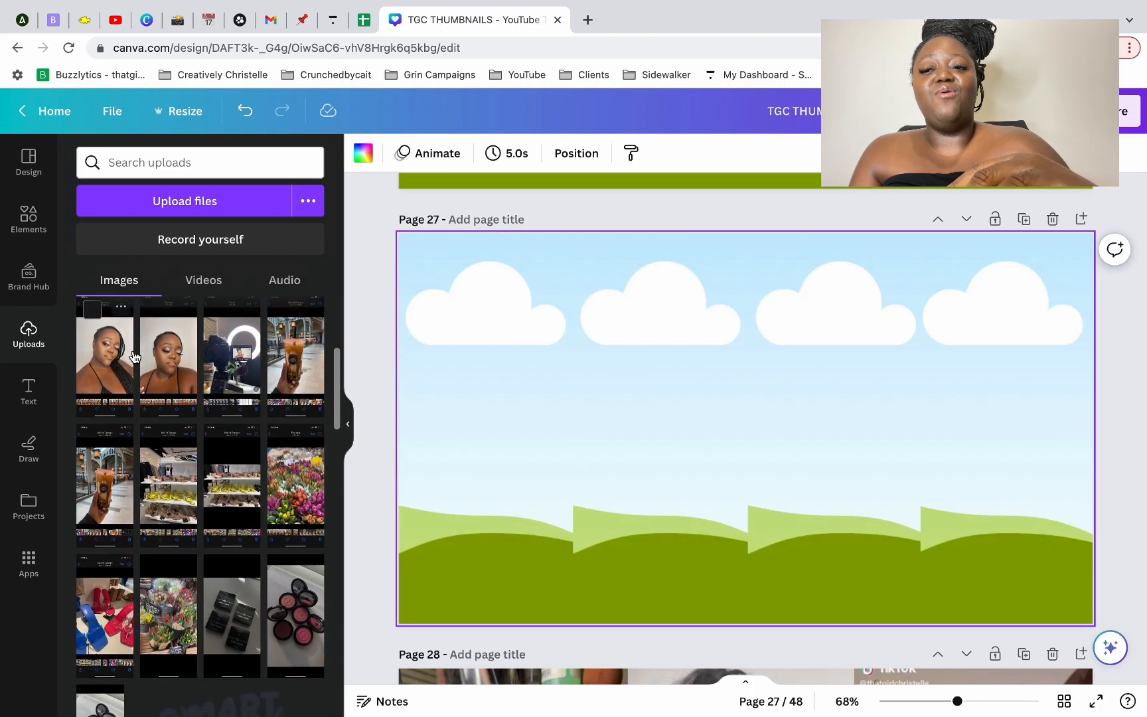
scroll(231, 420, up, 5)
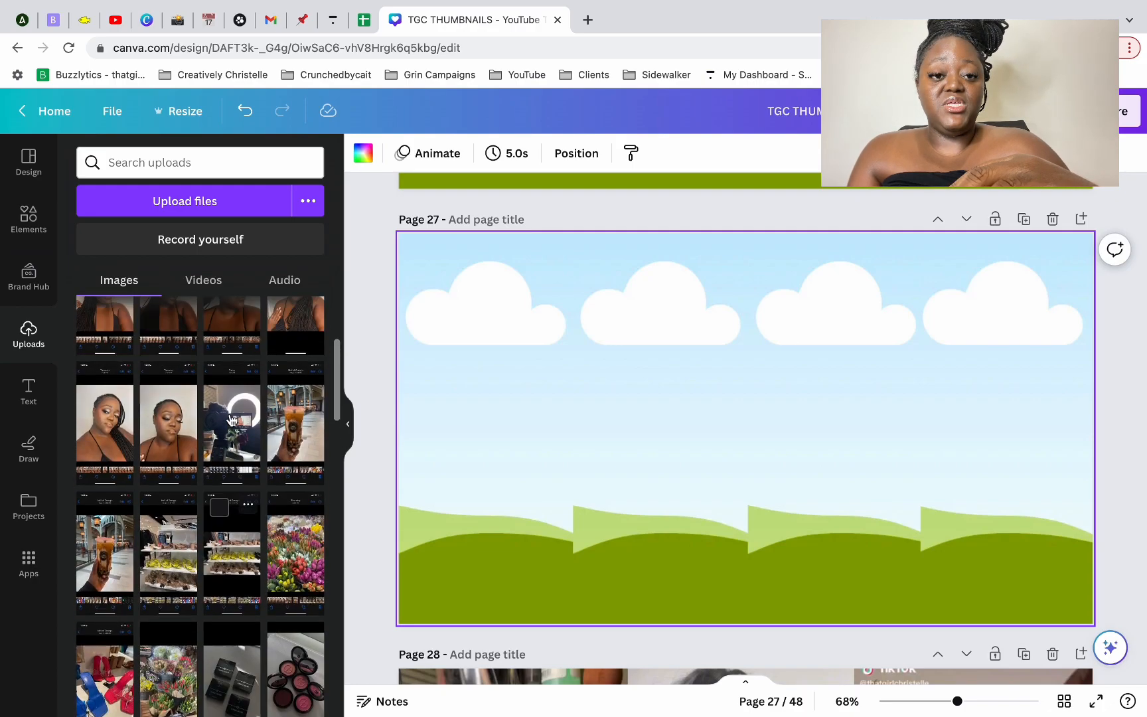
mouse_move(231, 420)
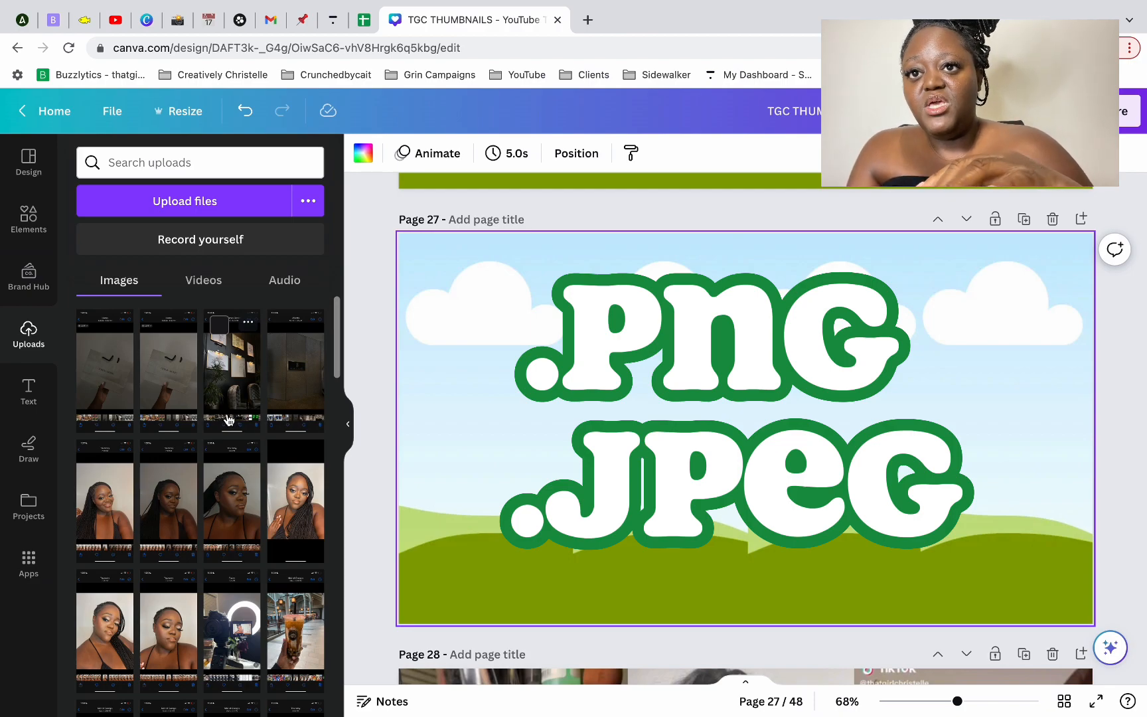
scroll(231, 420, down, 10)
scroll(228, 480, down, 1)
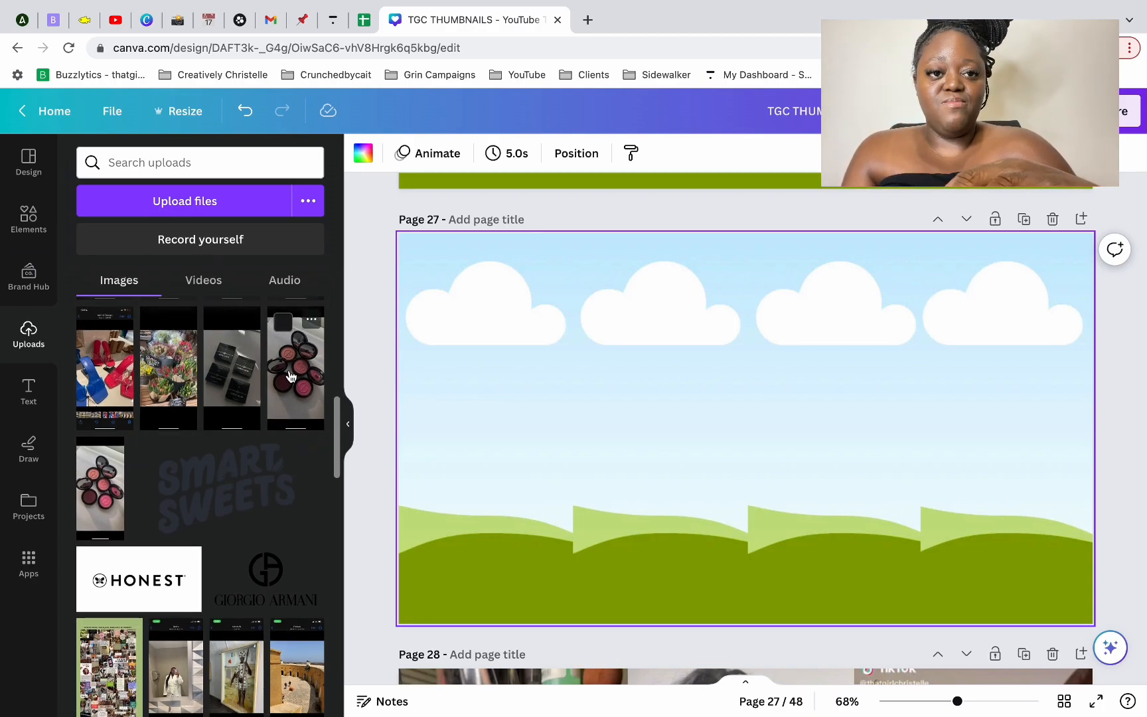
click(112, 506)
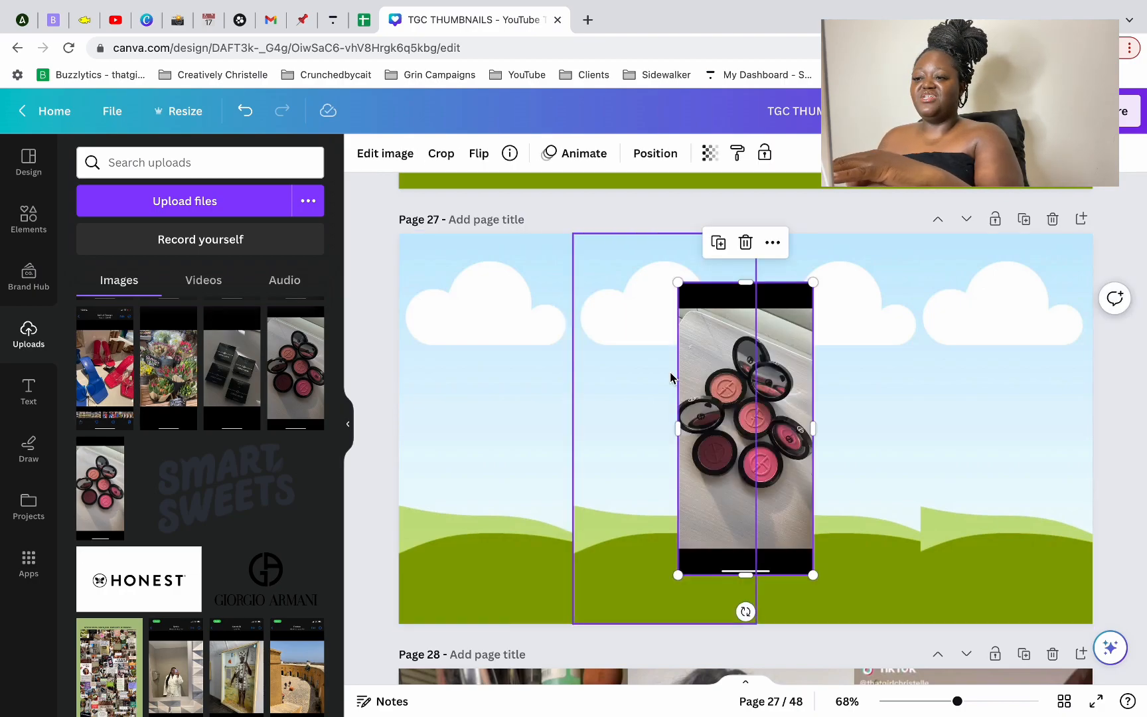
drag(750, 429, 519, 441)
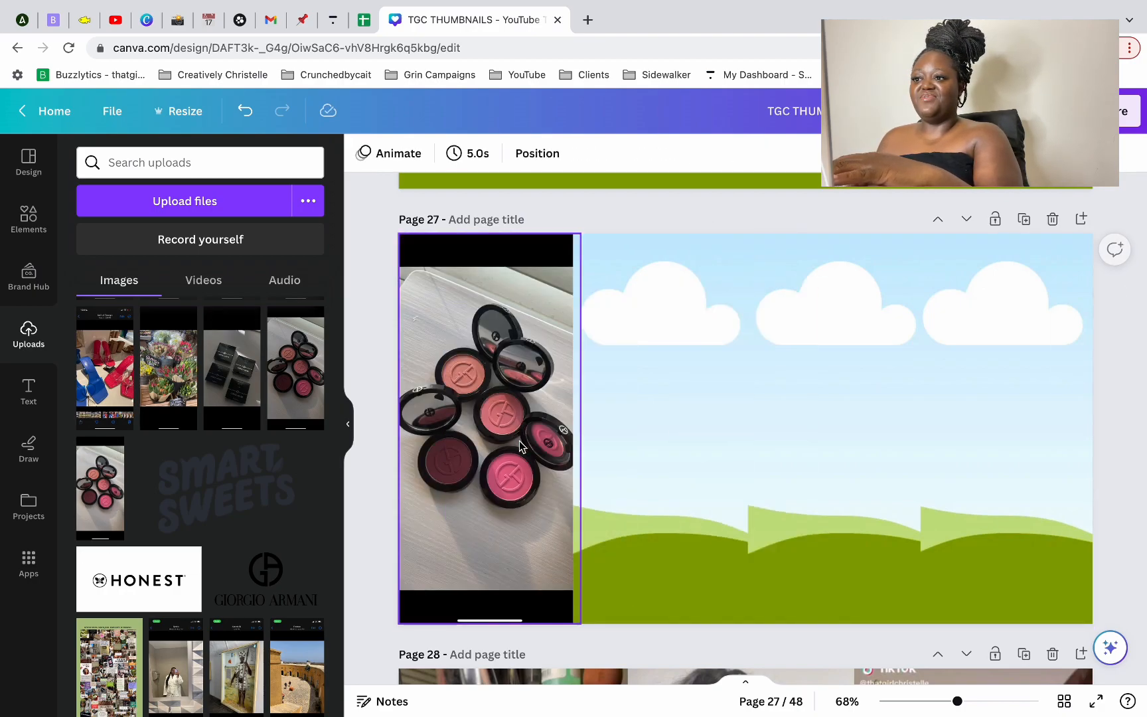
Step: Enlarge and reposition the lighter blush photo within the first frame so its black bars are cropped out
double_click(538, 391)
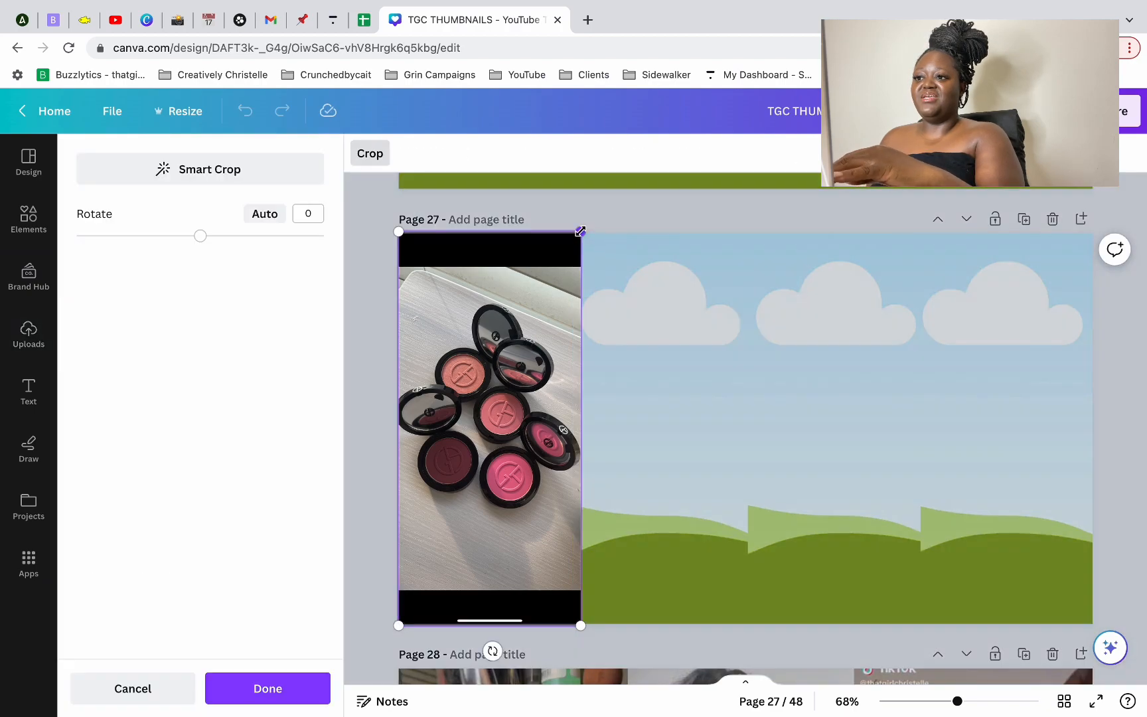
drag(580, 231, 642, 189)
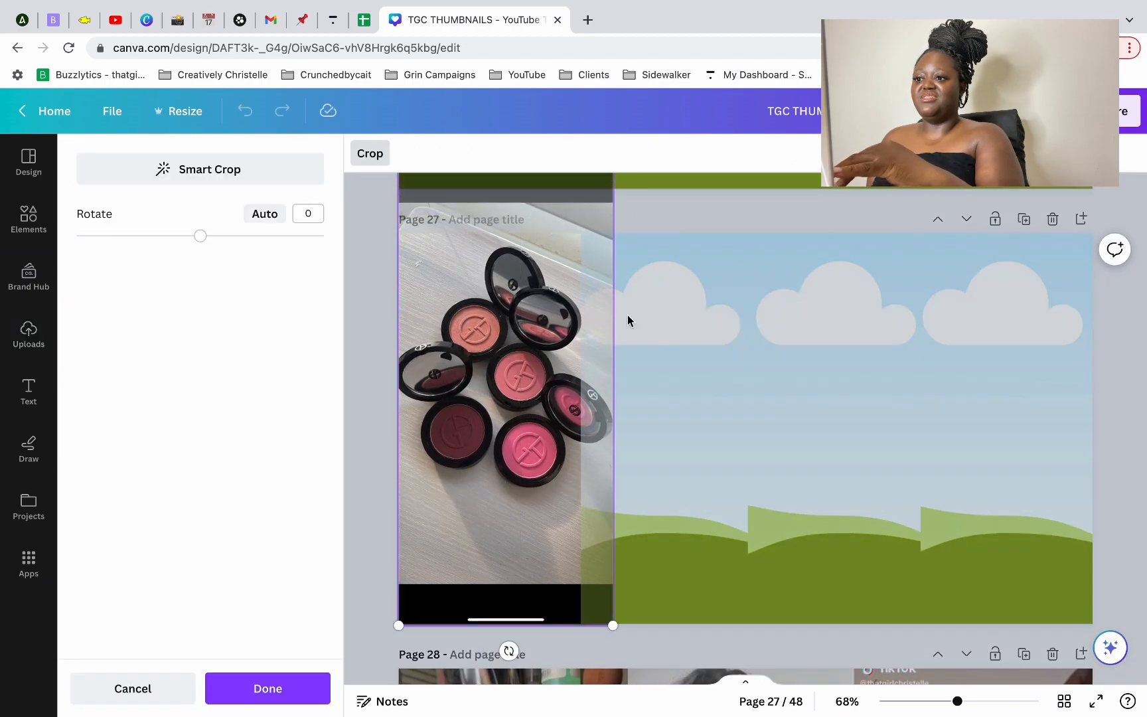
drag(613, 629, 671, 702)
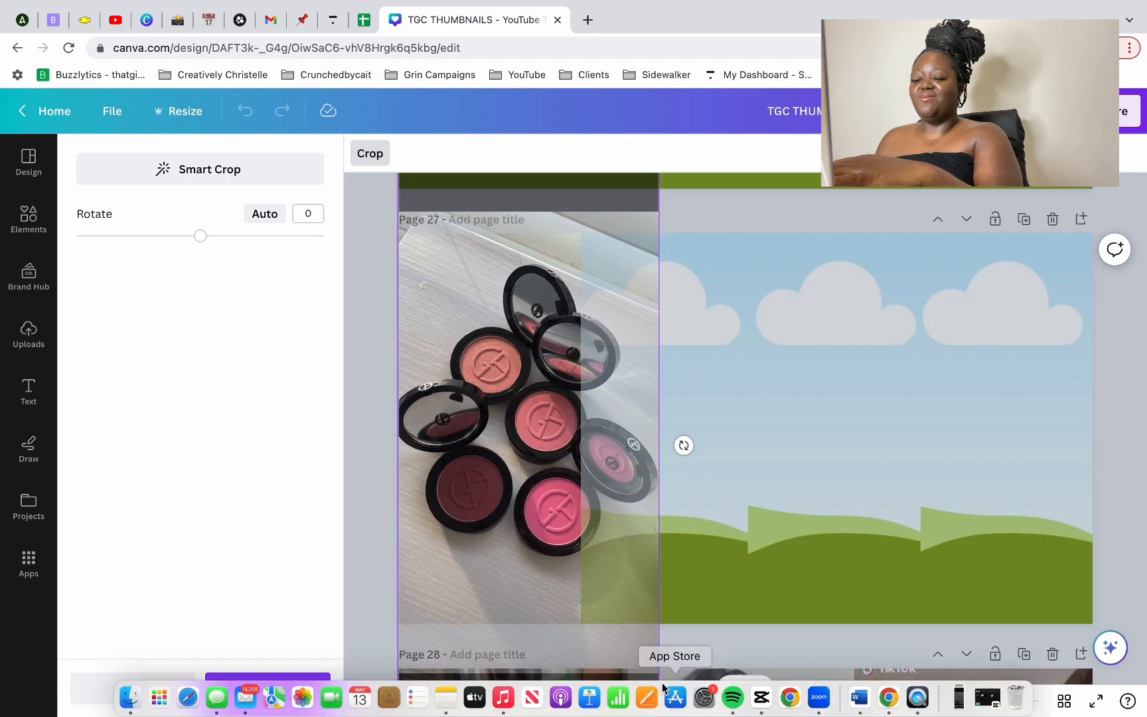
drag(543, 498, 494, 488)
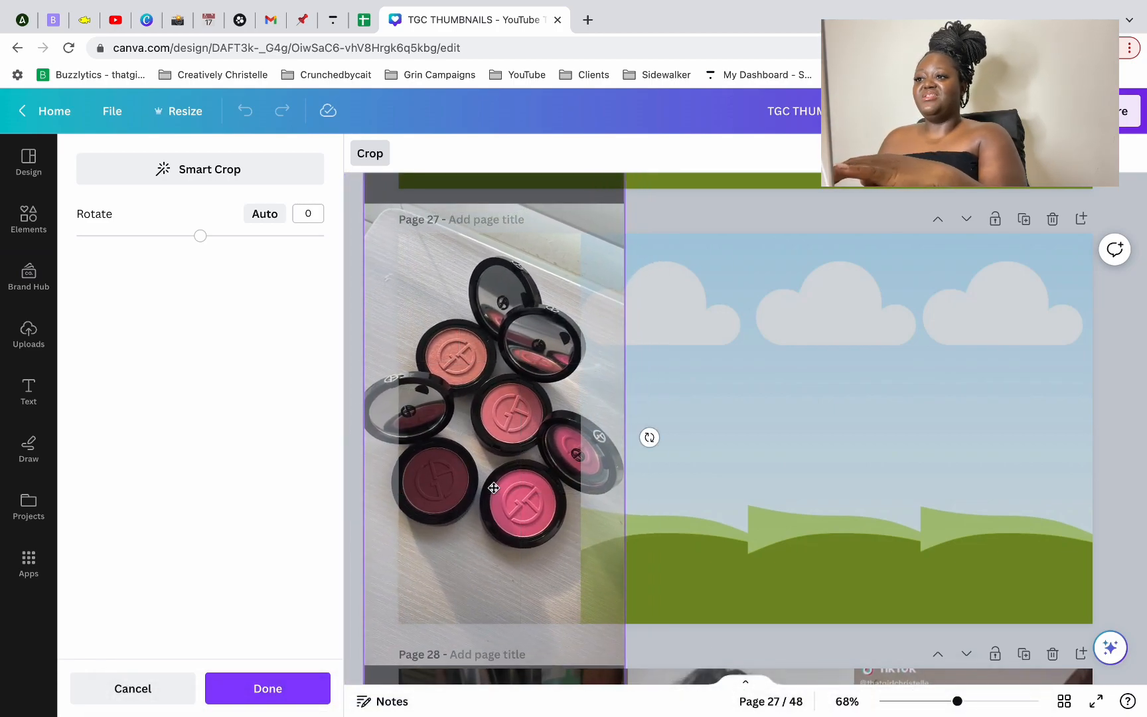
key(Return)
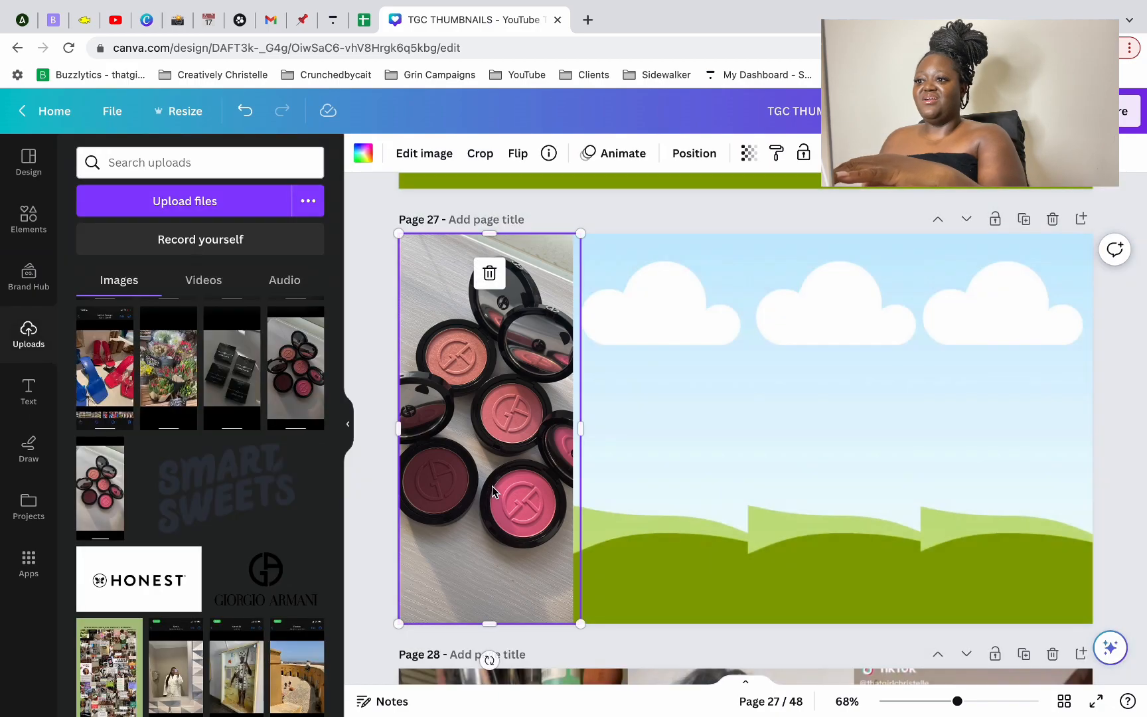
click(696, 220)
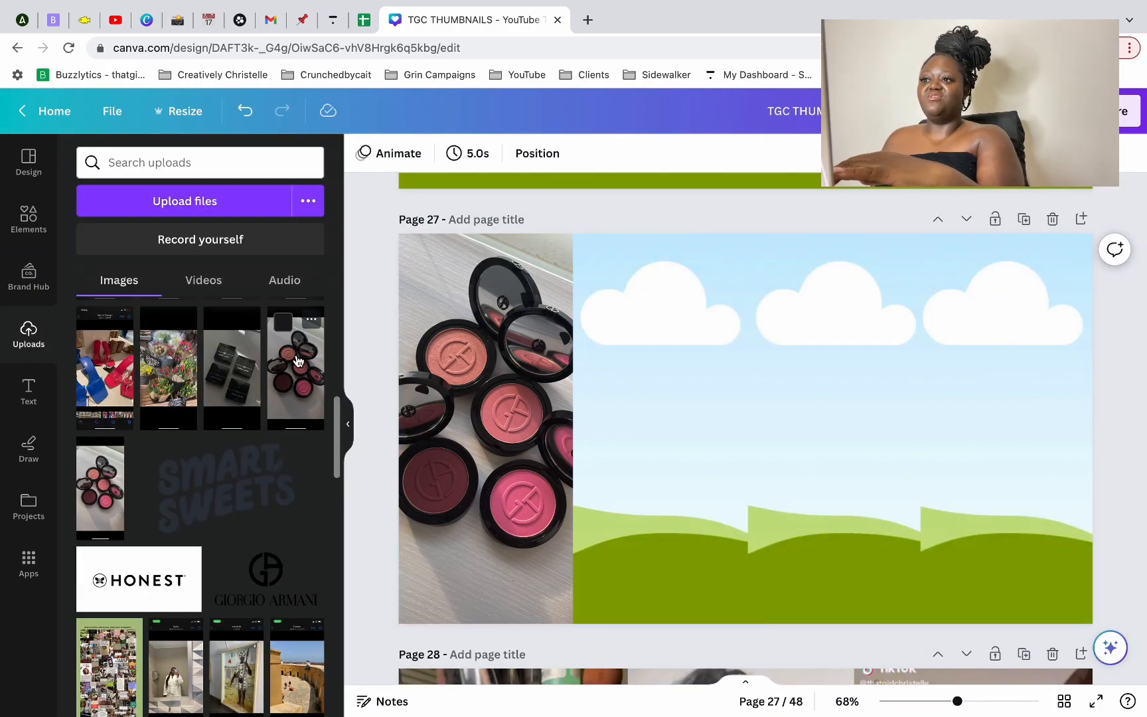
Step: Replace the first frame's photo with the darker blush compacts shot, enlarged and repositioned to crop out its black bars
click(297, 361)
drag(748, 397, 493, 384)
double_click(493, 384)
drag(581, 232, 670, 154)
drag(628, 628, 667, 713)
drag(553, 571, 495, 591)
click(697, 435)
scroll(174, 337, up, 4)
scroll(174, 337, up, 5)
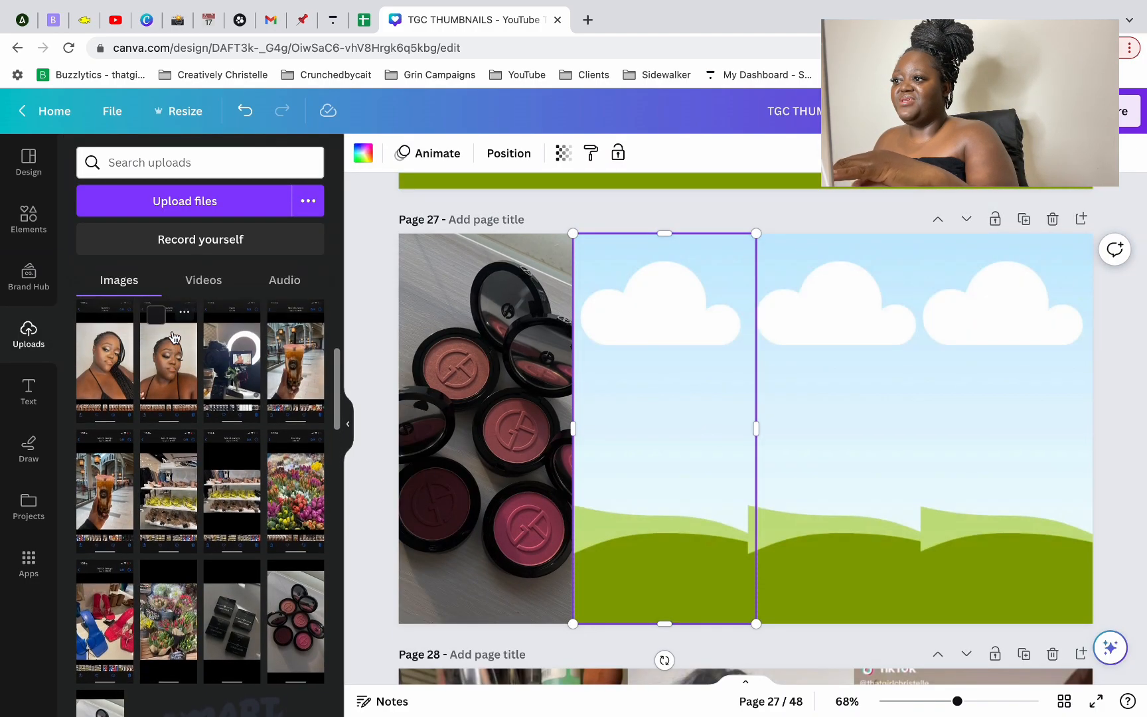
click(171, 406)
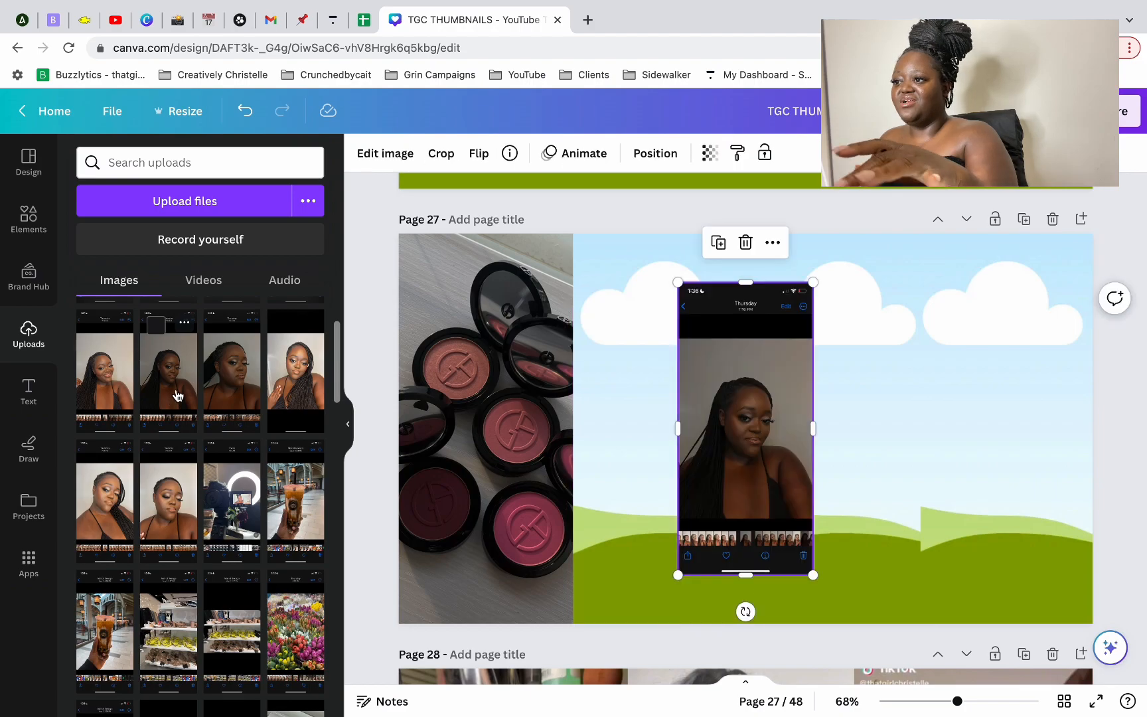
key(Delete)
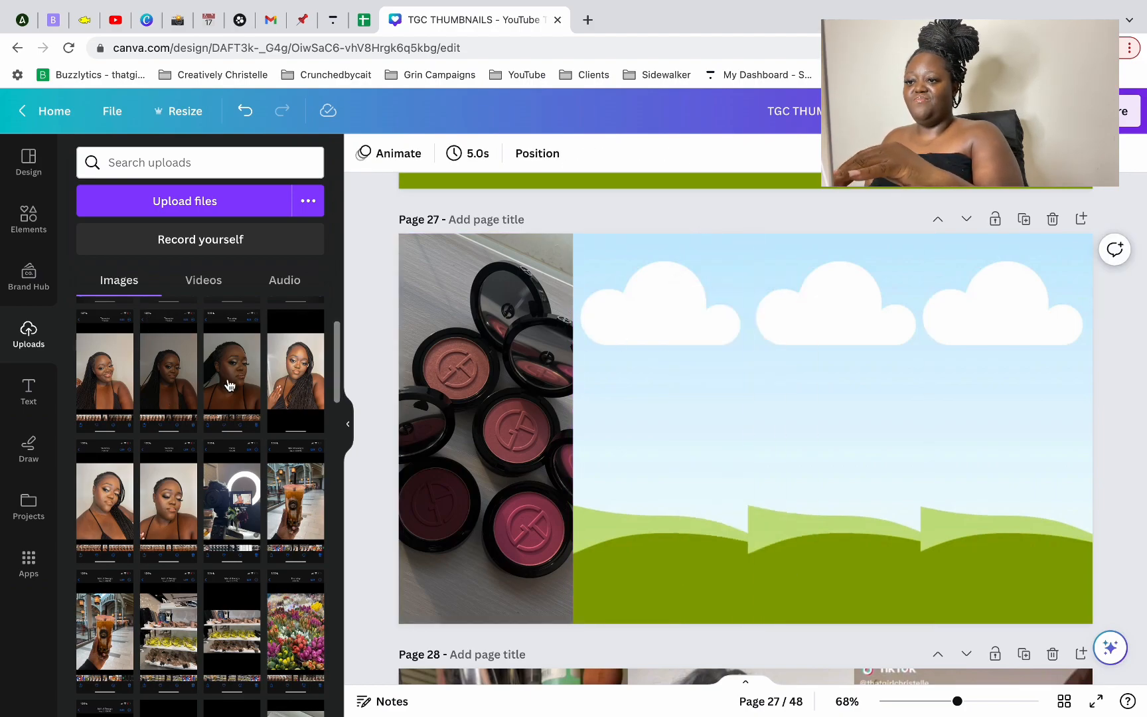
Step: Place the close-up selfie from the uploads into the second frame, enlarged and positioned to show the face
click(220, 379)
drag(752, 418, 644, 425)
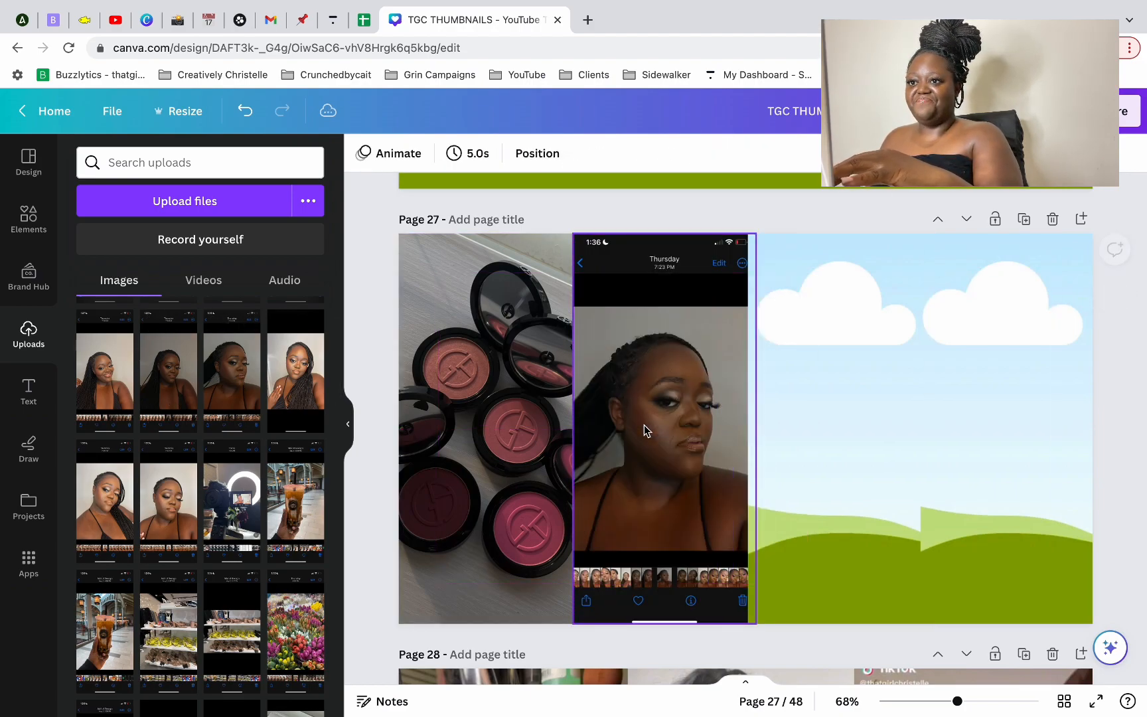
click(845, 367)
click(693, 374)
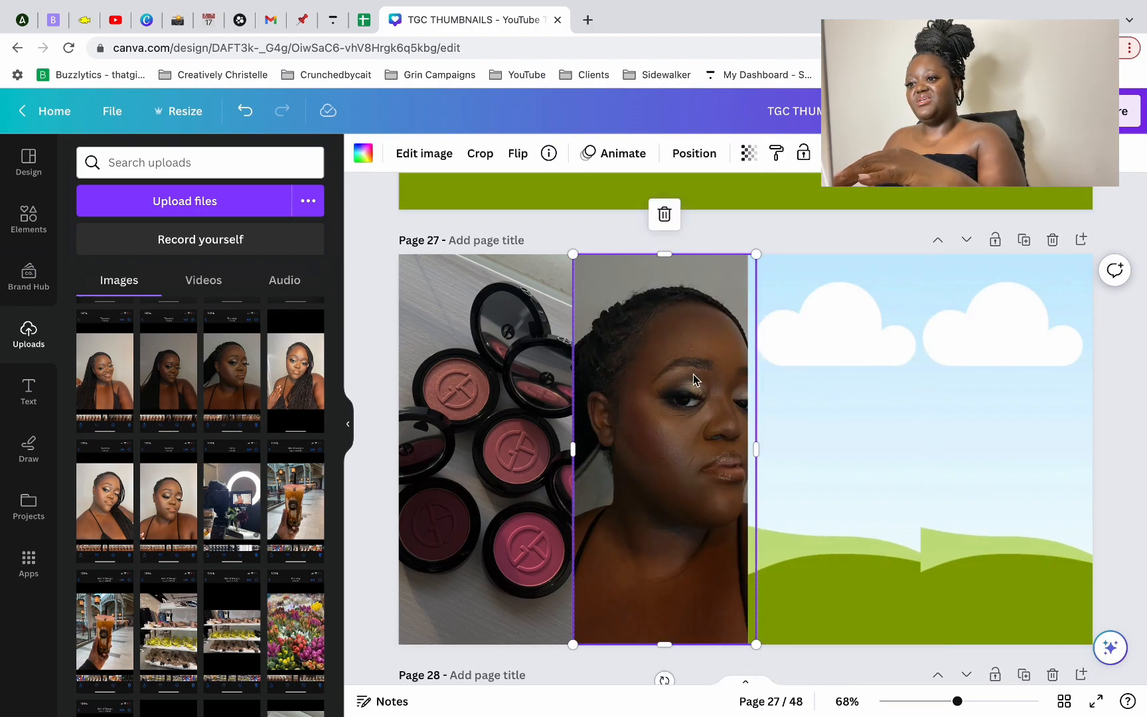
double_click(693, 374)
mouse_move(678, 375)
mouse_down()
mouse_move(648, 374)
mouse_move(659, 381)
mouse_up()
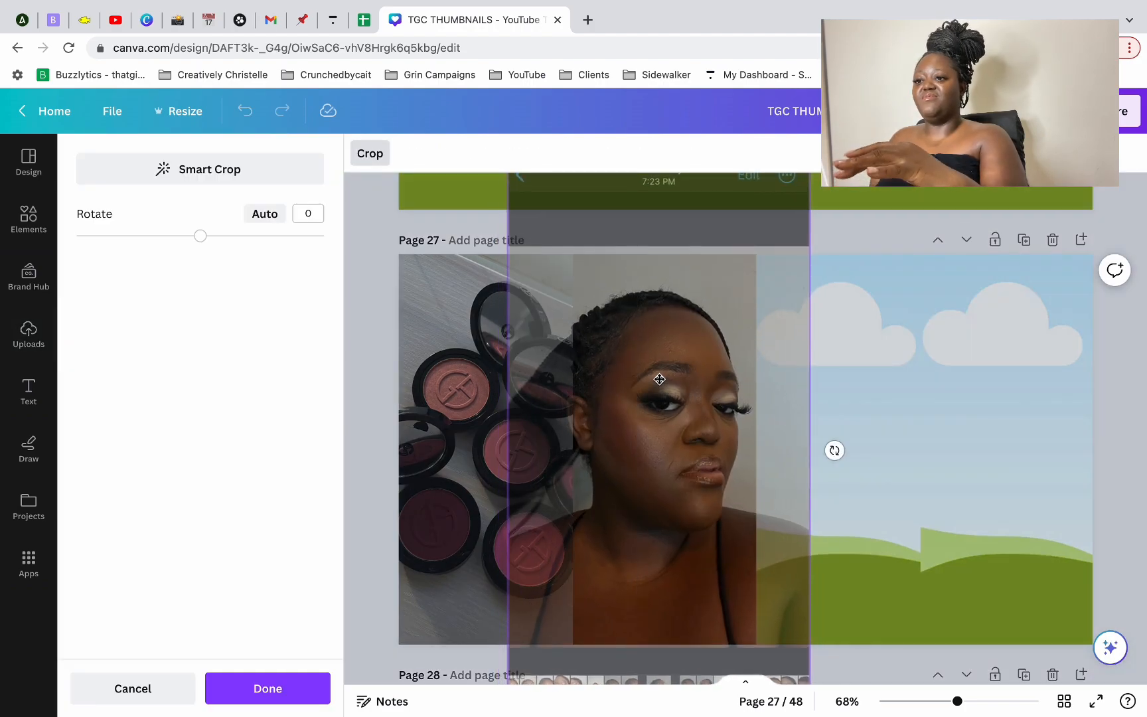
key(Return)
click(838, 384)
Step: Shift the close-up selfie slightly to the right within the second frame's crop
click(654, 300)
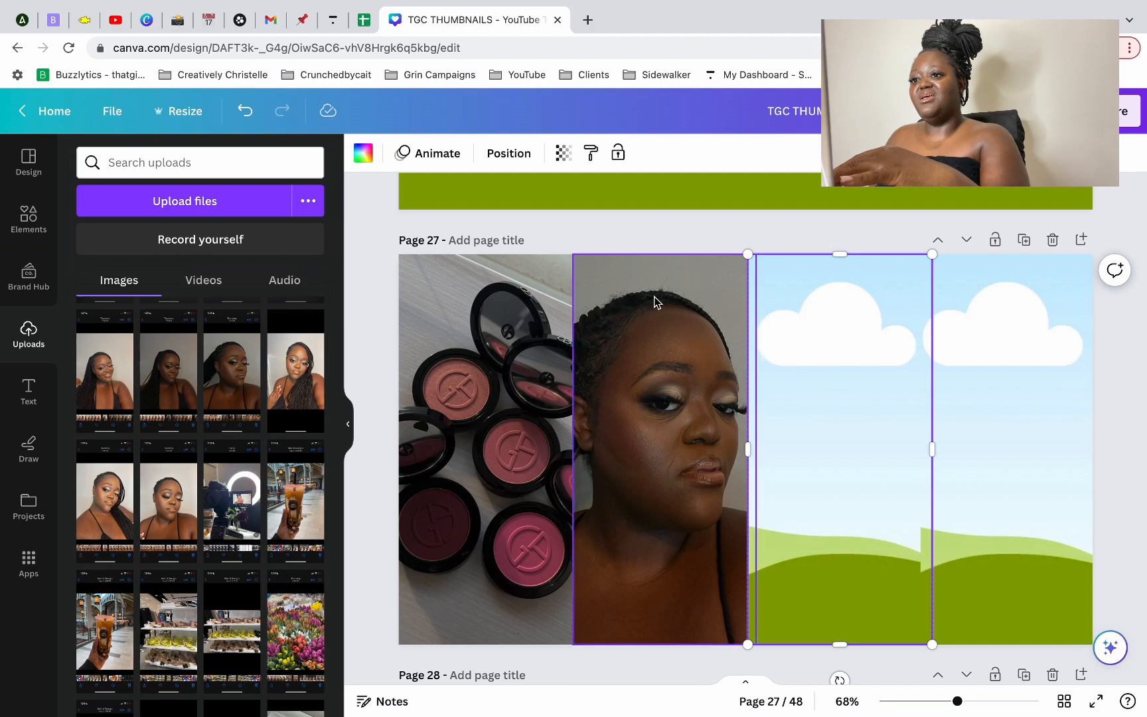
double_click(657, 300)
drag(669, 300, 683, 300)
click(837, 224)
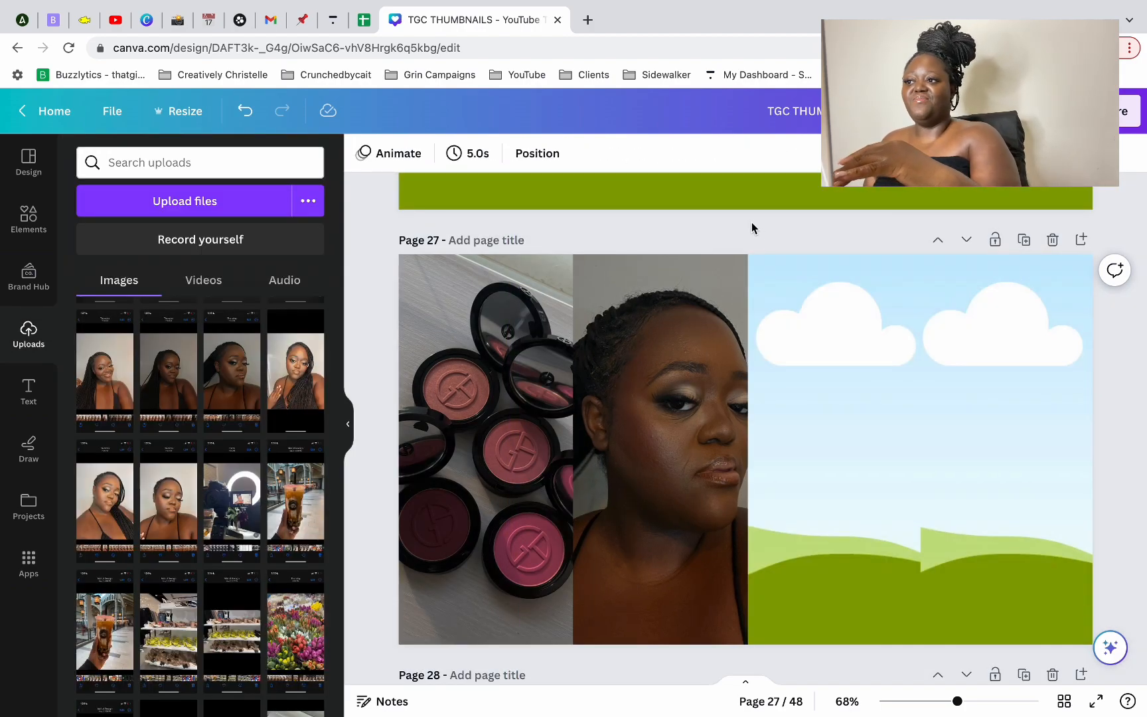
click(693, 409)
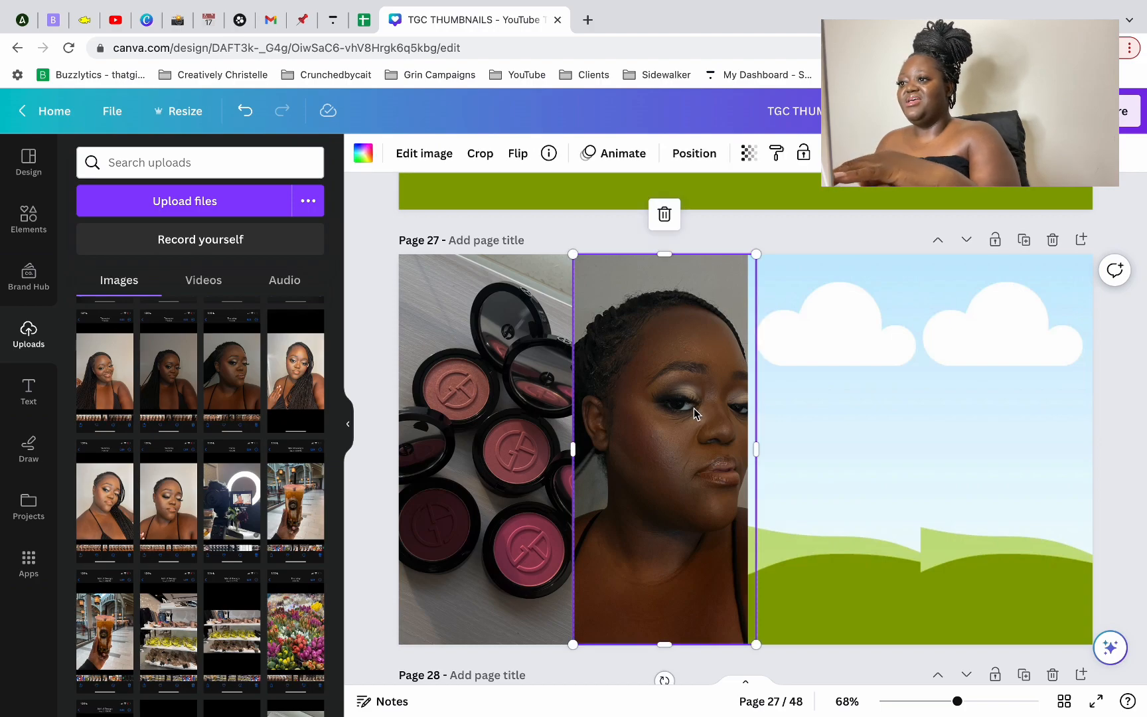
Step: Try the dark selfie with long braids in the second frame, enlarged to fill it, and clear the frame
click(177, 386)
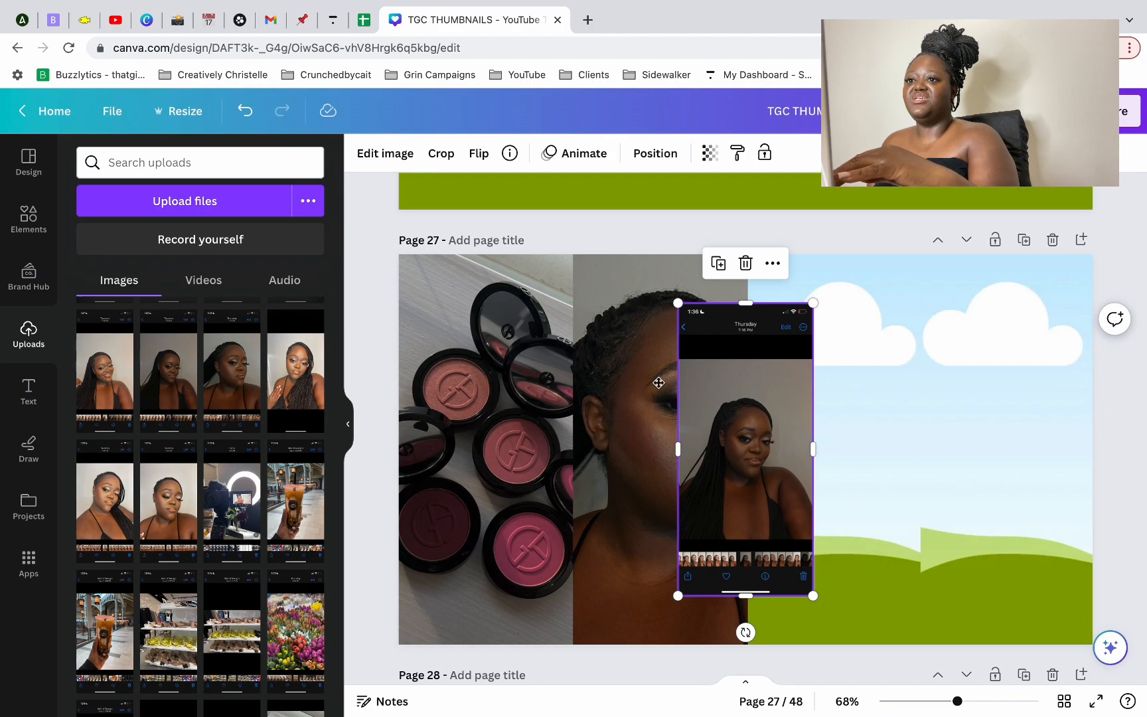
drag(687, 387, 600, 378)
double_click(636, 379)
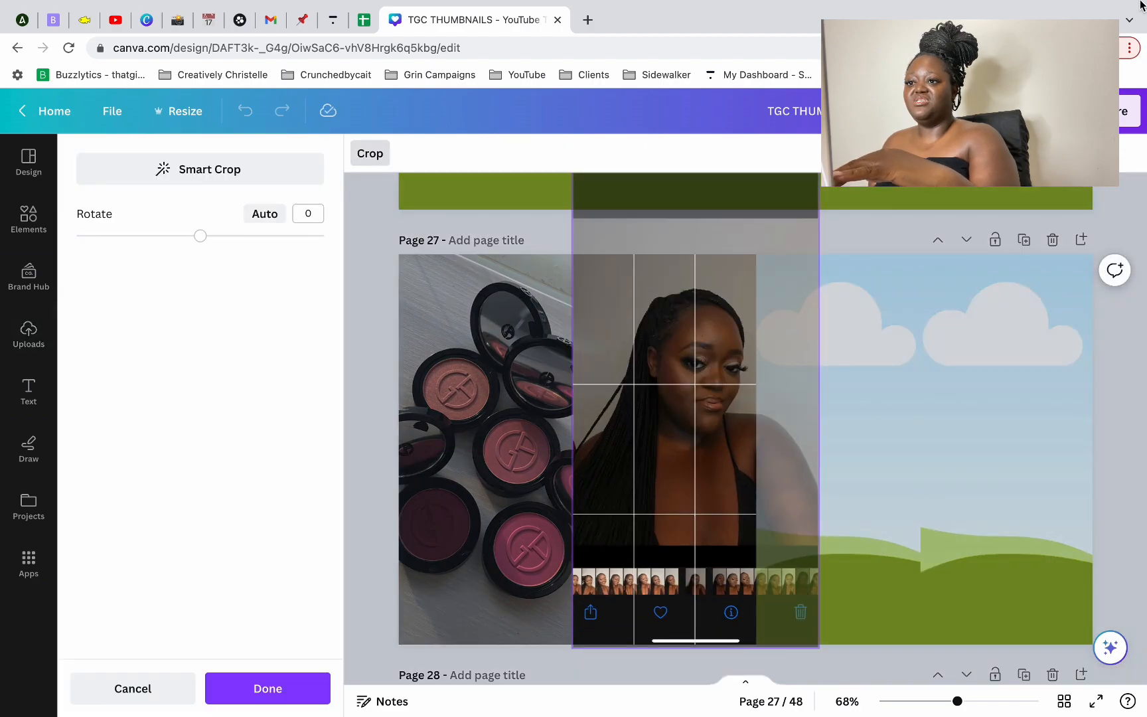
drag(711, 344, 621, 516)
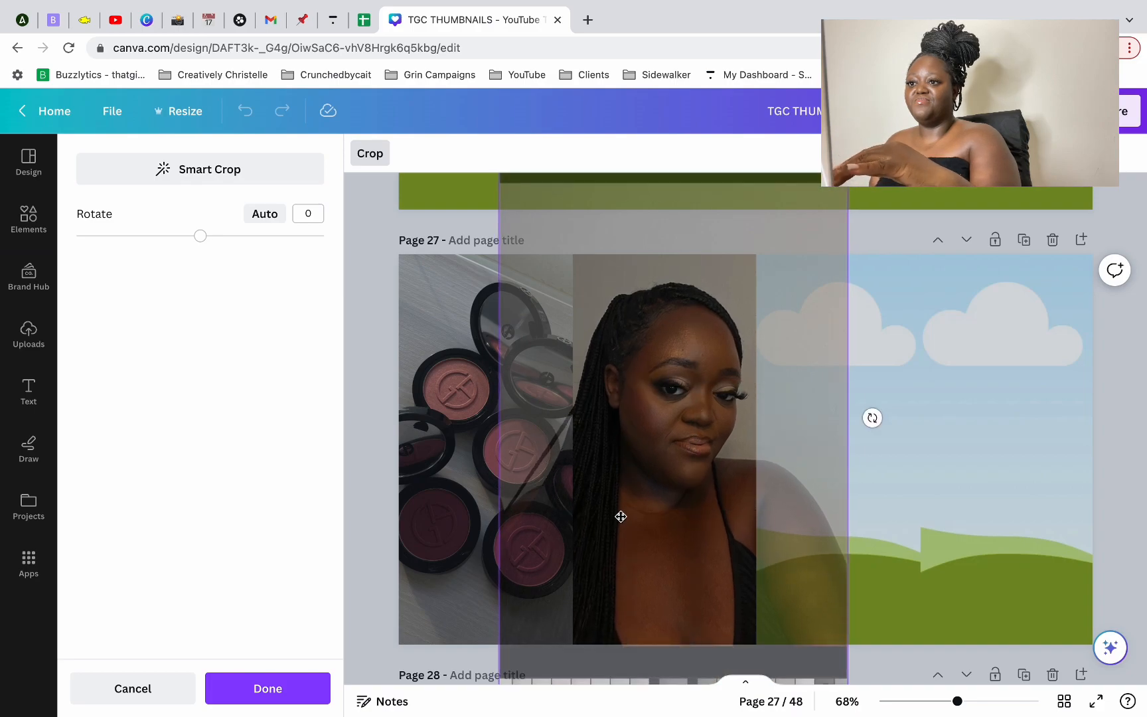
key(Return)
click(792, 506)
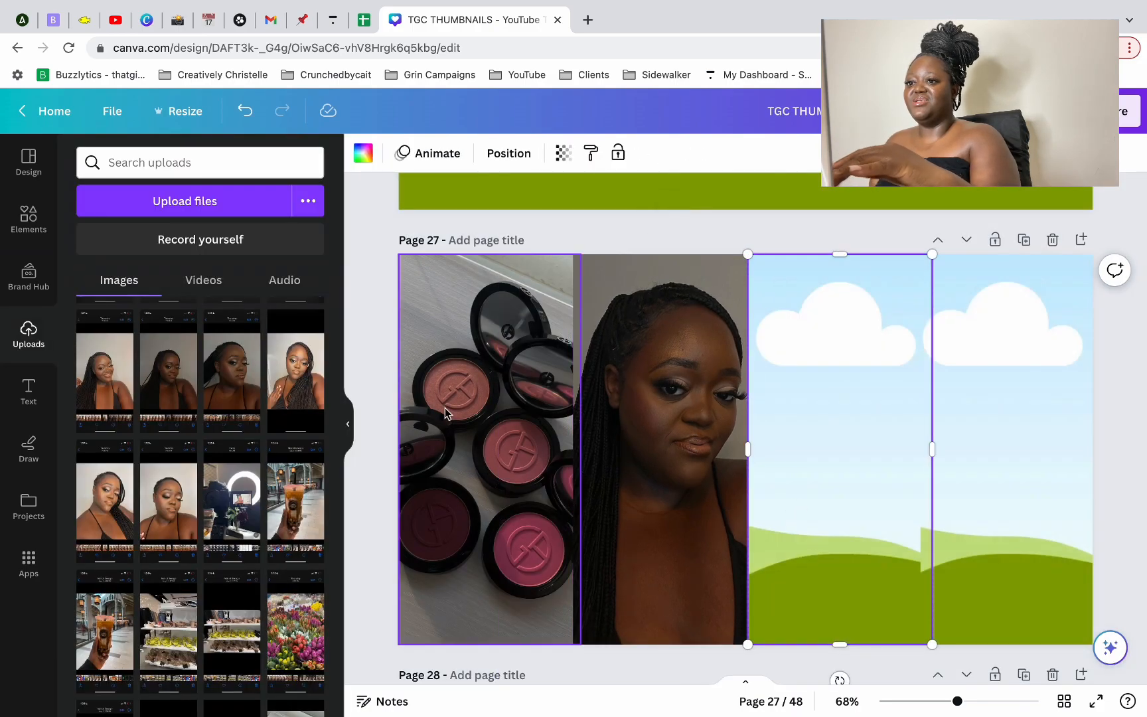
drag(225, 380, 282, 531)
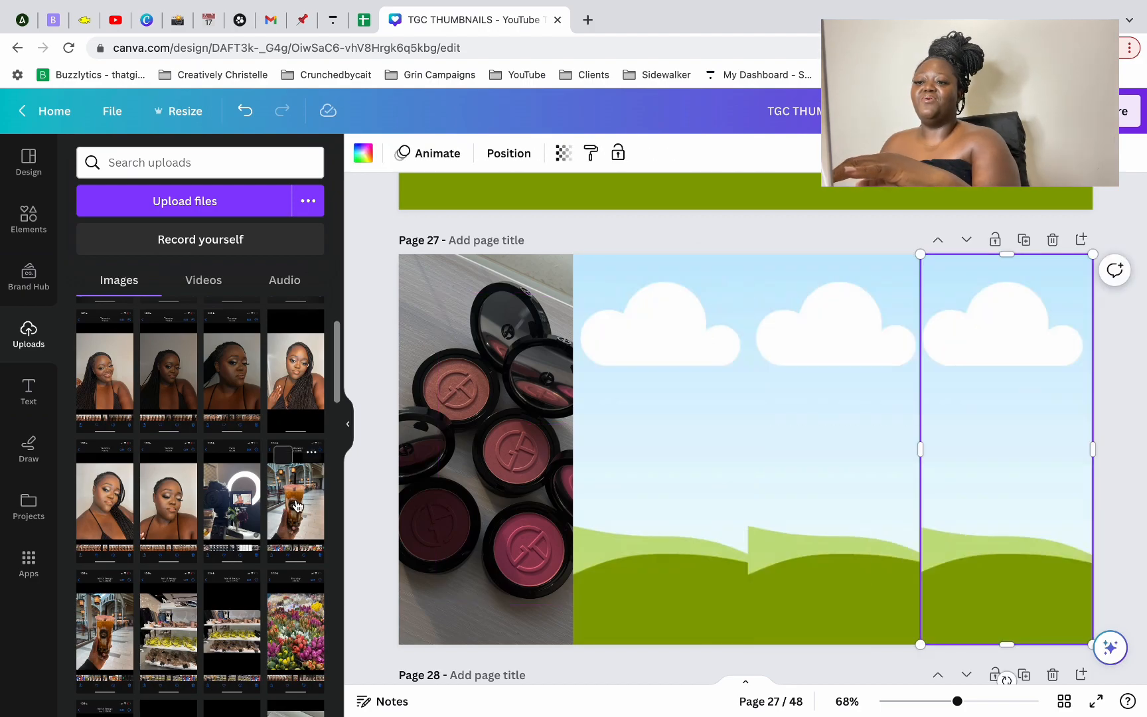
Step: Place the photo of the hand-held bubble tea cup from the uploads into the third frame
click(297, 506)
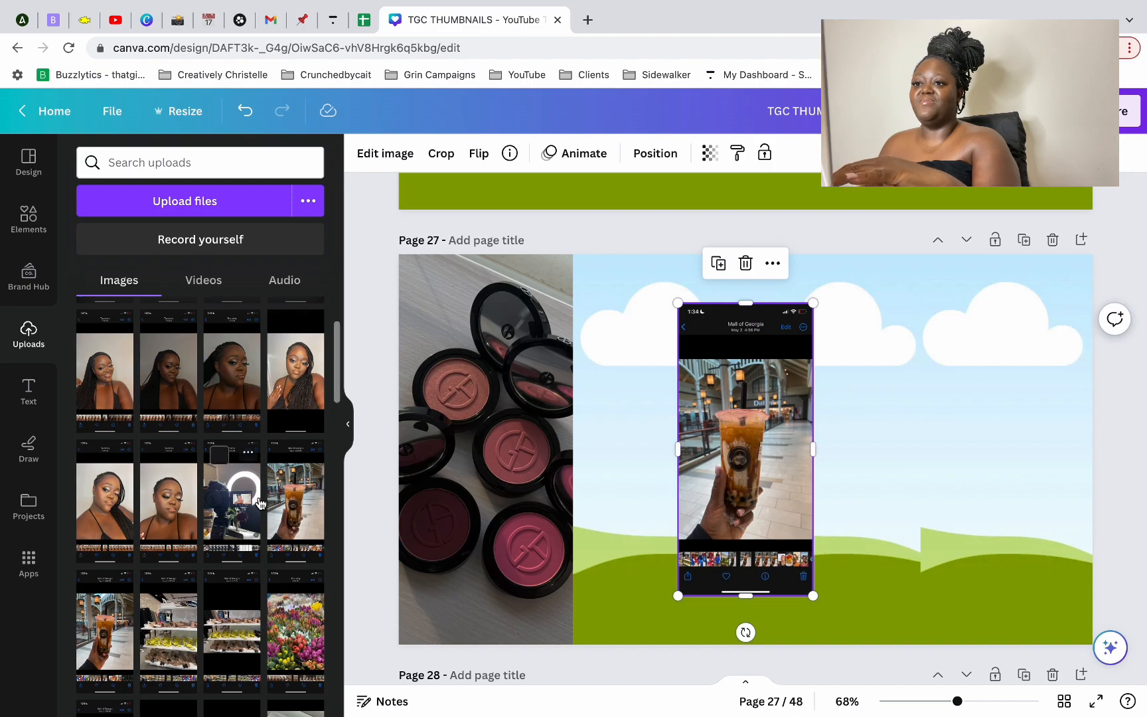
click(318, 513)
drag(773, 435, 914, 369)
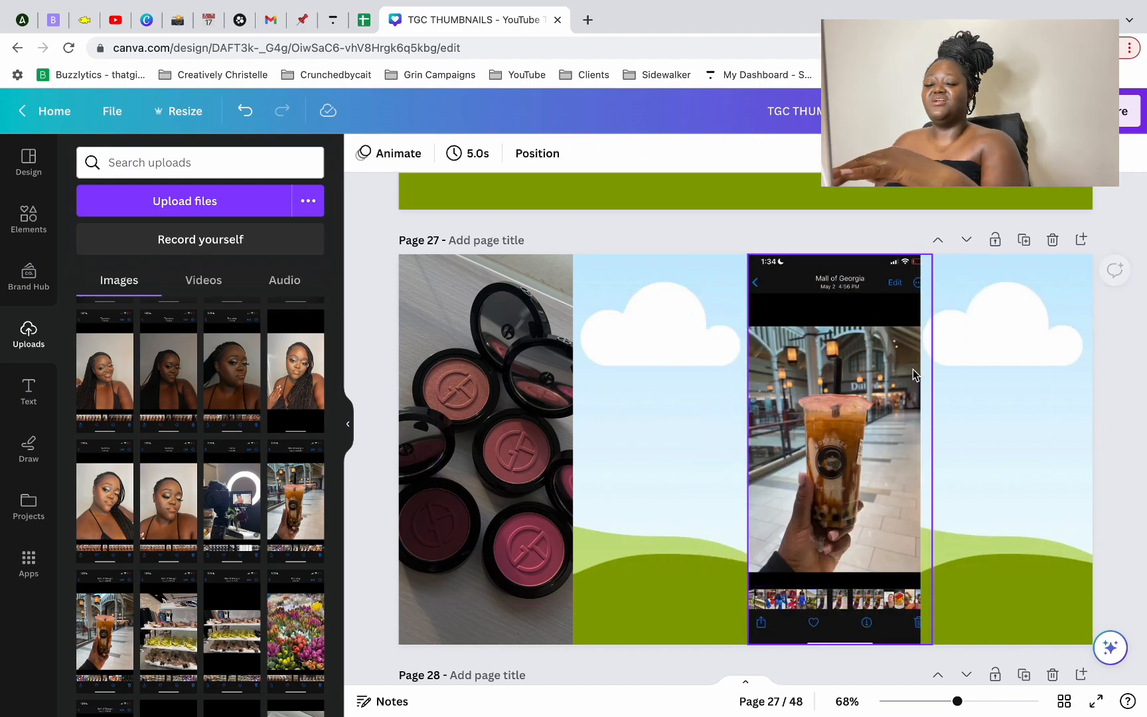
Step: Enlarge and reposition the bubble tea photo within the third frame so the cup is centred and the phone screenshot bars are cropped out
double_click(887, 400)
drag(934, 251, 998, 113)
scroll(945, 556, down, 1)
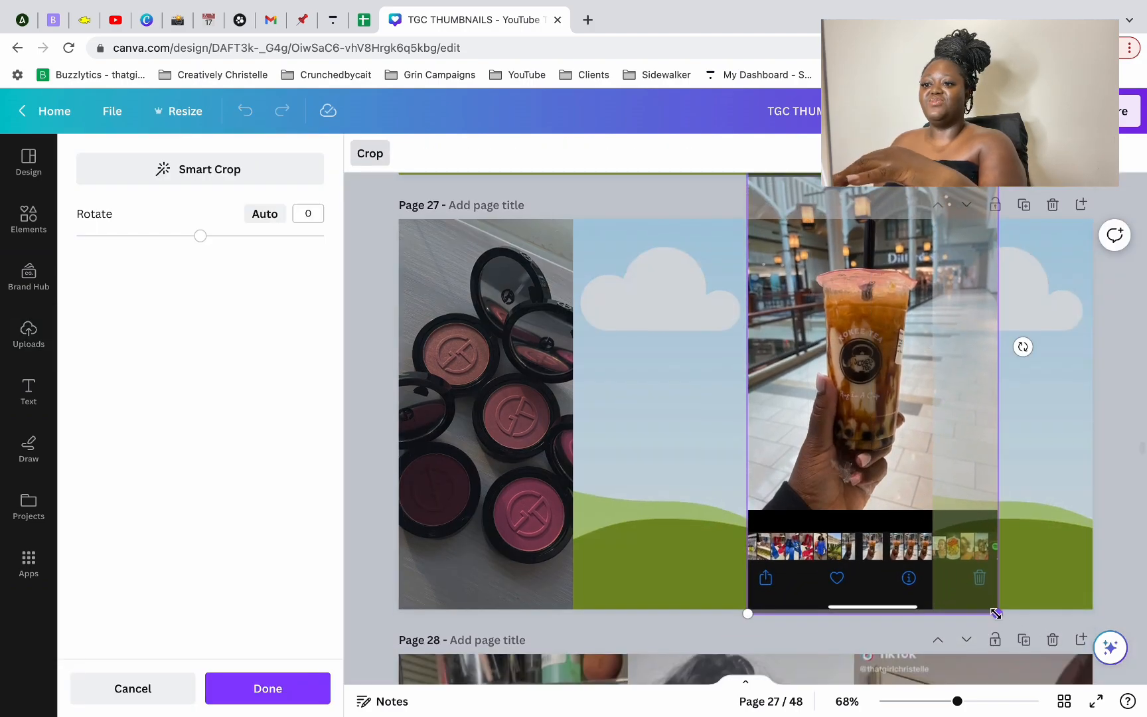
drag(996, 614, 1037, 680)
drag(871, 451, 810, 486)
scroll(809, 487, up, 2)
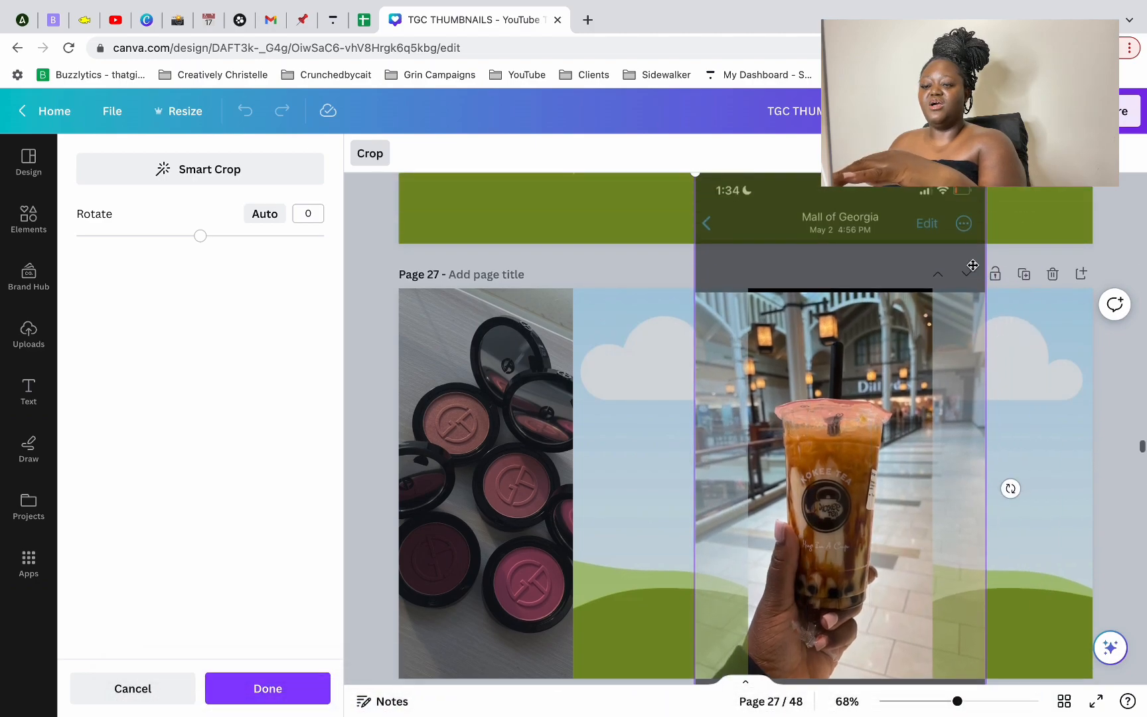
drag(987, 174, 1023, 93)
drag(868, 407, 867, 434)
scroll(867, 434, down, 1)
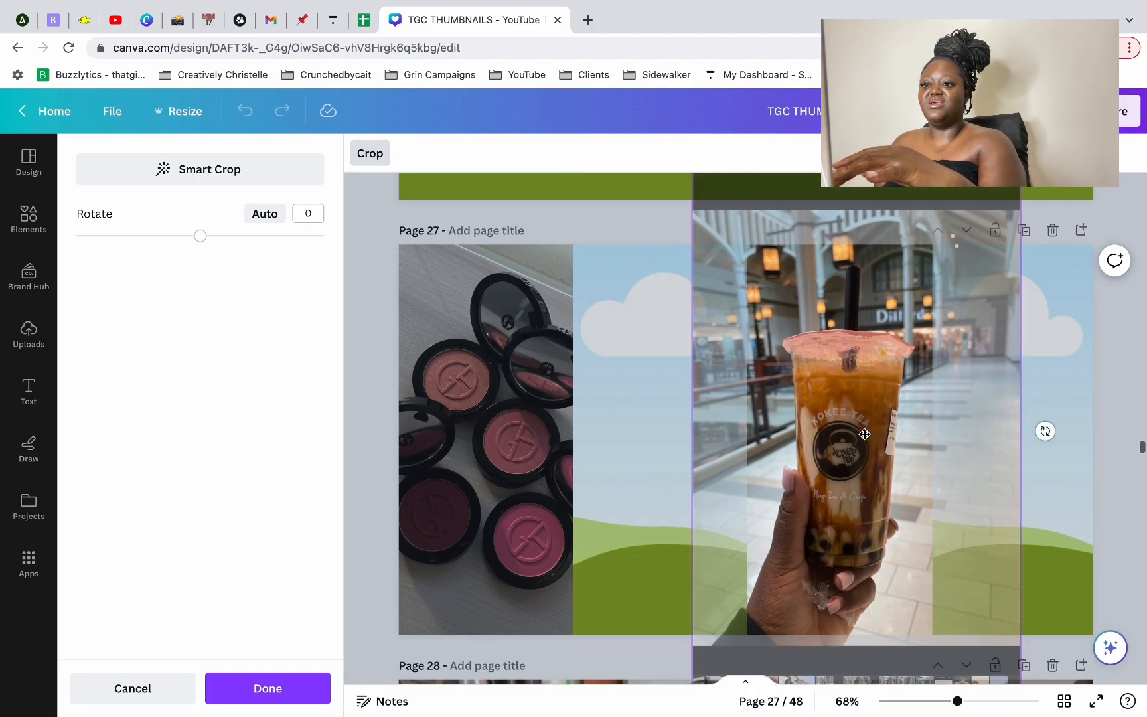
key(Return)
click(983, 394)
click(871, 381)
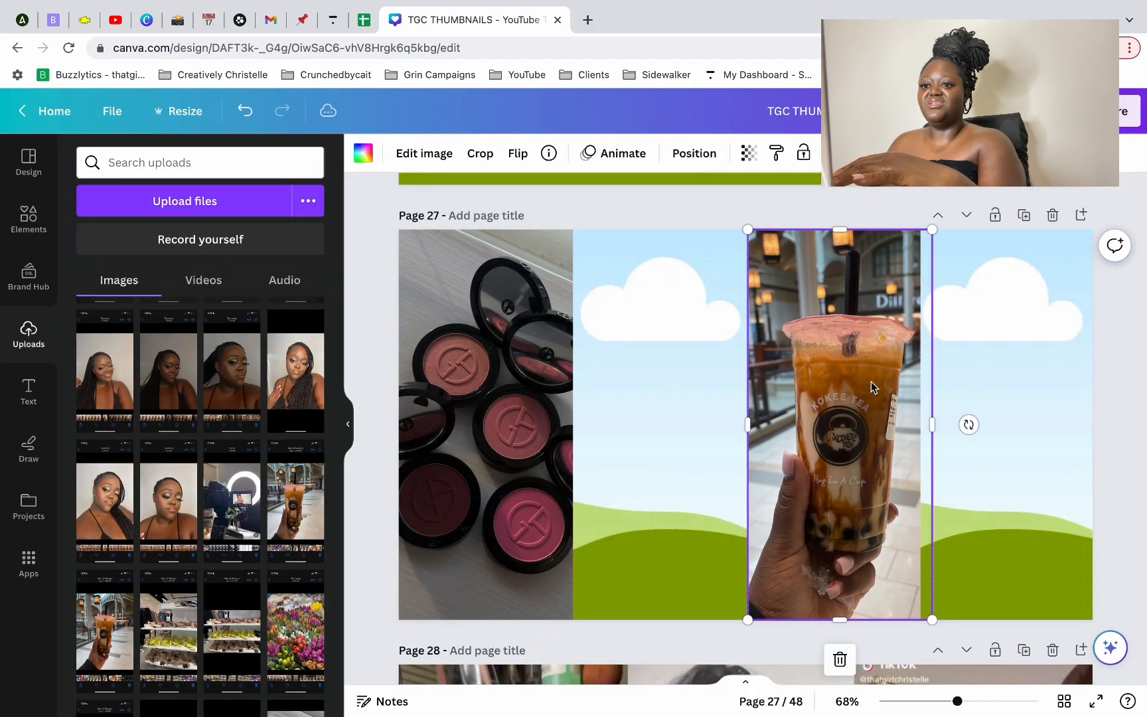
Step: Fine-tune the position of the bubble tea photo within the third frame's crop so the photo fills the frame
double_click(863, 382)
drag(863, 382, 854, 352)
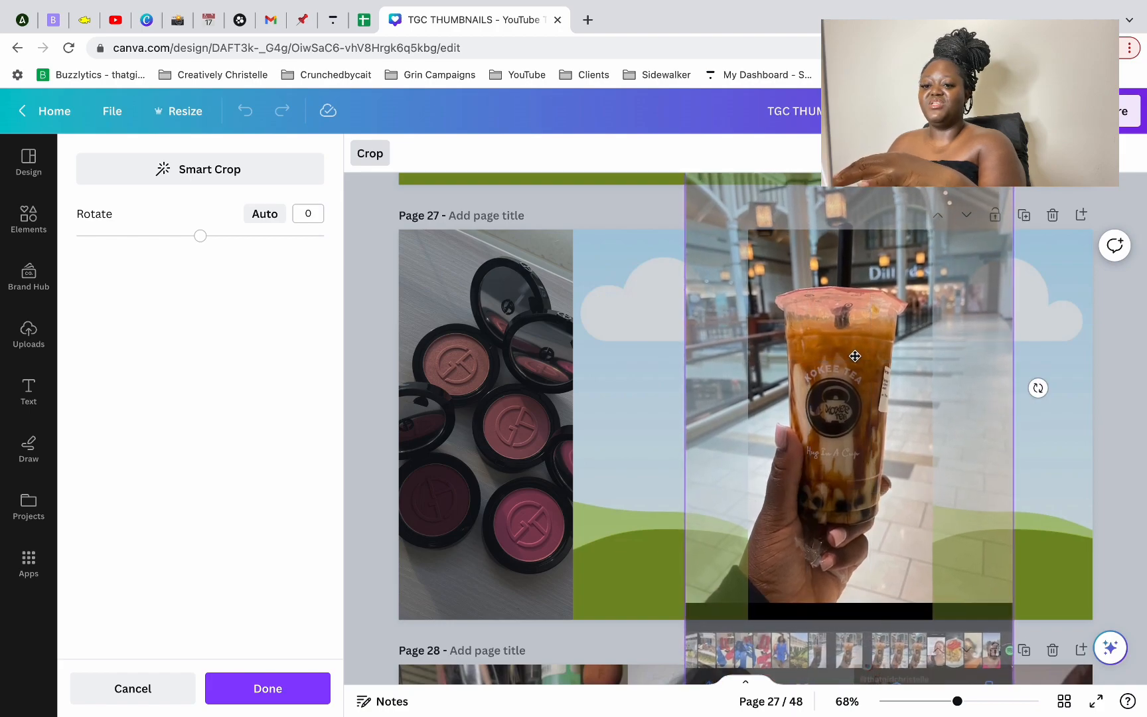
scroll(971, 514, down, 2)
key(Return)
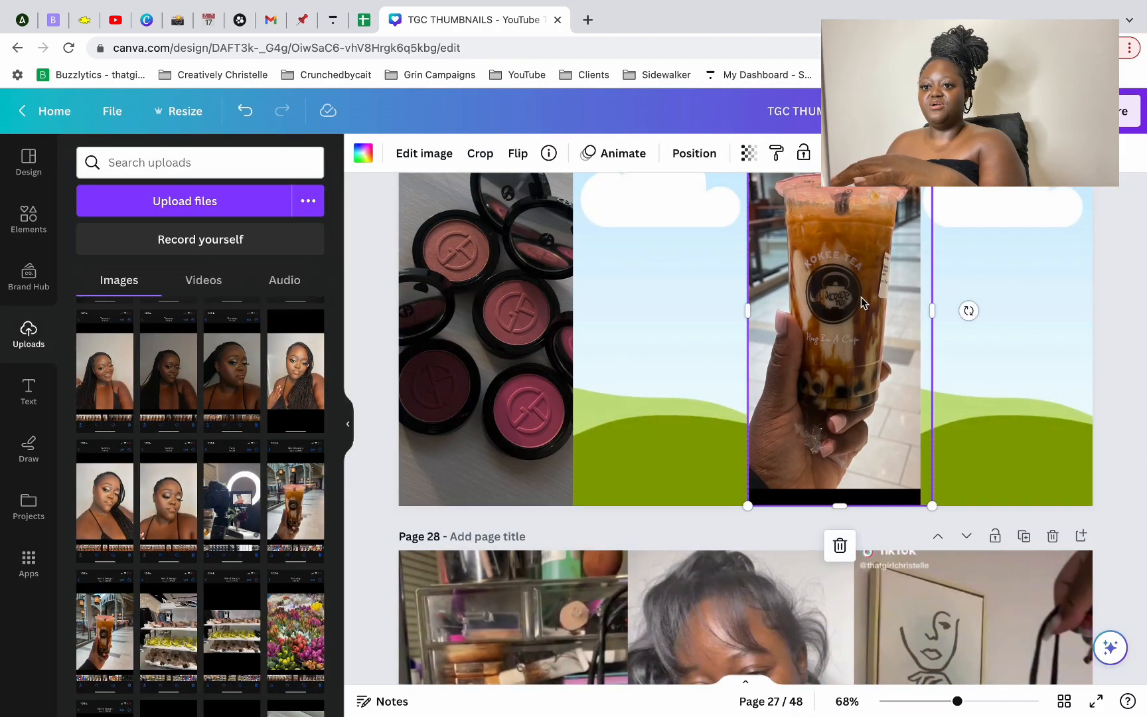
scroll(861, 297, up, 2)
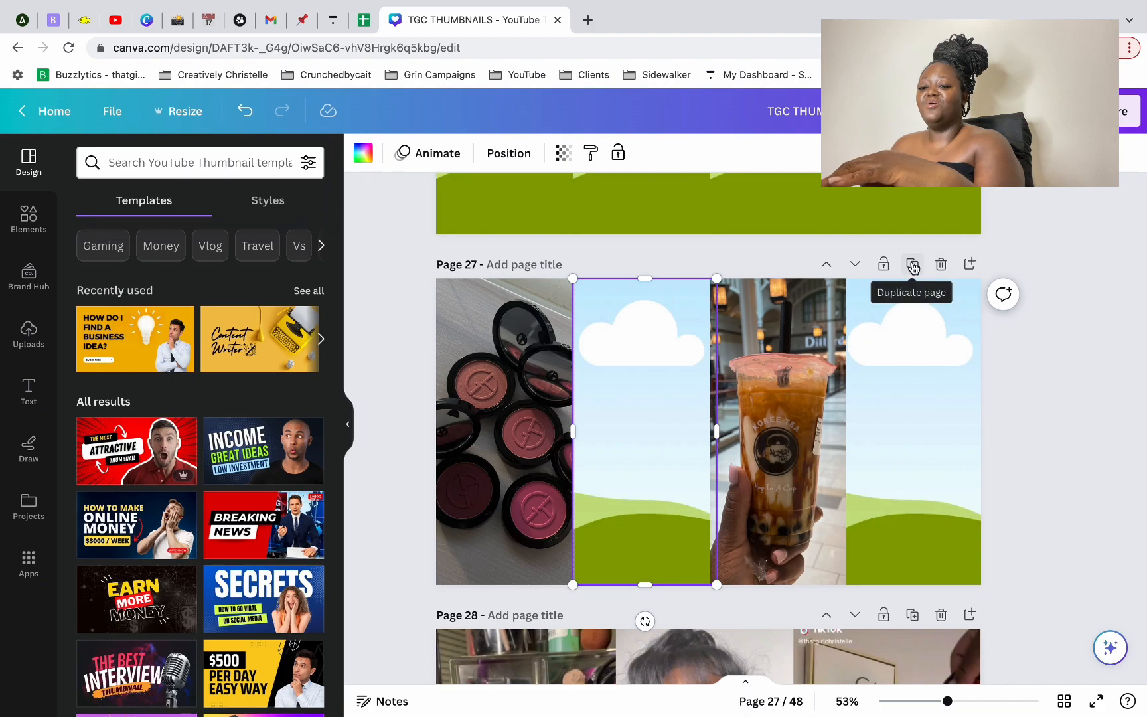
Step: Duplicate page 15, the "Getting my life together" thumbnail, from the page overview and move the copy next to the empty four-frame layout
click(1062, 701)
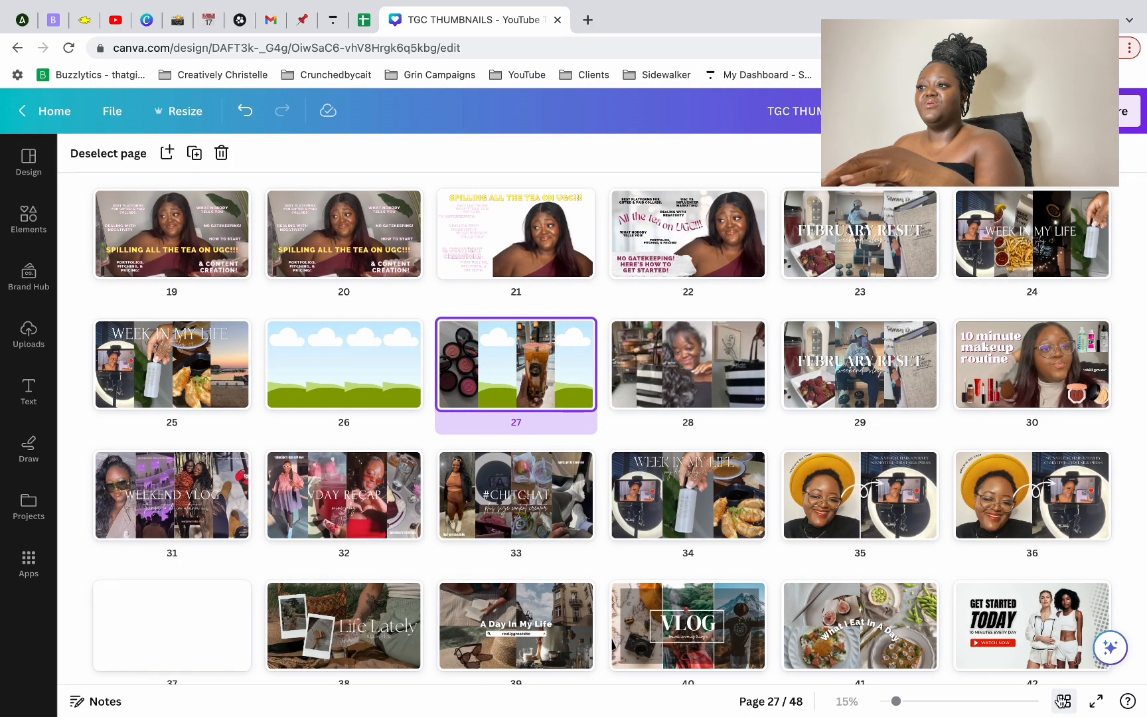
scroll(714, 541, up, 6)
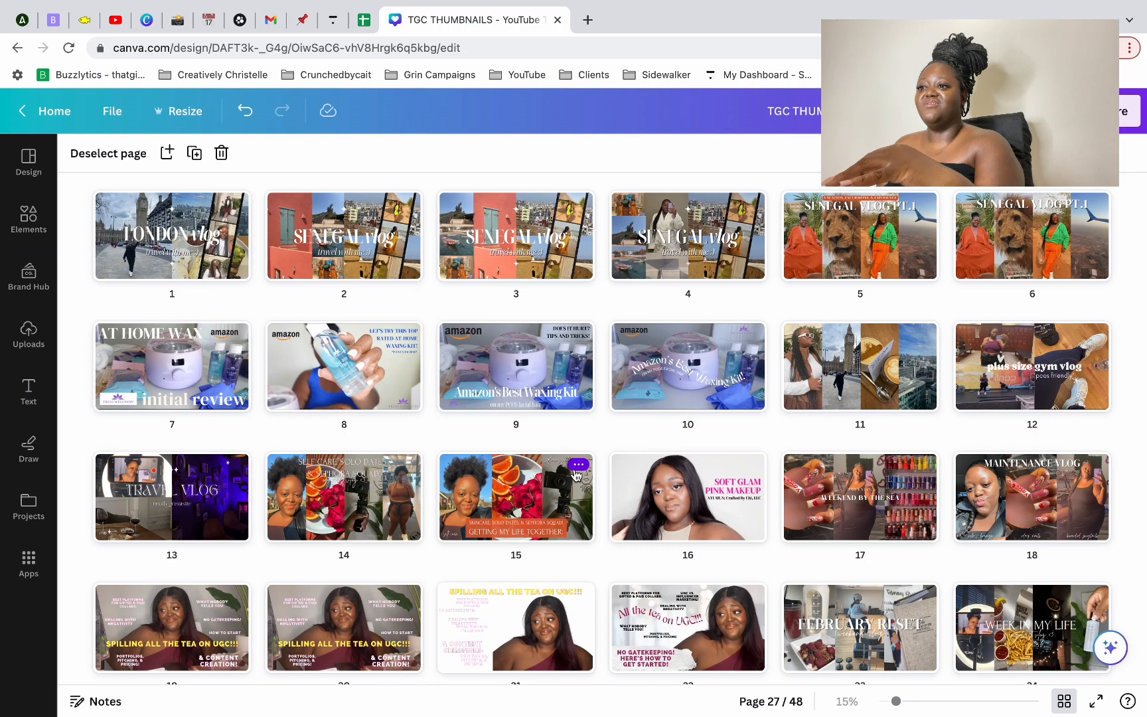
click(579, 466)
click(628, 513)
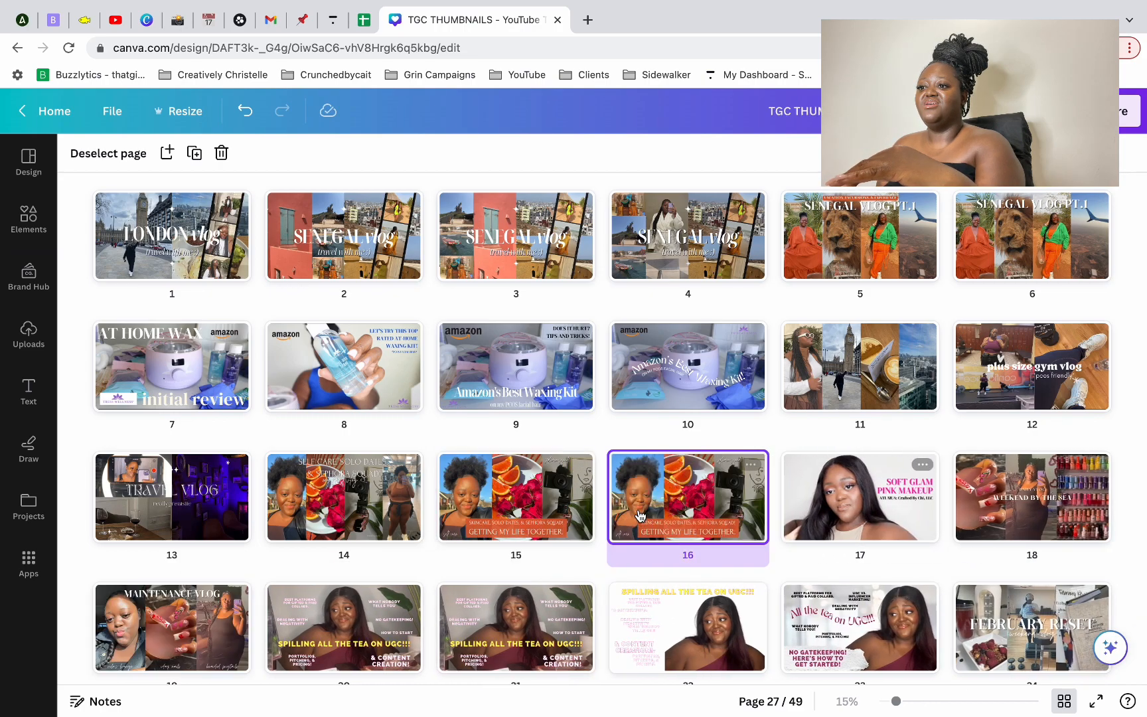
drag(611, 518, 694, 467)
Step: Delete the leftover script text from the duplicated page 27 so only three empty frames remain
click(893, 294)
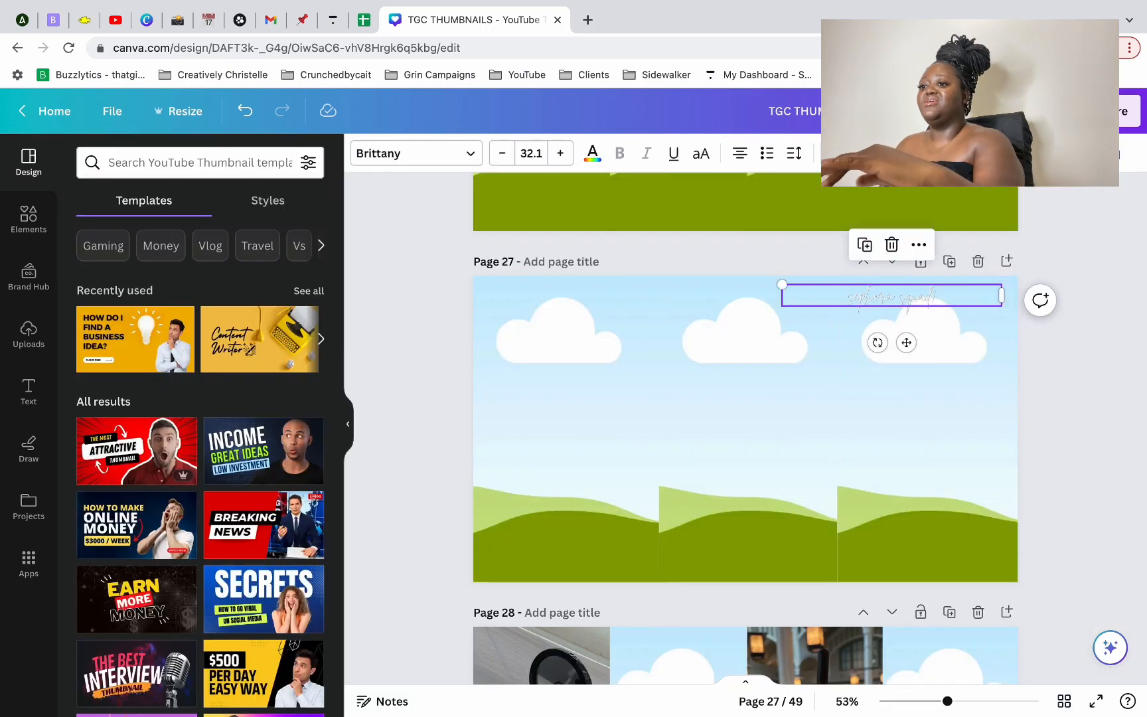
key(Delete)
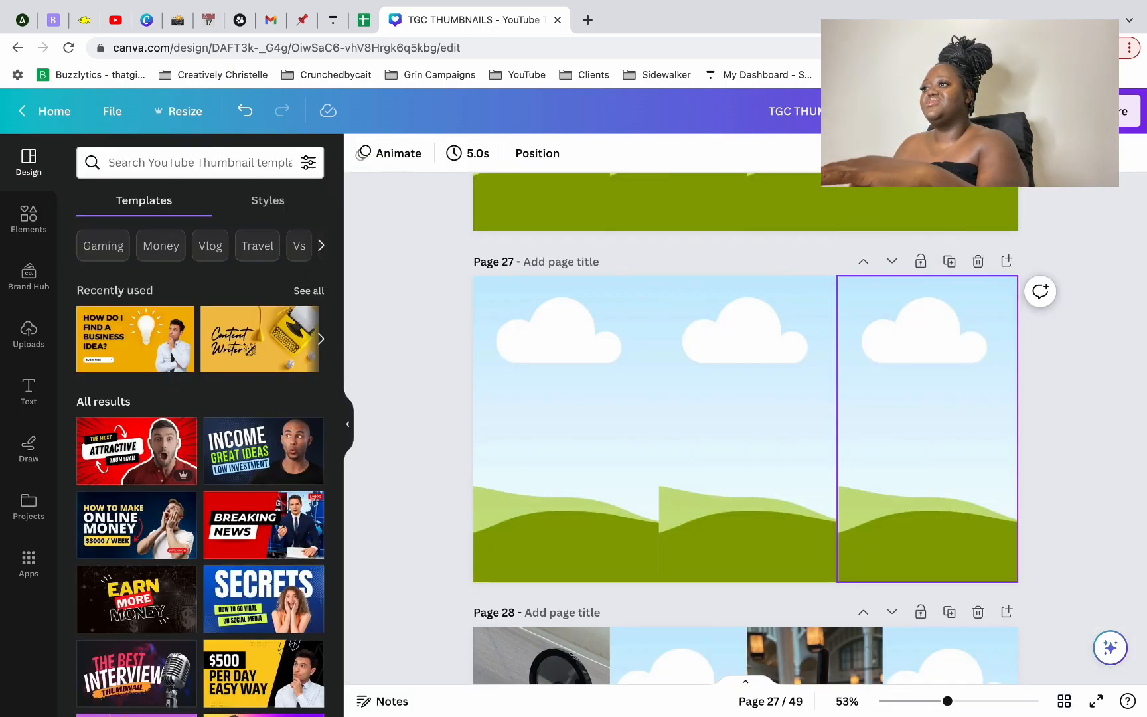
click(384, 266)
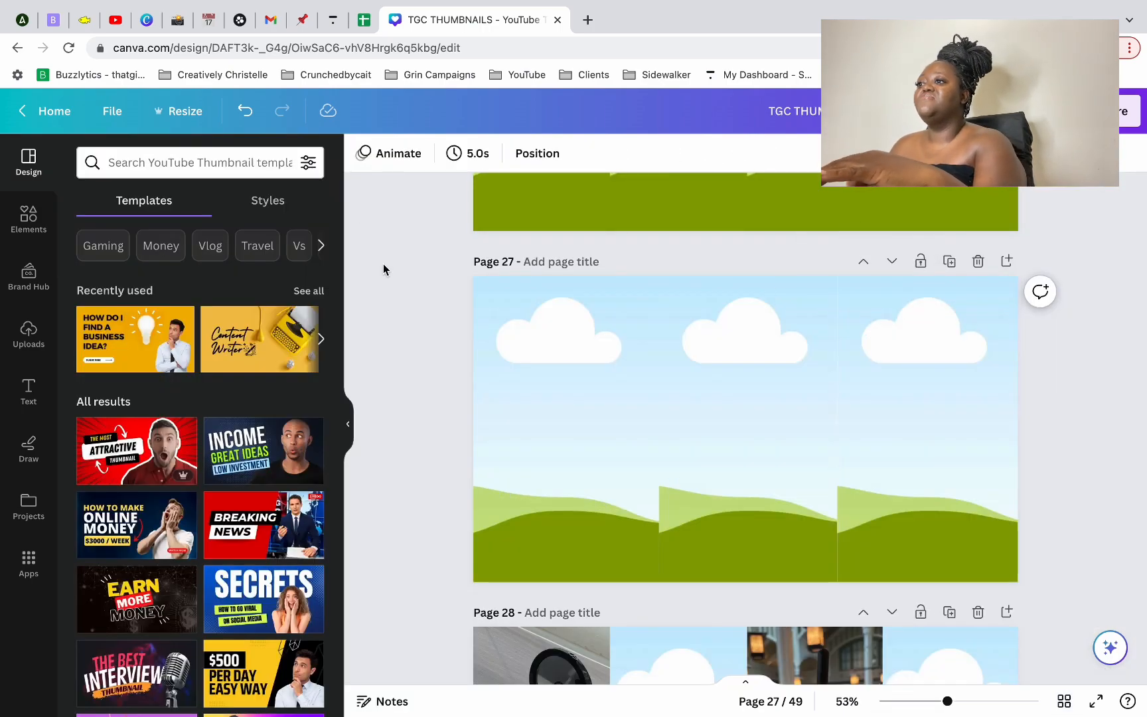
click(28, 332)
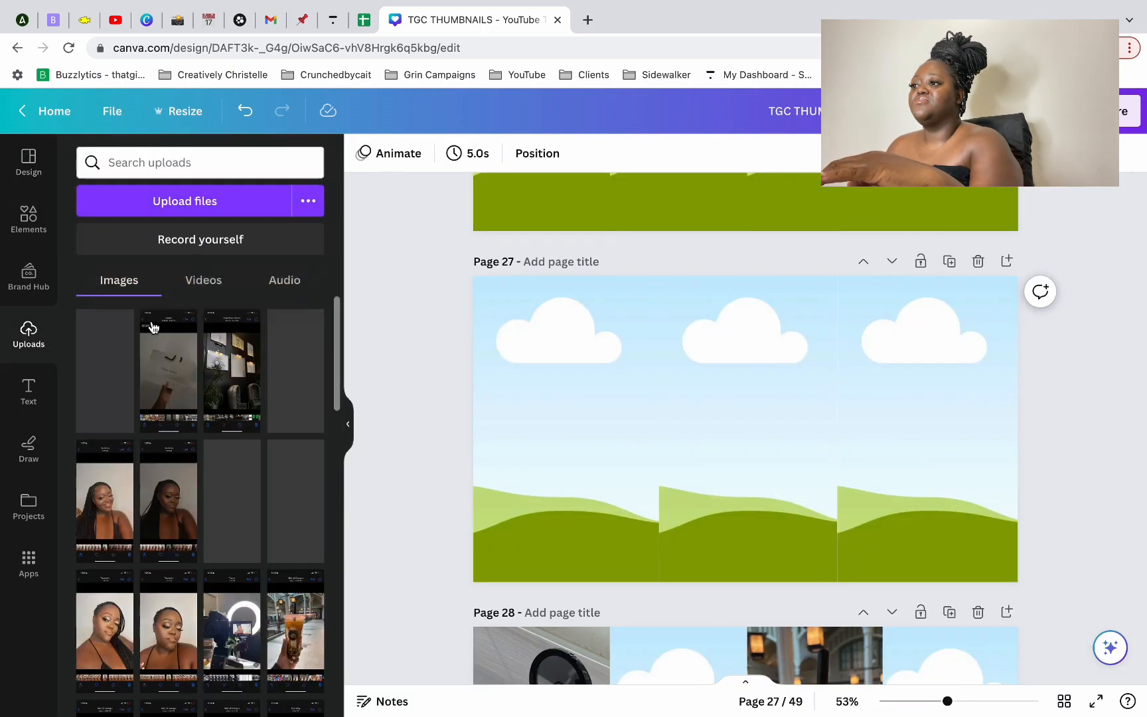
click(176, 389)
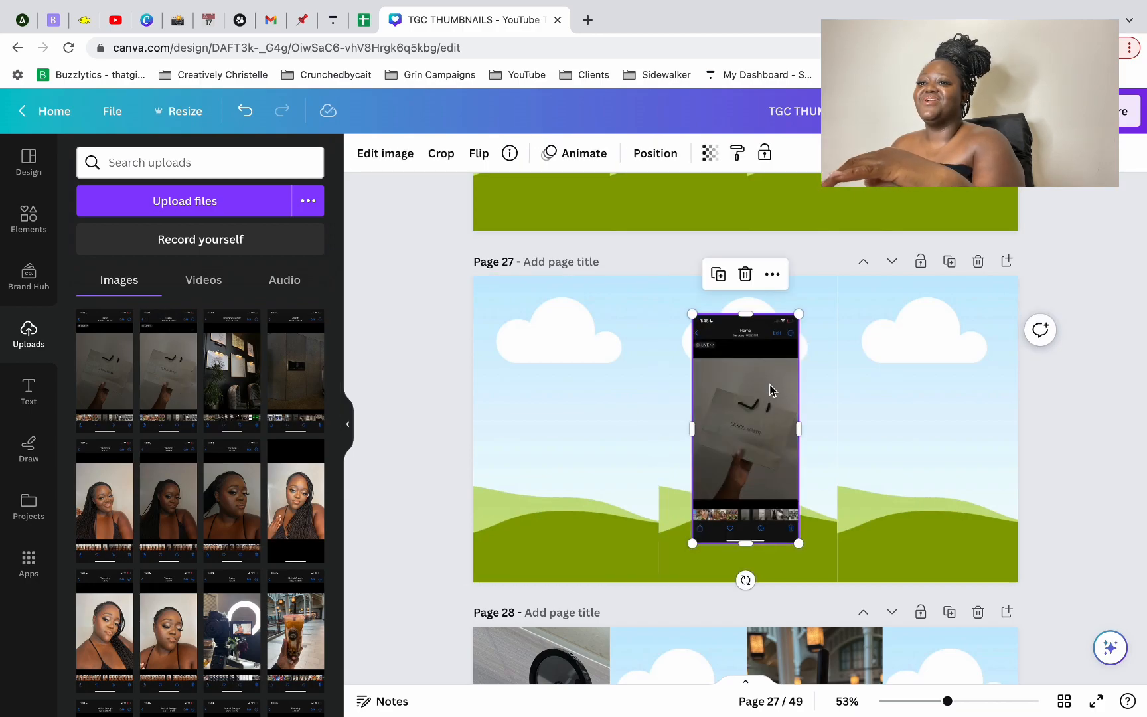
key(BackSpace)
Step: Try the Giorgio Armani bag photo in the second frame of page 28, enlarged and repositioned to crop out the phone screenshot bars
scroll(761, 391, down, 8)
scroll(760, 391, up, 2)
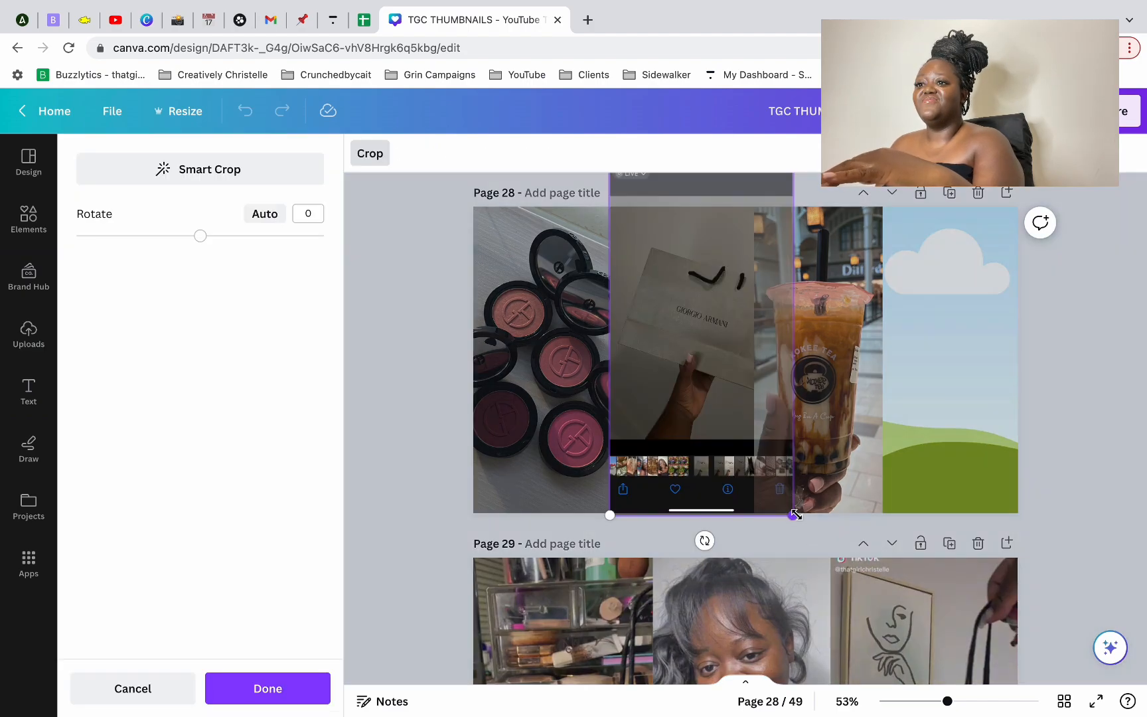
drag(795, 514, 837, 612)
drag(682, 455, 643, 448)
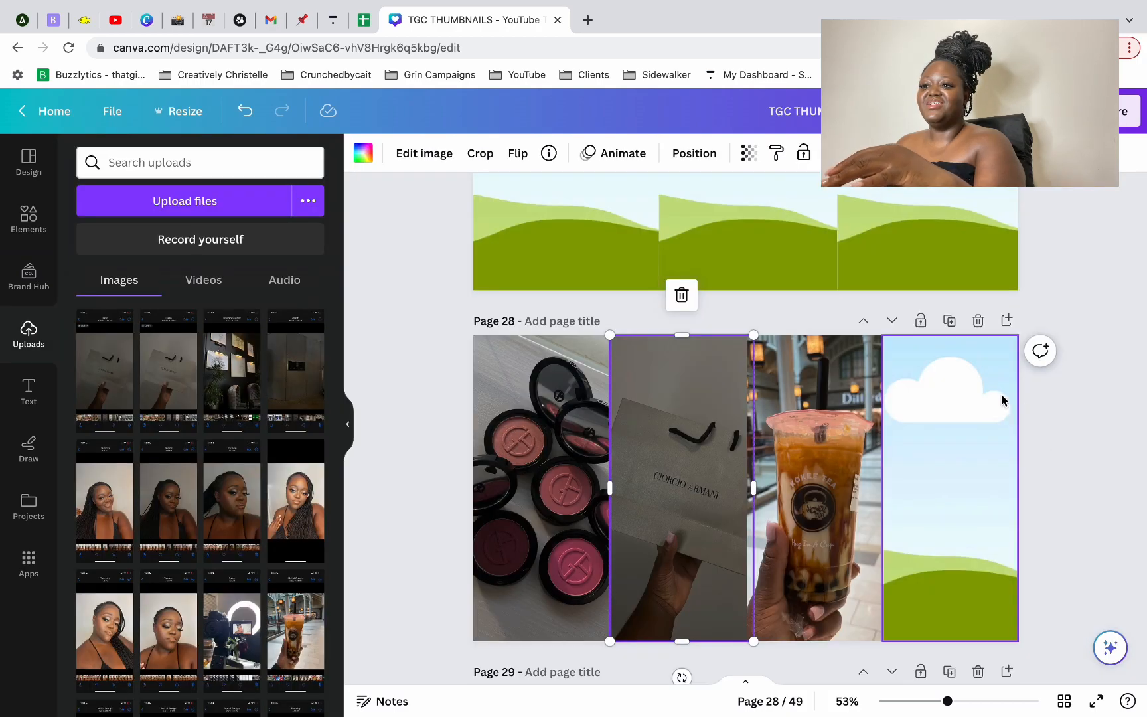
Step: Widen the close-up selfie's frame towards the bag photo and shift the bag's frame left over the edge of the bubble tea photo
click(969, 306)
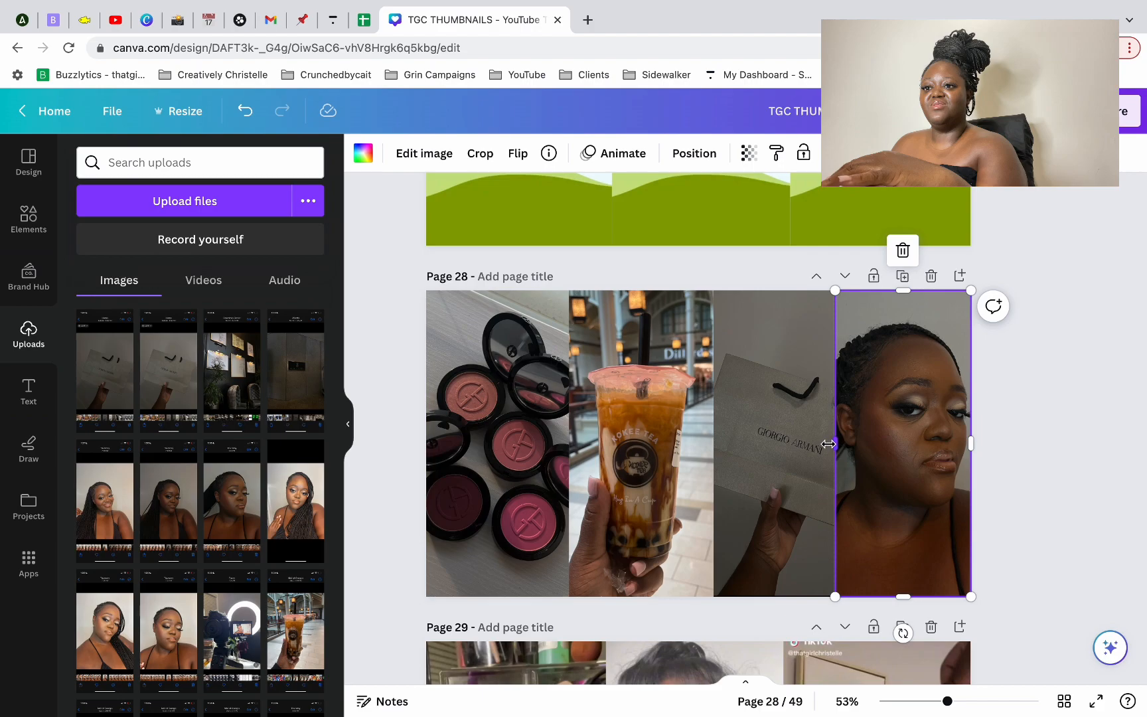
drag(829, 444, 827, 442)
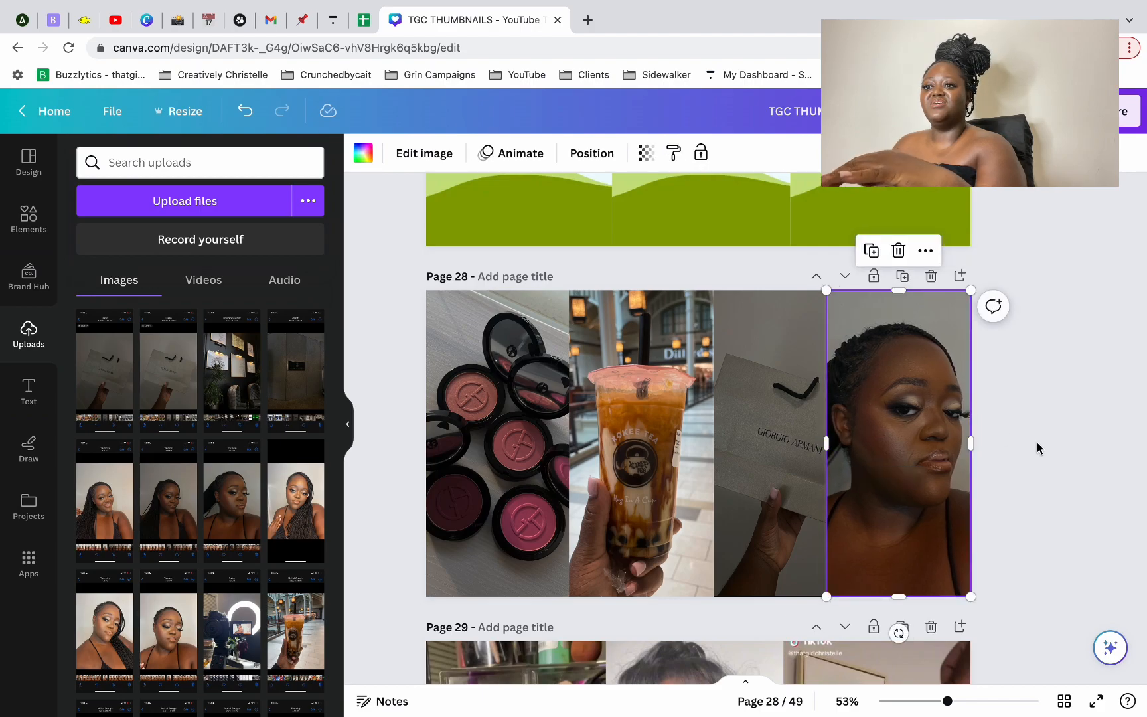
click(800, 417)
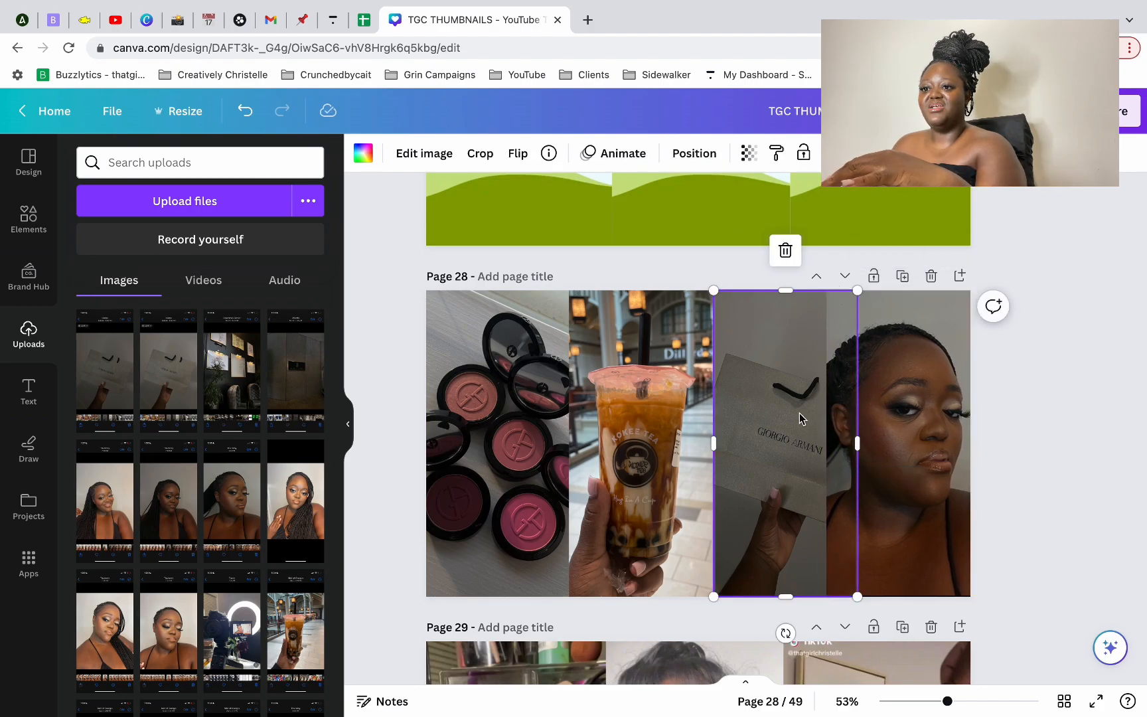
drag(786, 409, 741, 441)
click(641, 424)
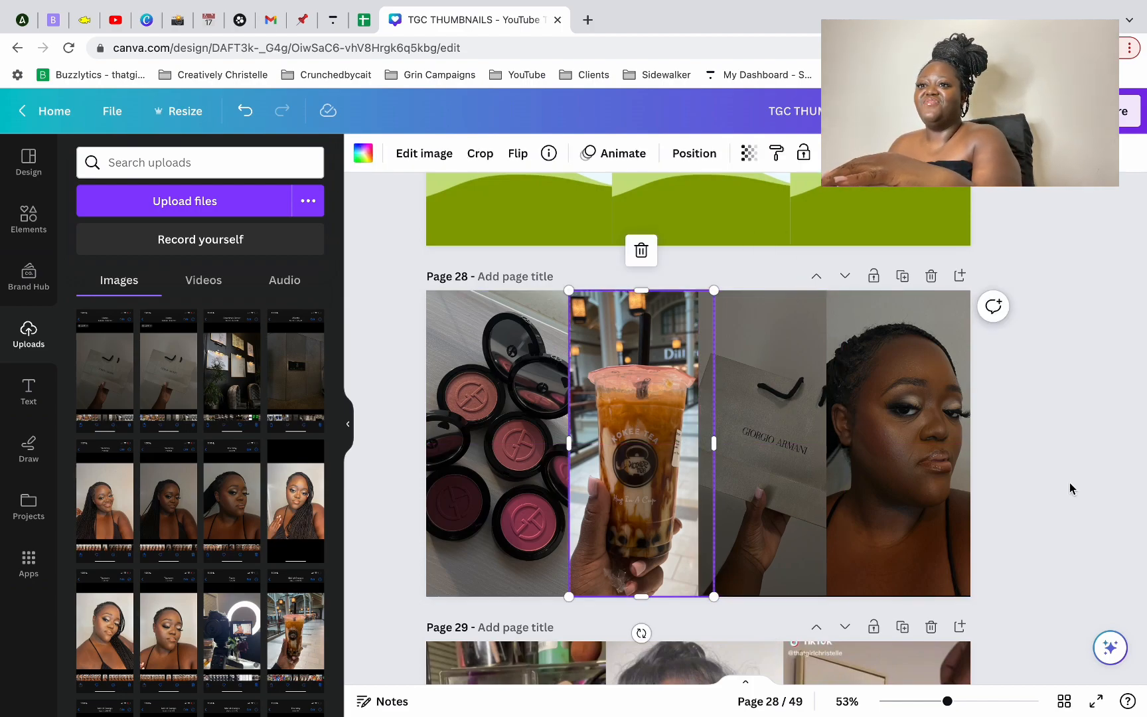
click(902, 241)
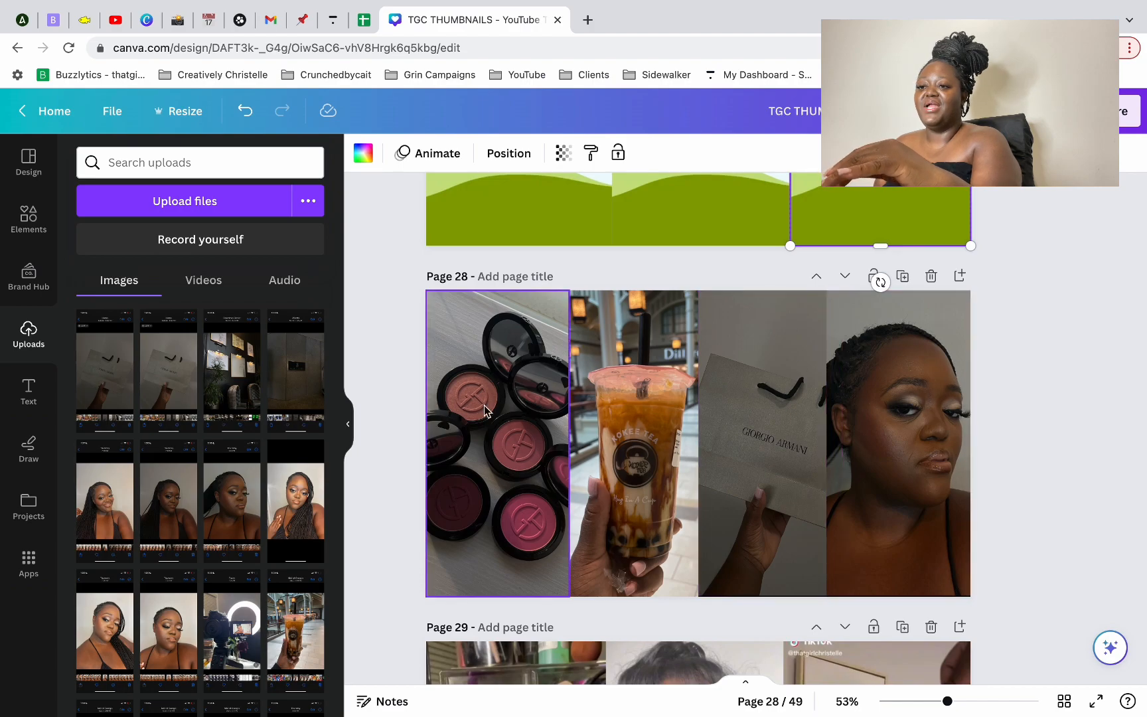
Step: Try the camera and ring light photo in the third frame in place of the bag photo, enlarged to fill the frame
click(765, 472)
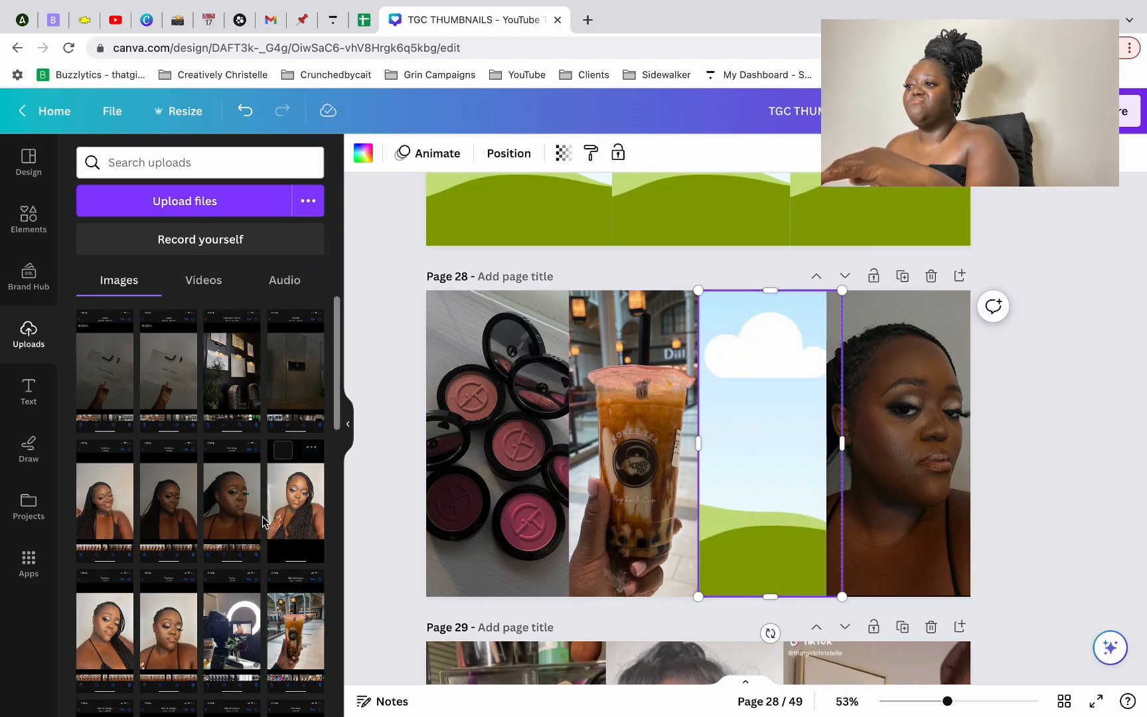
scroll(227, 517, down, 5)
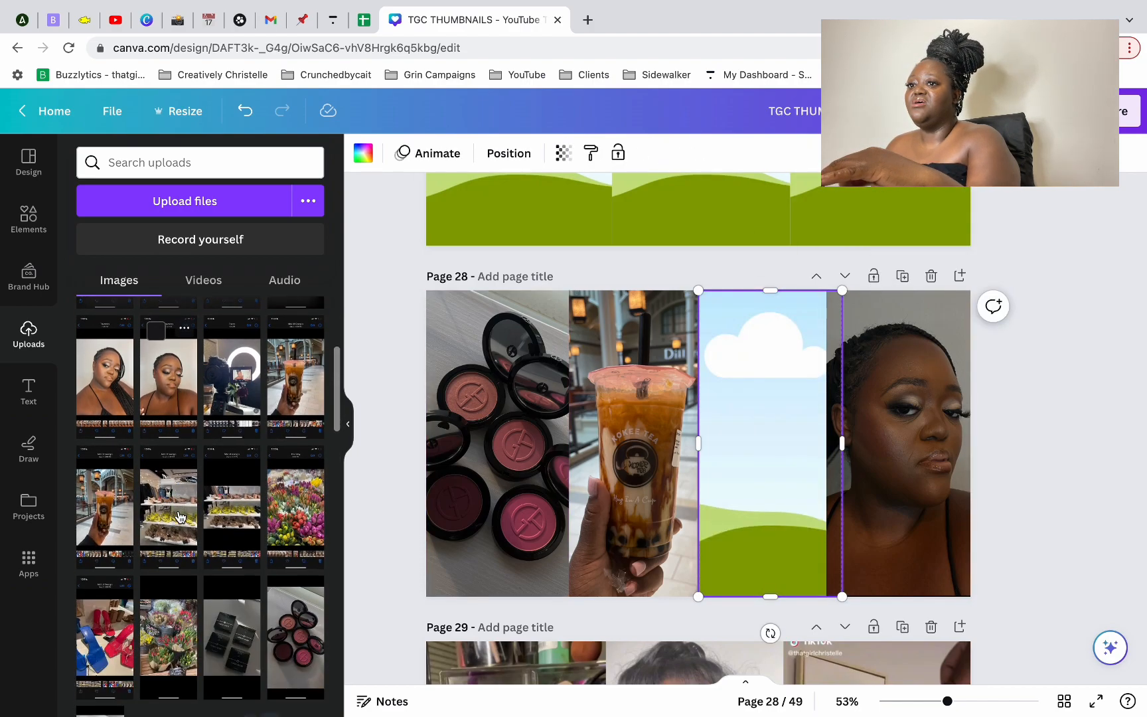
drag(249, 376, 784, 398)
double_click(787, 495)
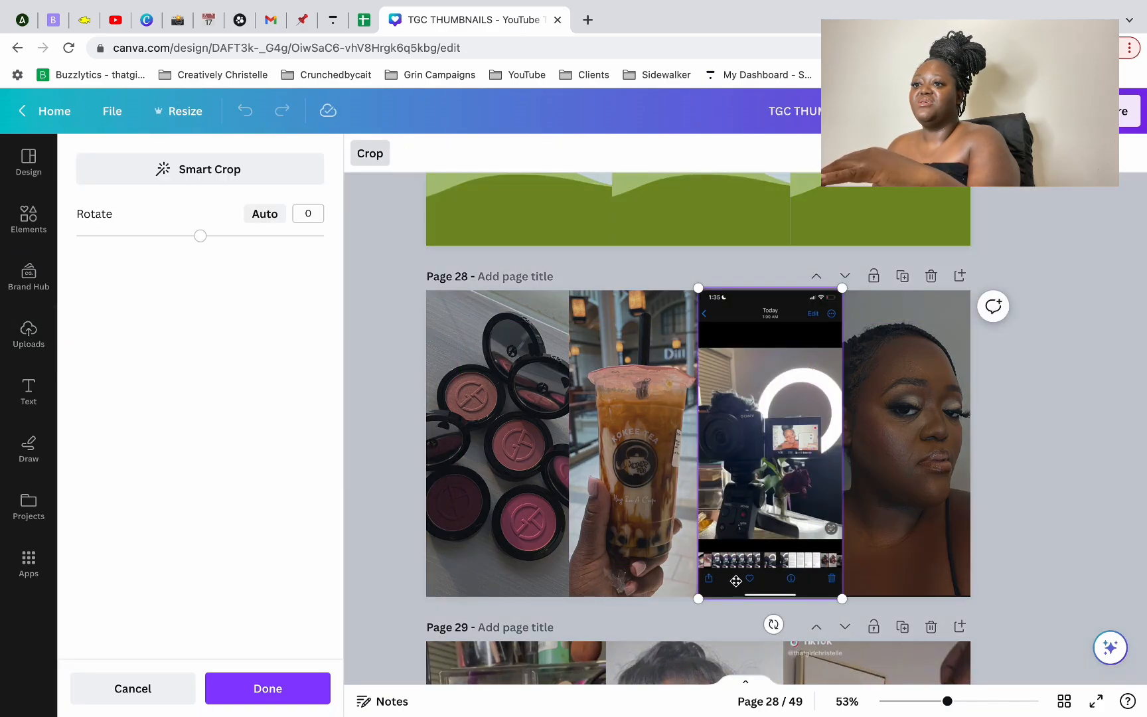
drag(700, 595, 636, 683)
drag(769, 412, 831, 308)
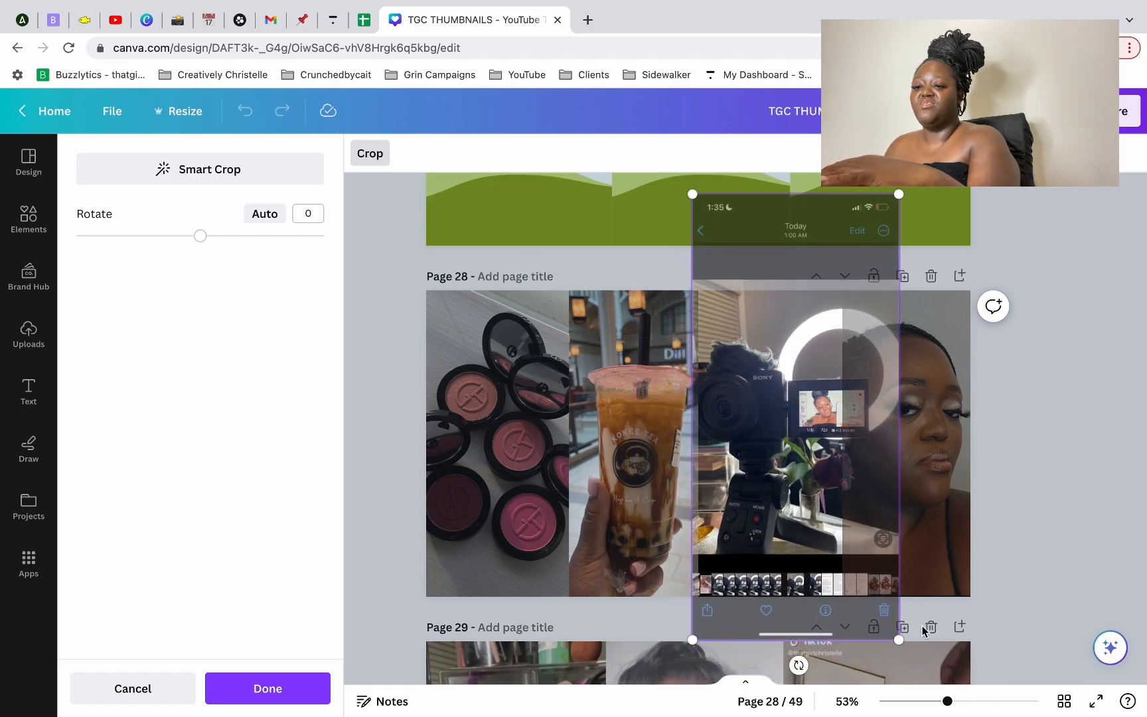
drag(905, 636, 958, 701)
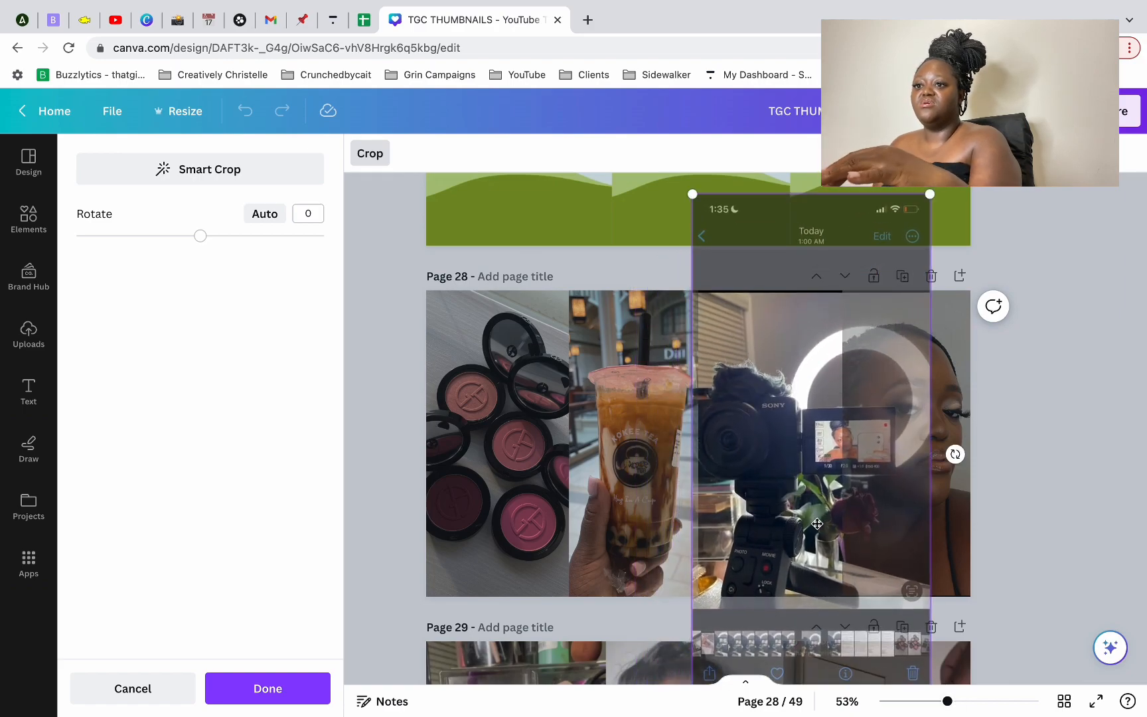
key(Return)
Step: Replace the third frame's photo with the red and blue heels from the uploads and enlarge it to fill the frame
click(103, 639)
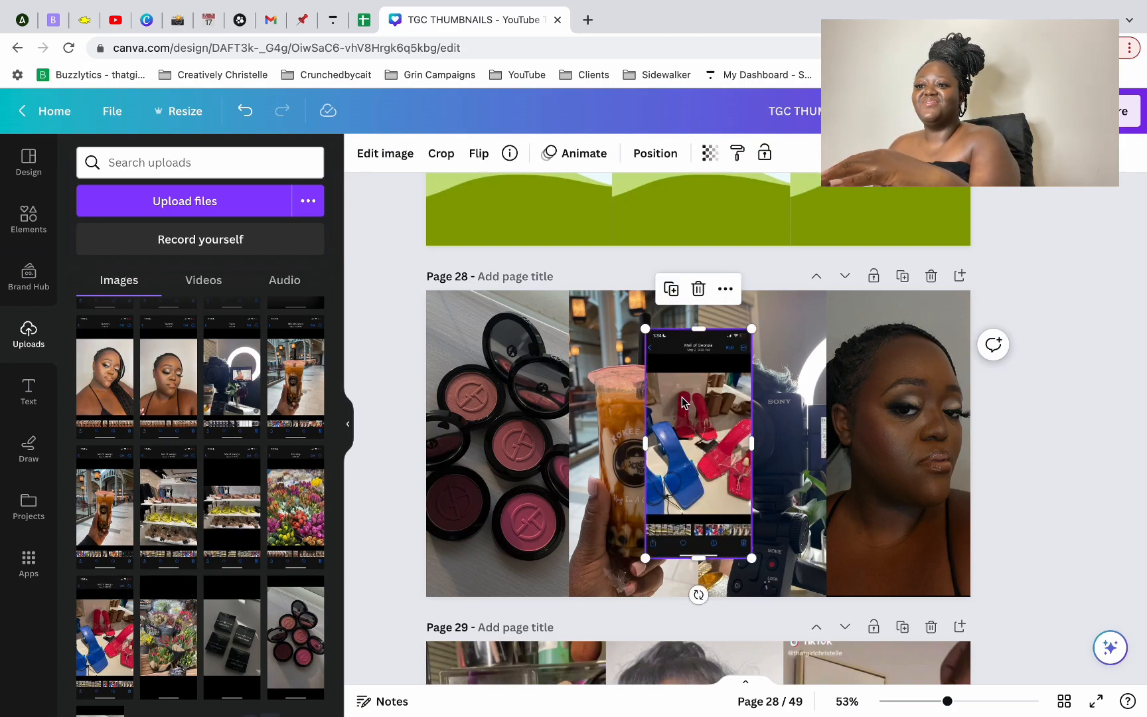
drag(681, 401, 779, 388)
double_click(780, 389)
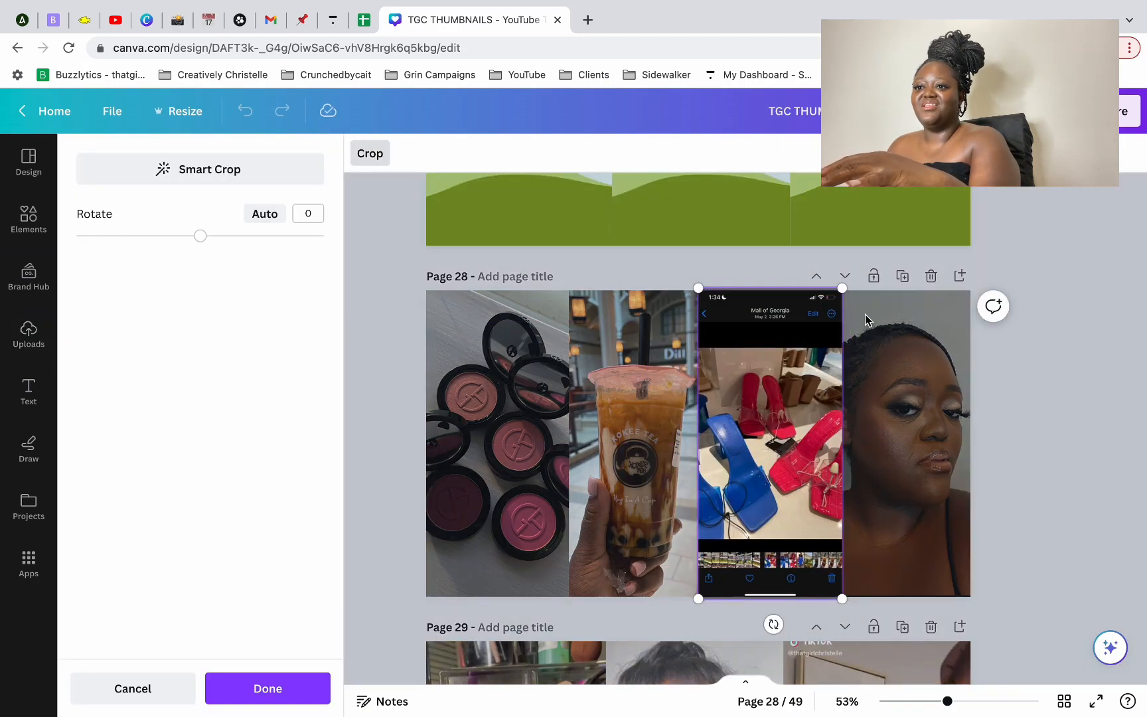
drag(842, 288, 882, 200)
drag(888, 600, 910, 710)
key(Return)
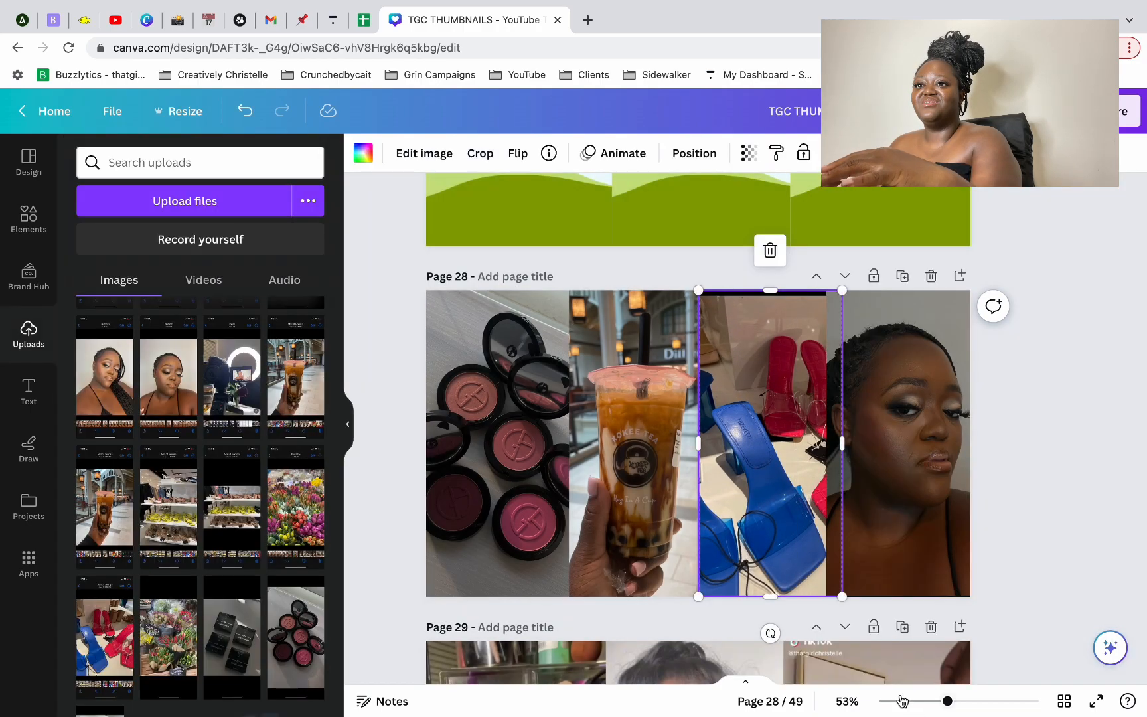
Step: Enlarge the heels photo slightly more and shift it left within the crop so the black bar is hidden and both colours show
double_click(770, 563)
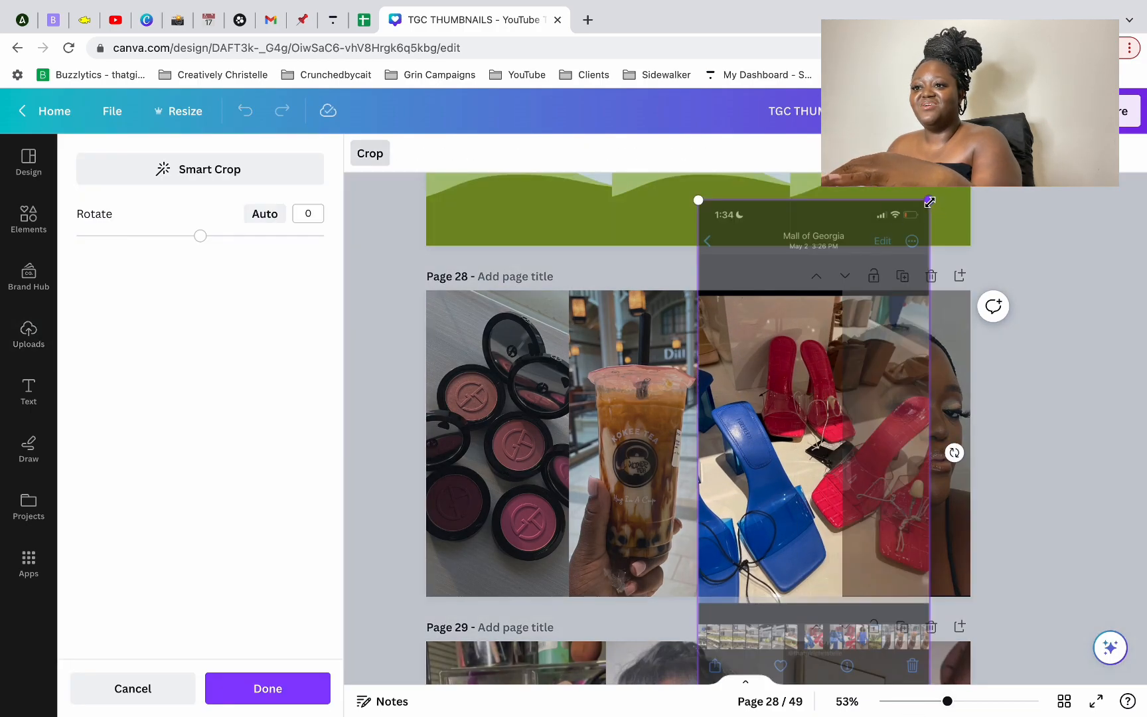
drag(929, 201, 937, 182)
drag(823, 340, 782, 340)
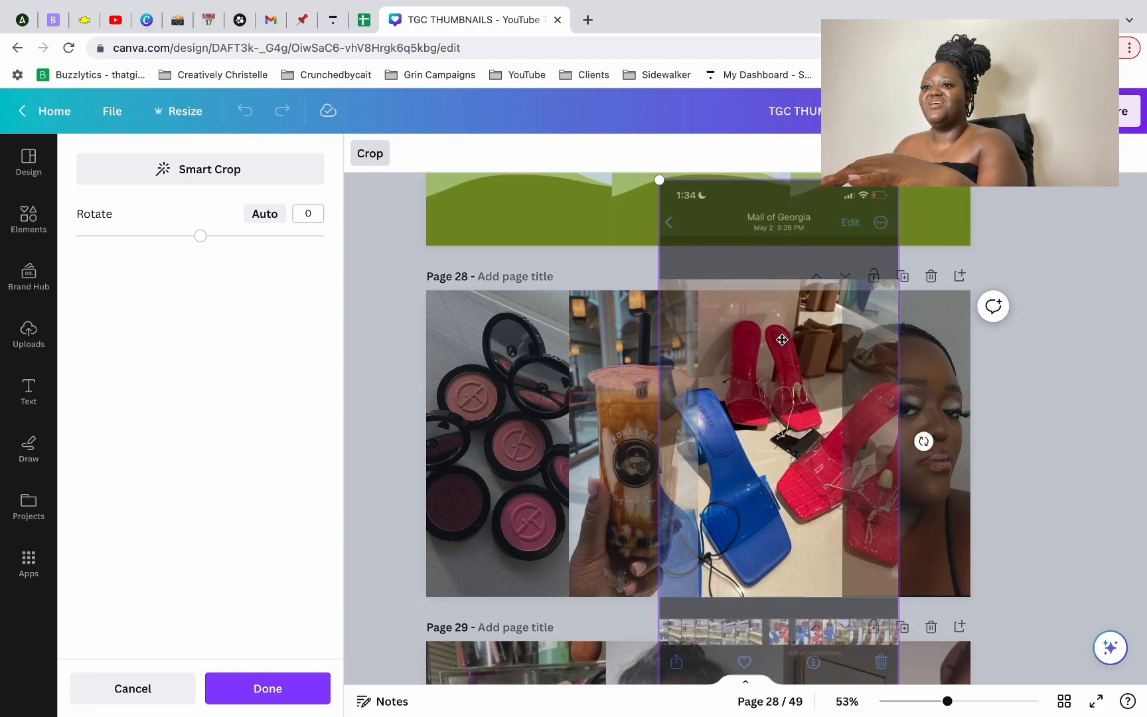
click(1065, 386)
Step: Bring the heels frame forward over the edge of the selfie and narrow it slightly from its right side
click(859, 417)
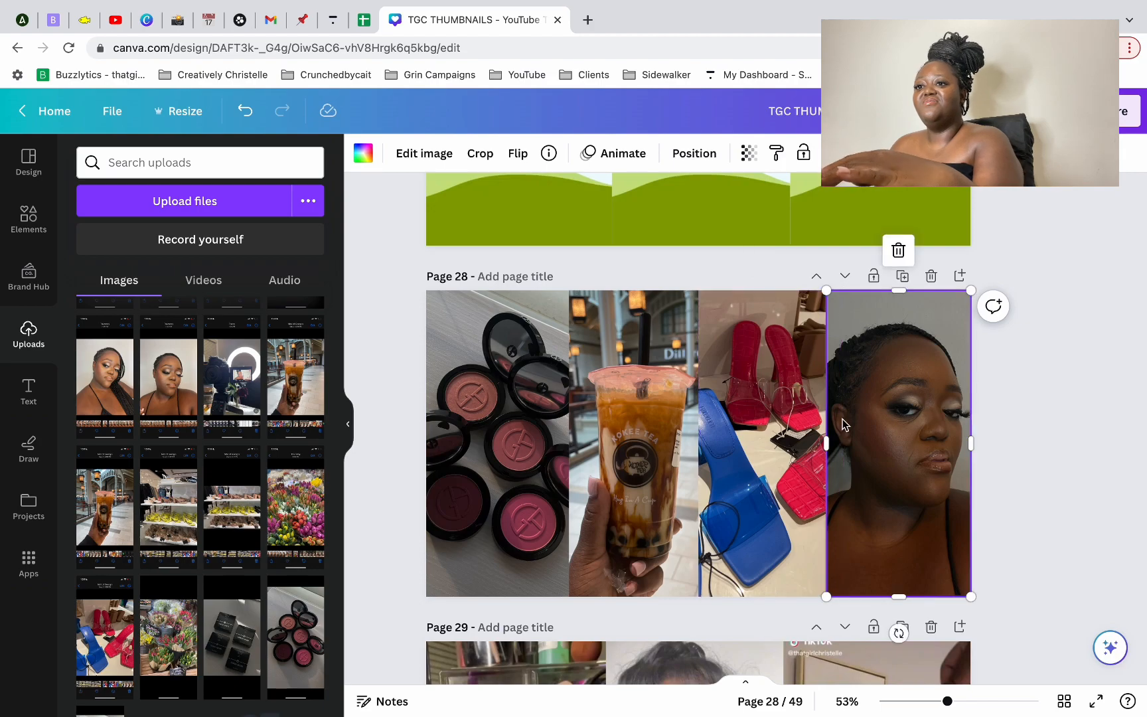
click(816, 412)
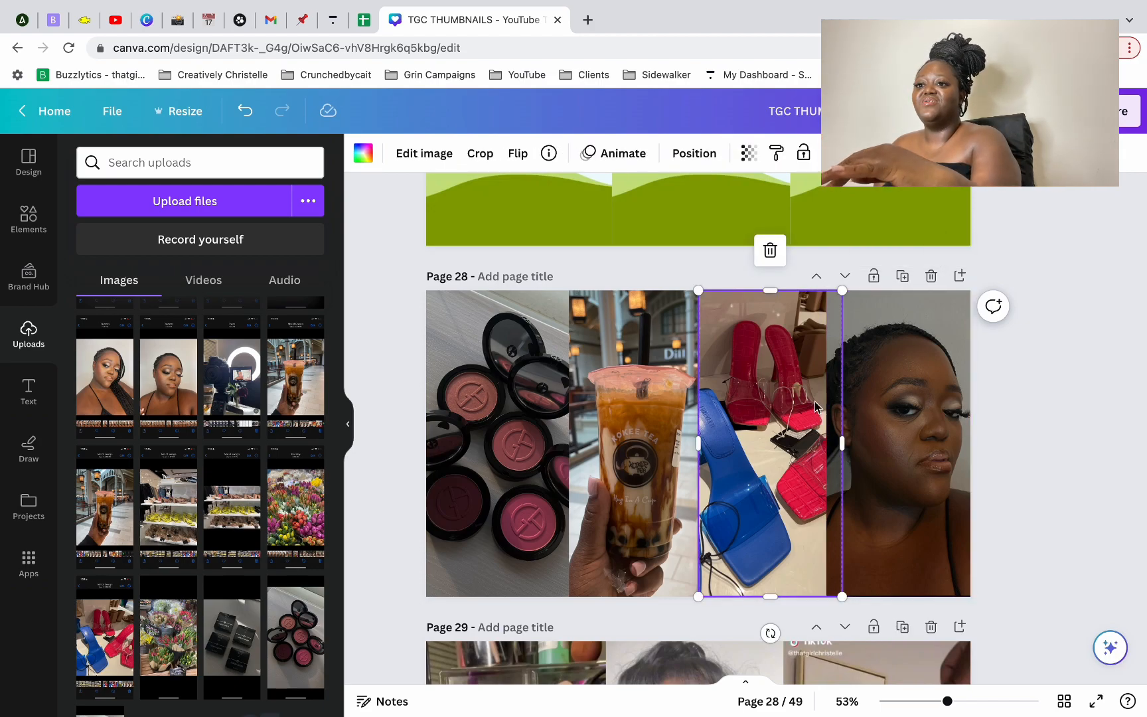
key(ctrl+bracketright)
click(952, 444)
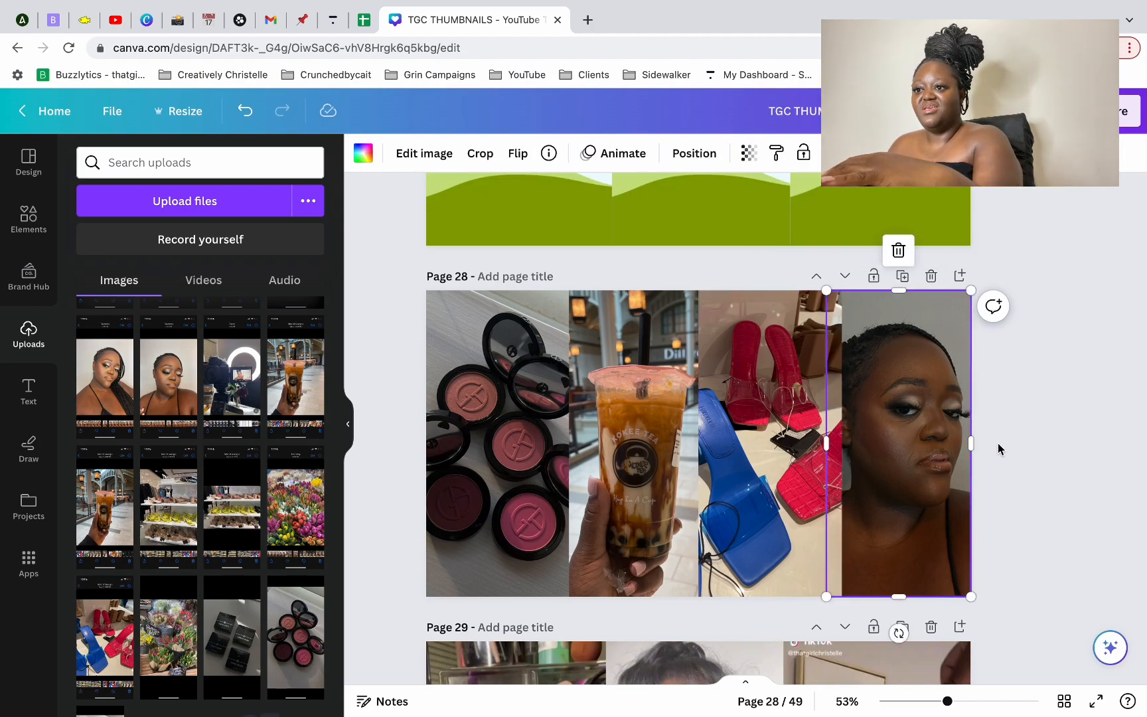
click(838, 446)
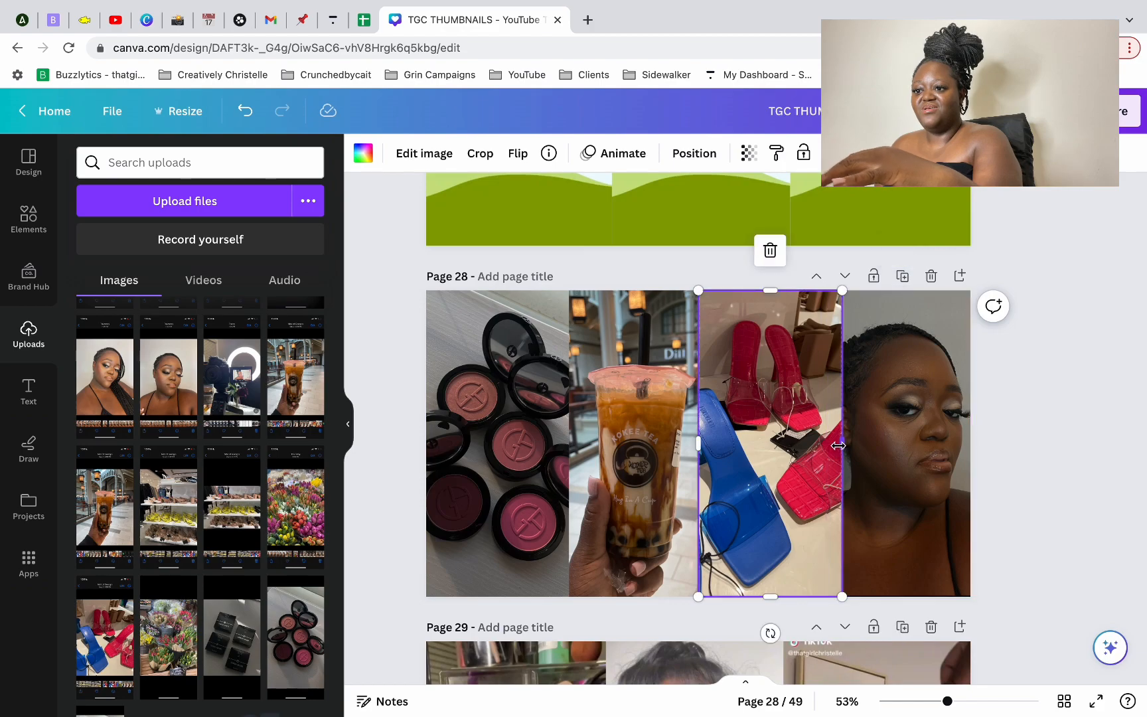
drag(838, 446, 830, 443)
Step: Adjust the heels photo's position within the narrowed third frame's crop and deselect it
double_click(776, 383)
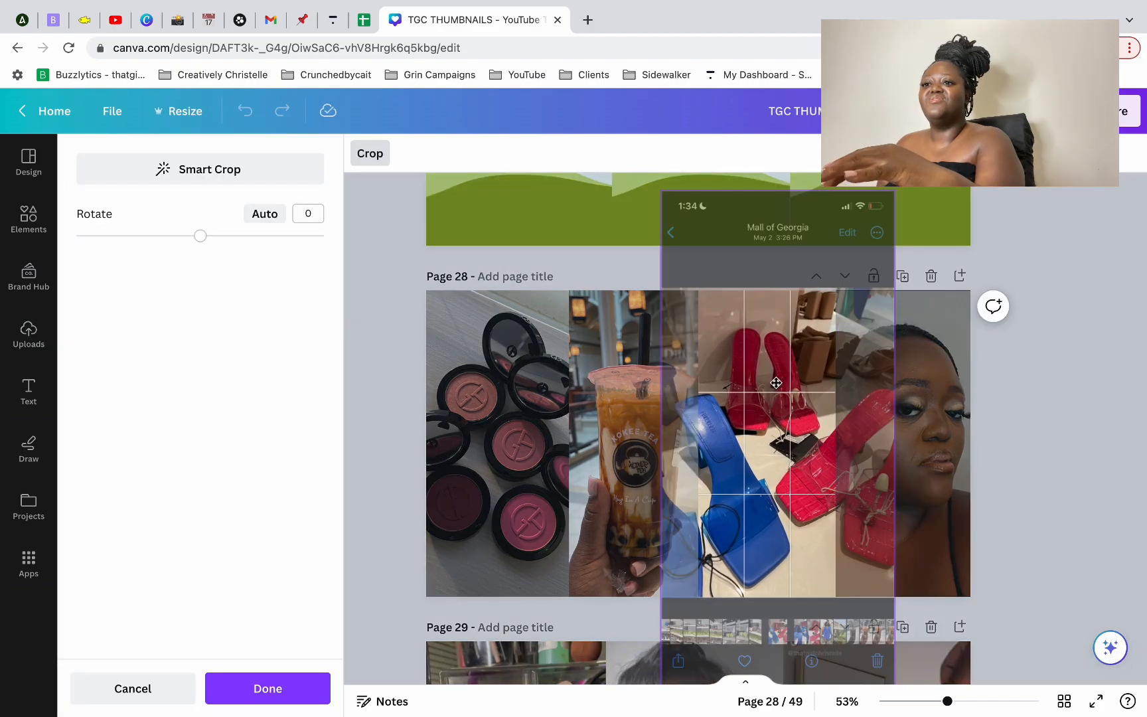
click(1001, 261)
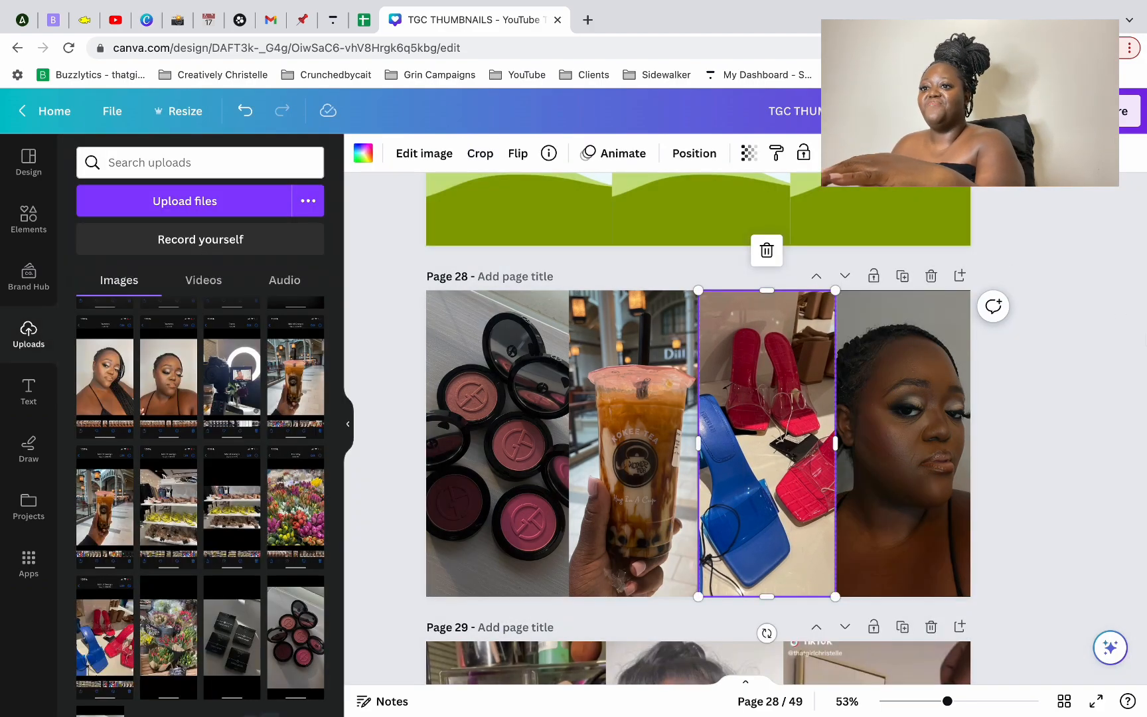
click(697, 267)
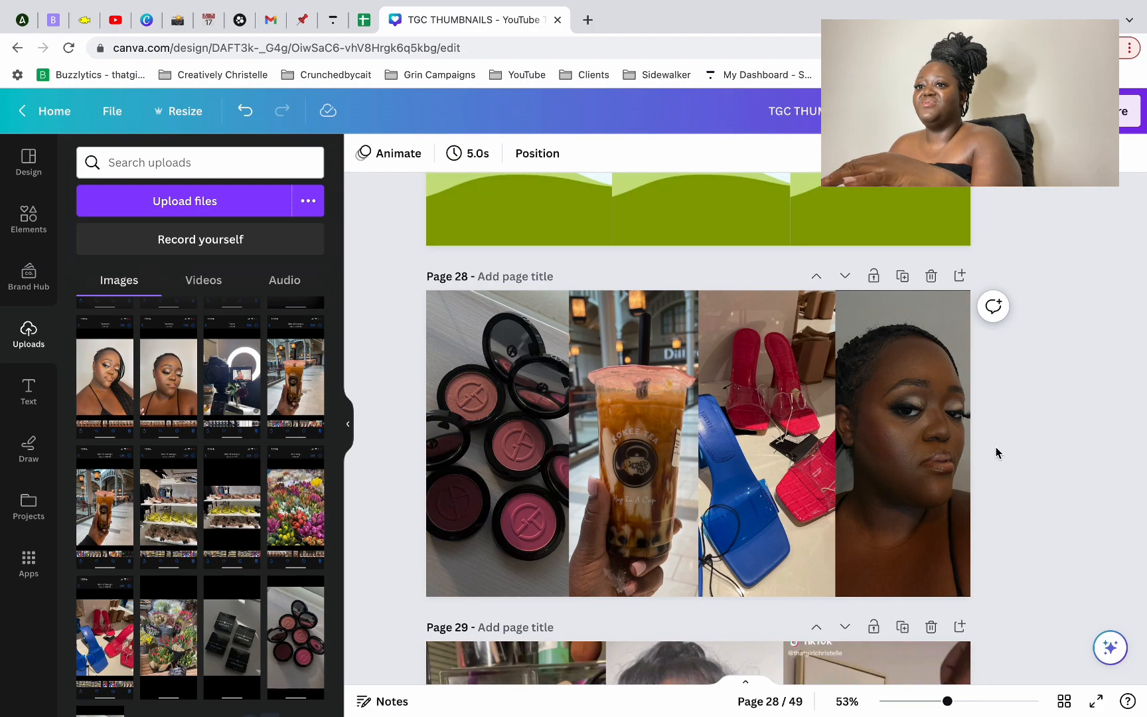
Step: Duplicate page 28 and replace the heels in the copy's third frame with the photo of shoe shelves from the uploads
click(902, 277)
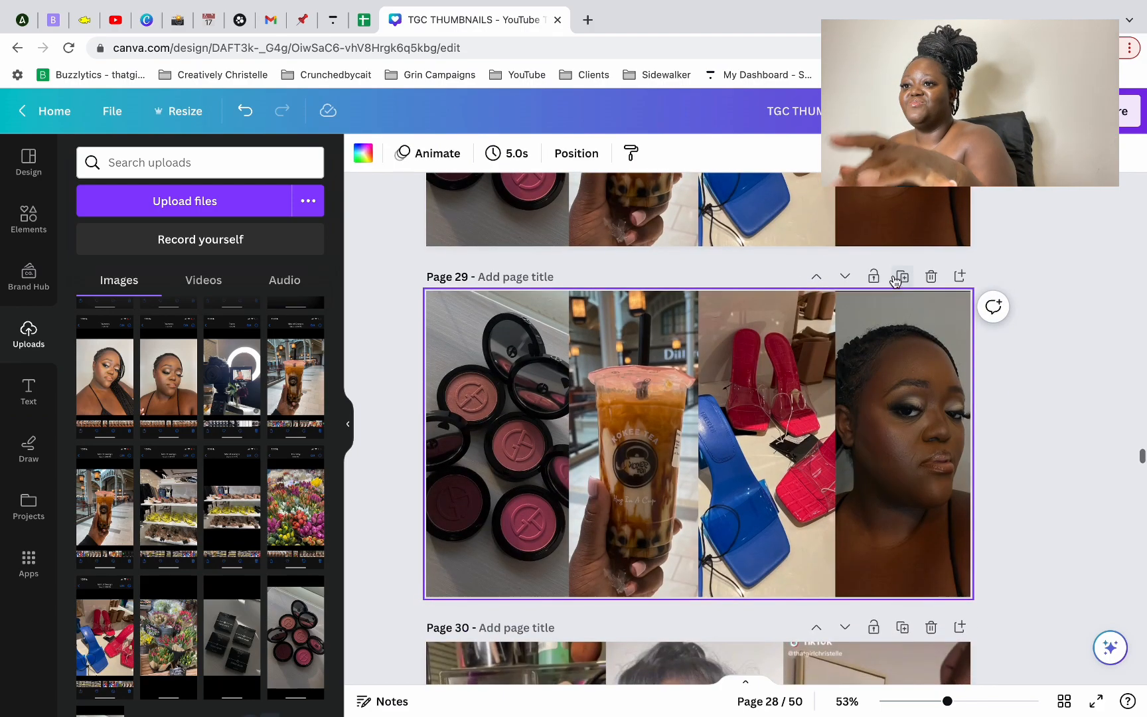
click(740, 393)
key(Delete)
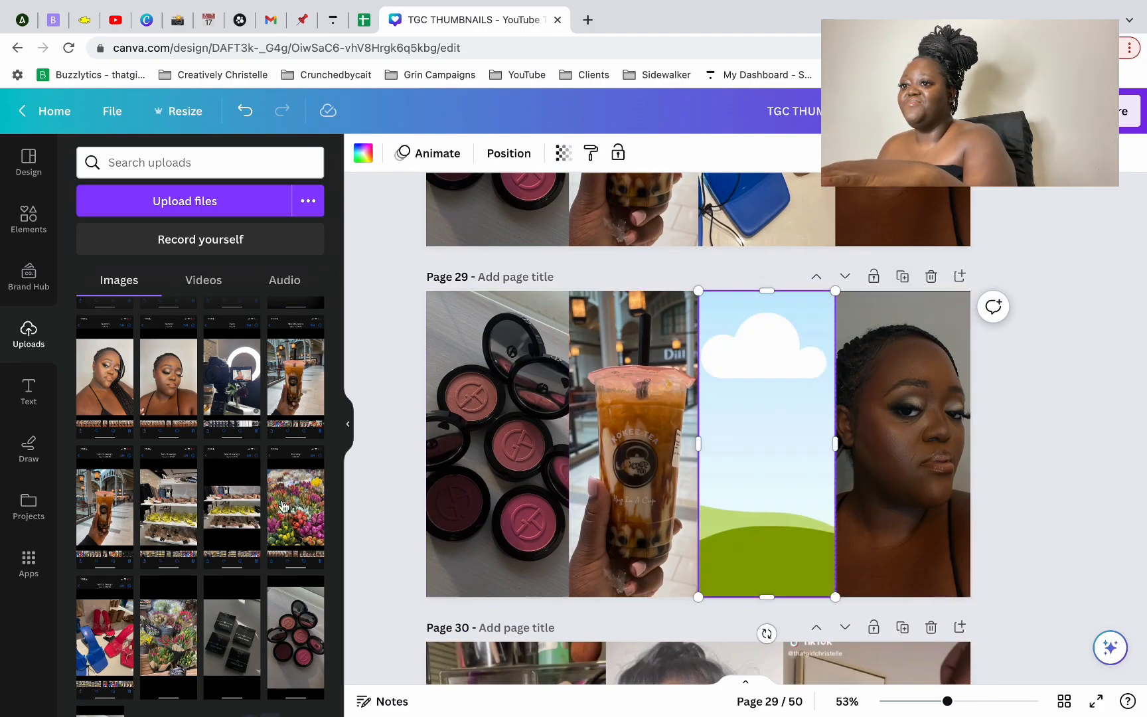
scroll(300, 501, down, 1)
drag(169, 495, 719, 395)
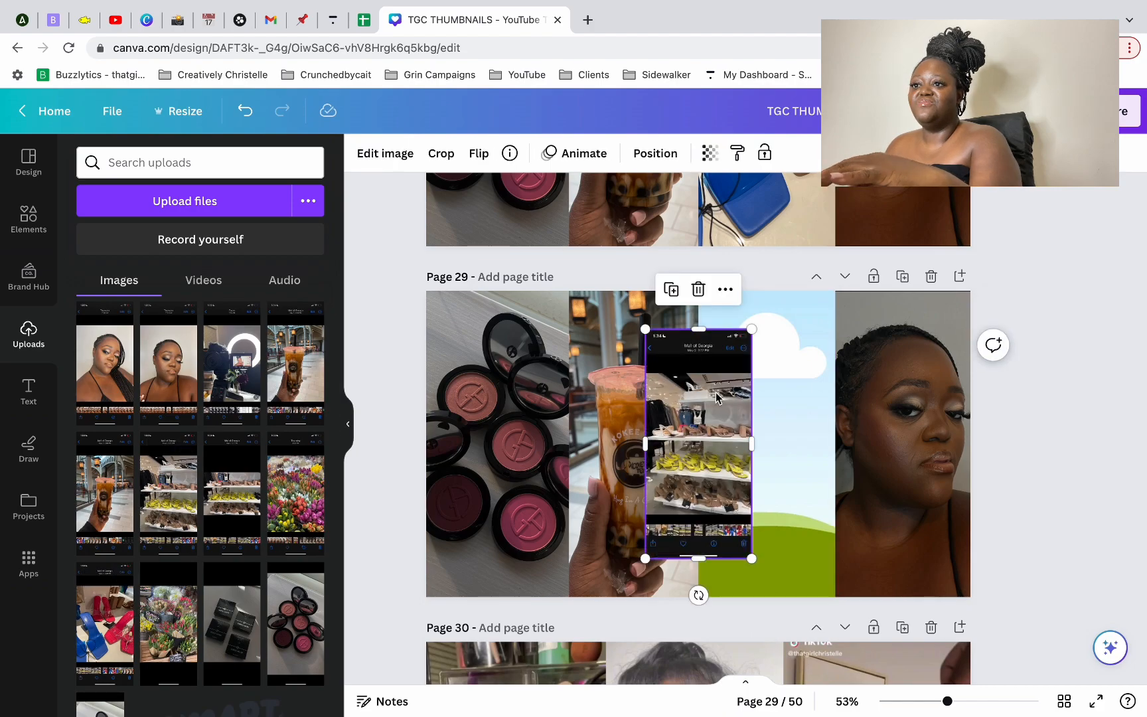
Step: Enlarge and reposition the shoe-shelf photo within the third frame's crop until the shelves fill it without black bars
double_click(761, 413)
drag(695, 292, 619, 192)
drag(830, 430, 798, 519)
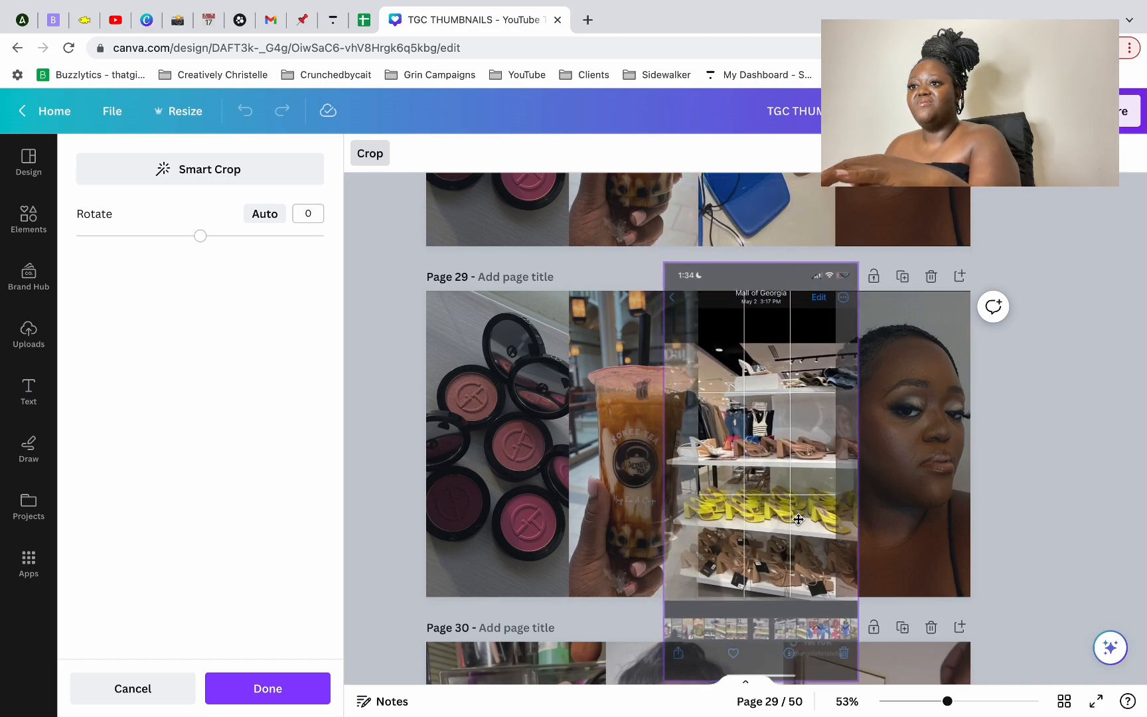
drag(665, 264, 610, 194)
click(612, 194)
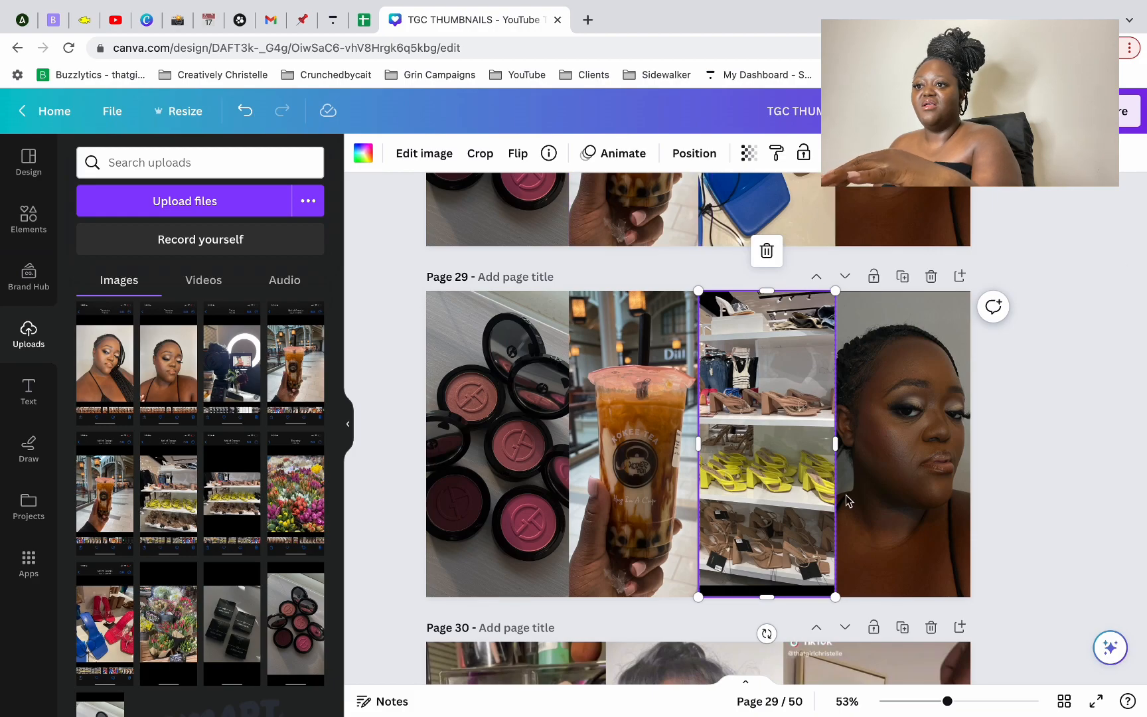
double_click(725, 472)
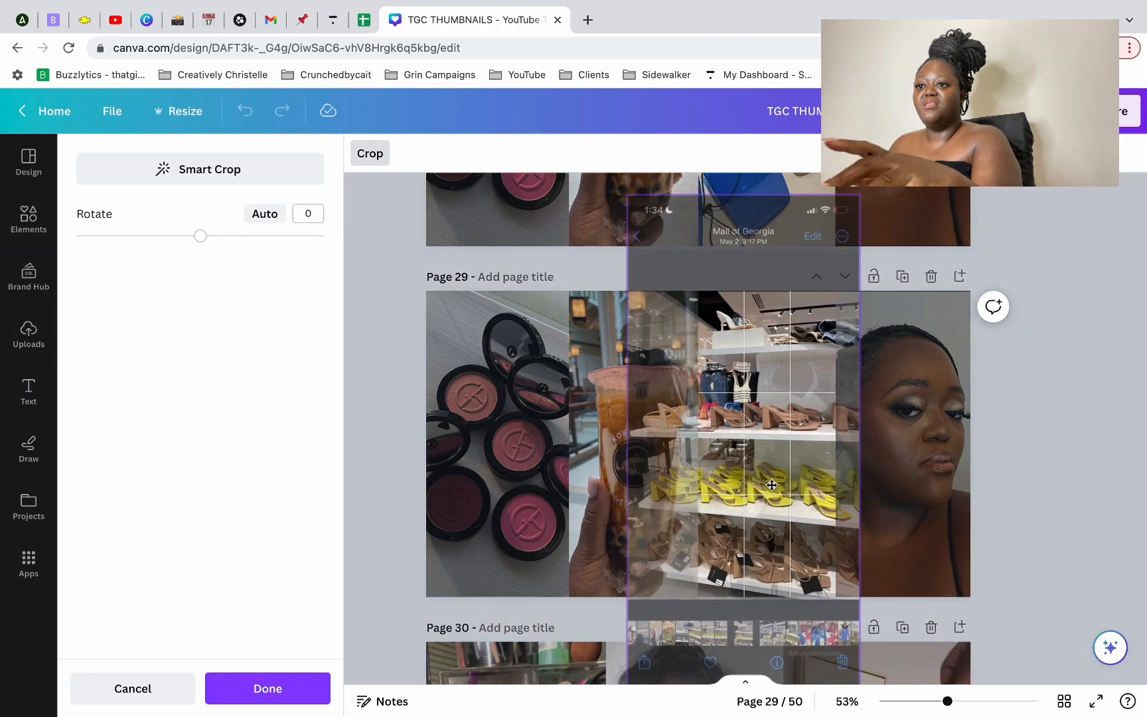
click(1075, 486)
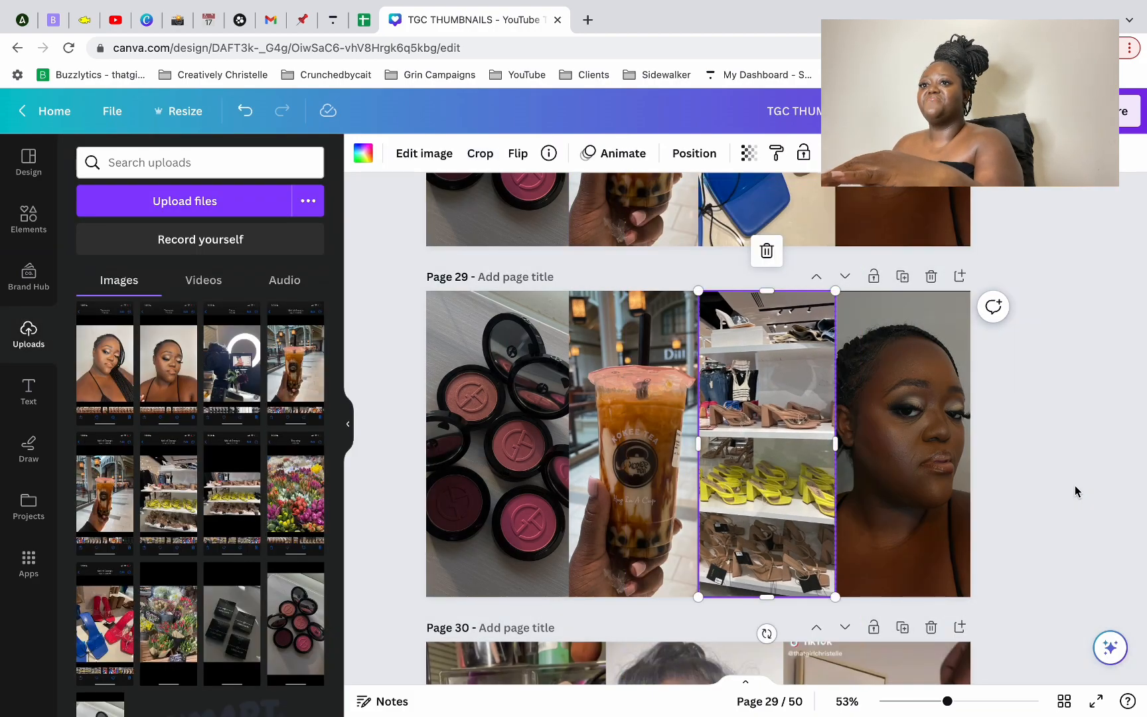
Step: Scale down and reposition the selfie slightly within its crop on page 29, and narrow the shoe-shelf frame to about 311 wide
click(947, 215)
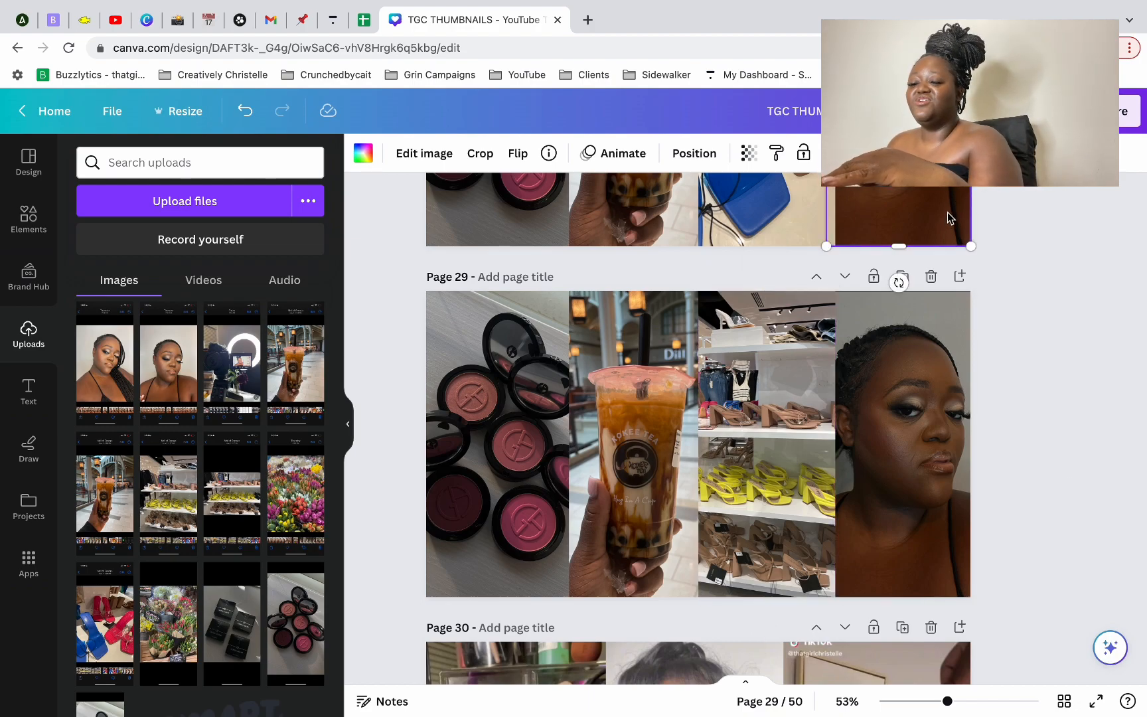
click(914, 365)
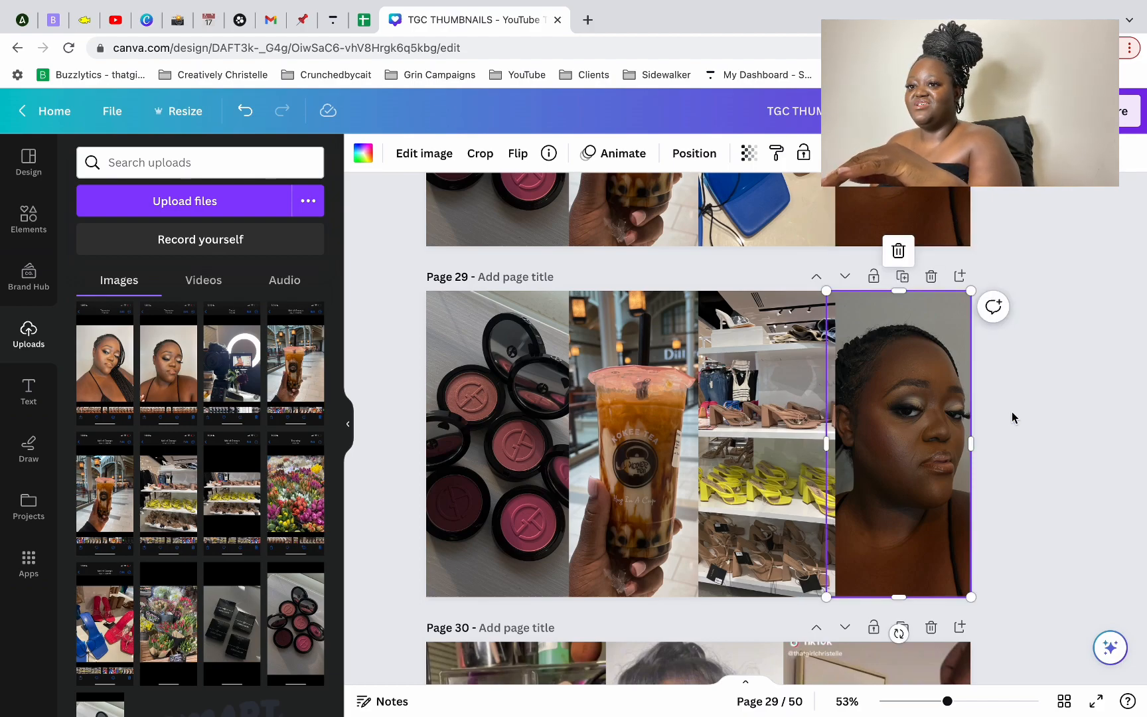
double_click(944, 471)
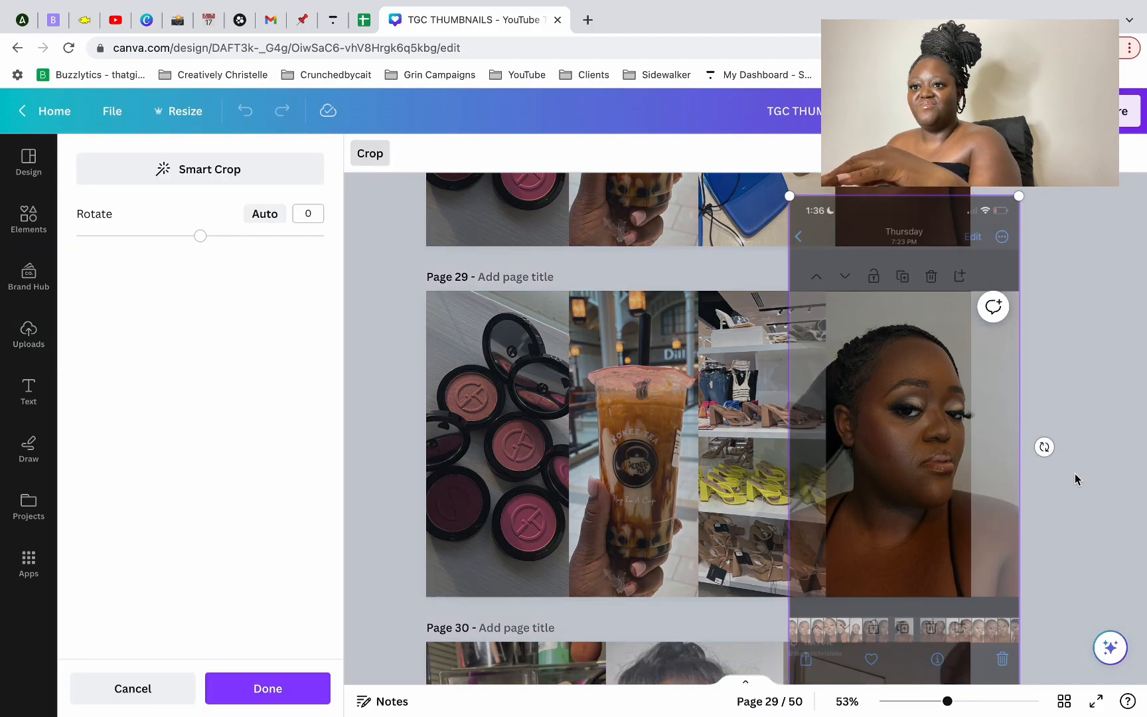
drag(797, 197, 801, 207)
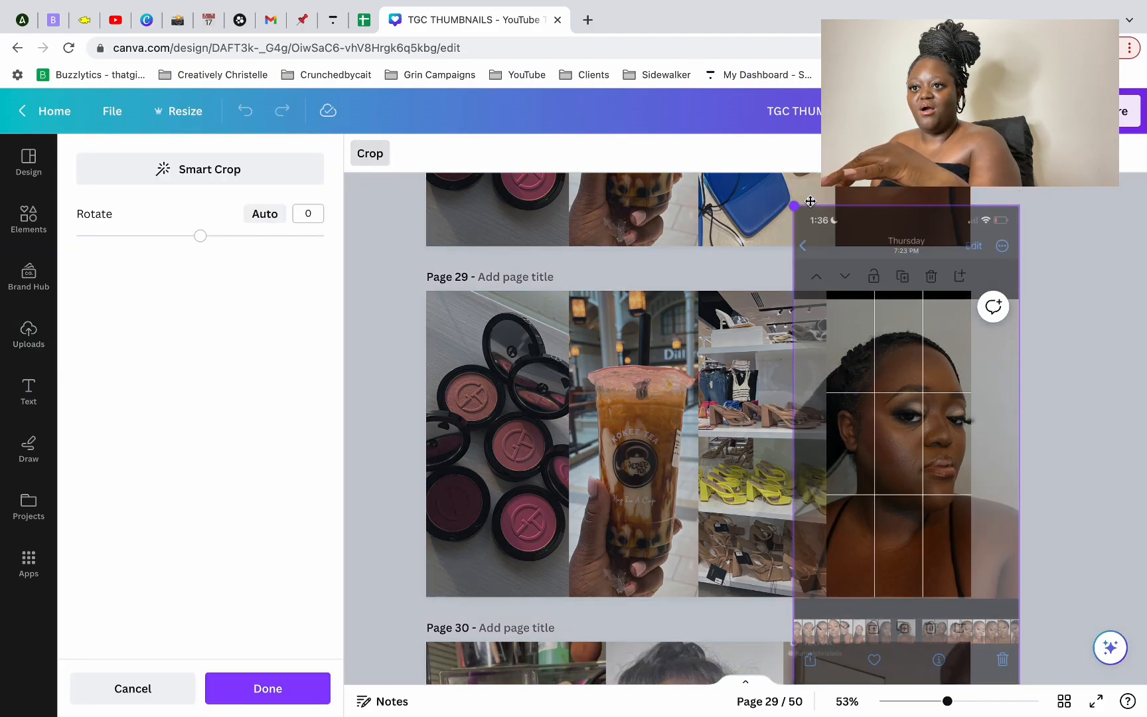
drag(905, 349, 909, 339)
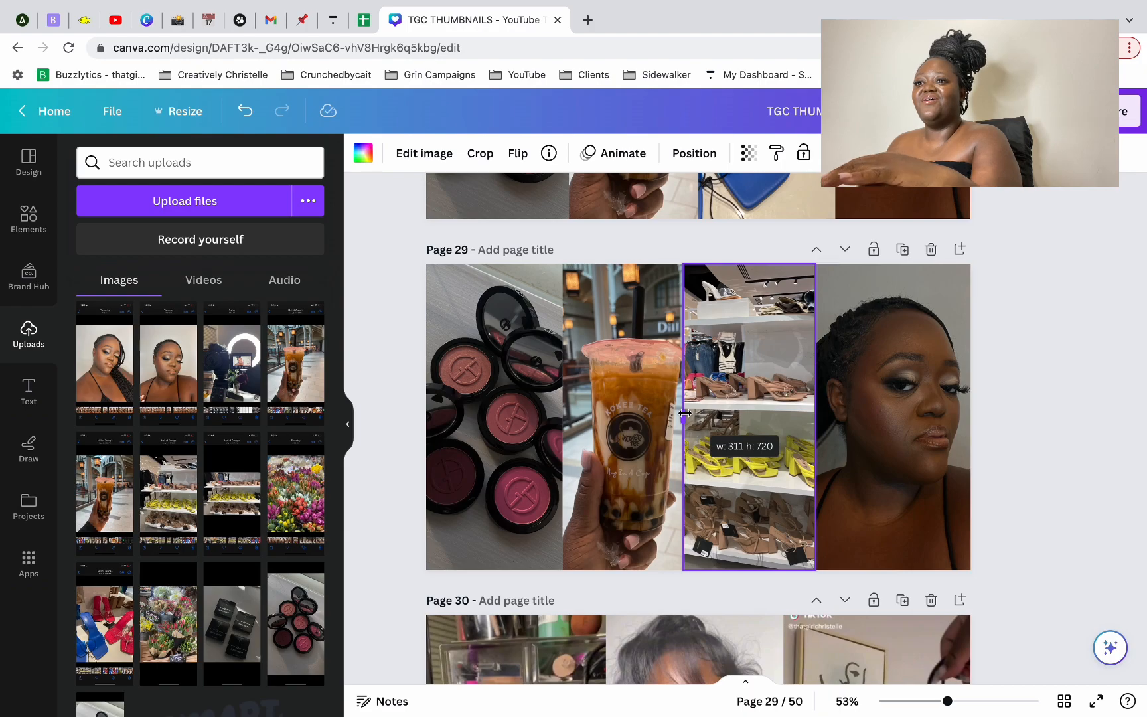
drag(684, 413, 685, 413)
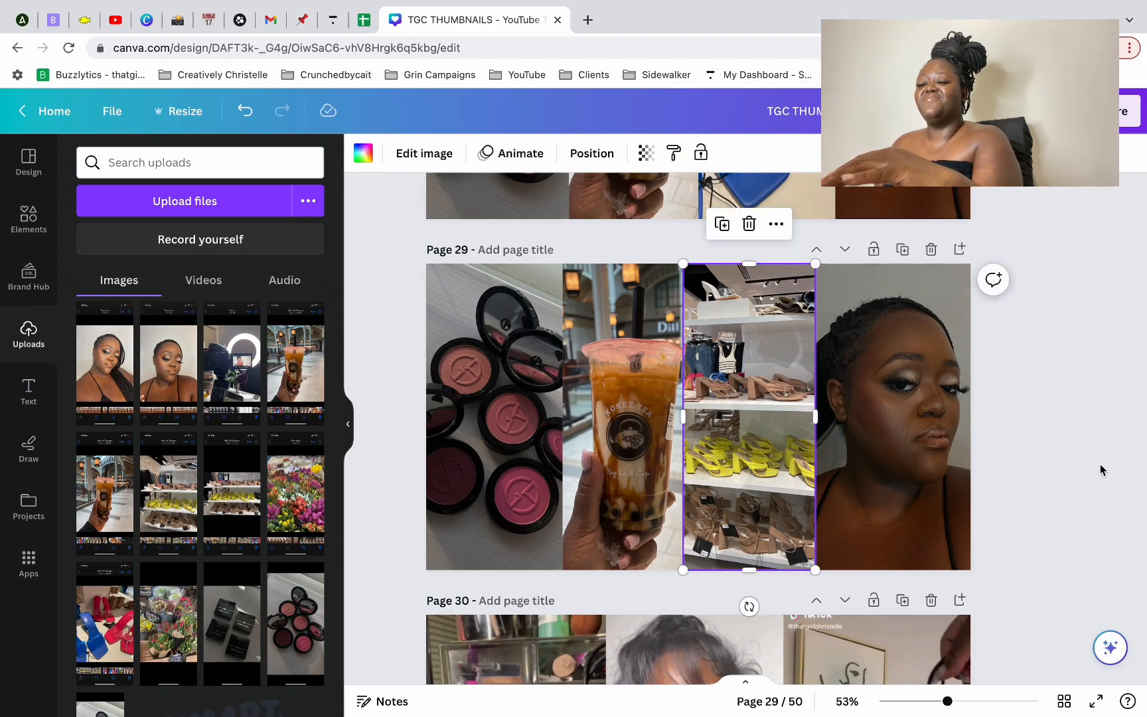
click(947, 310)
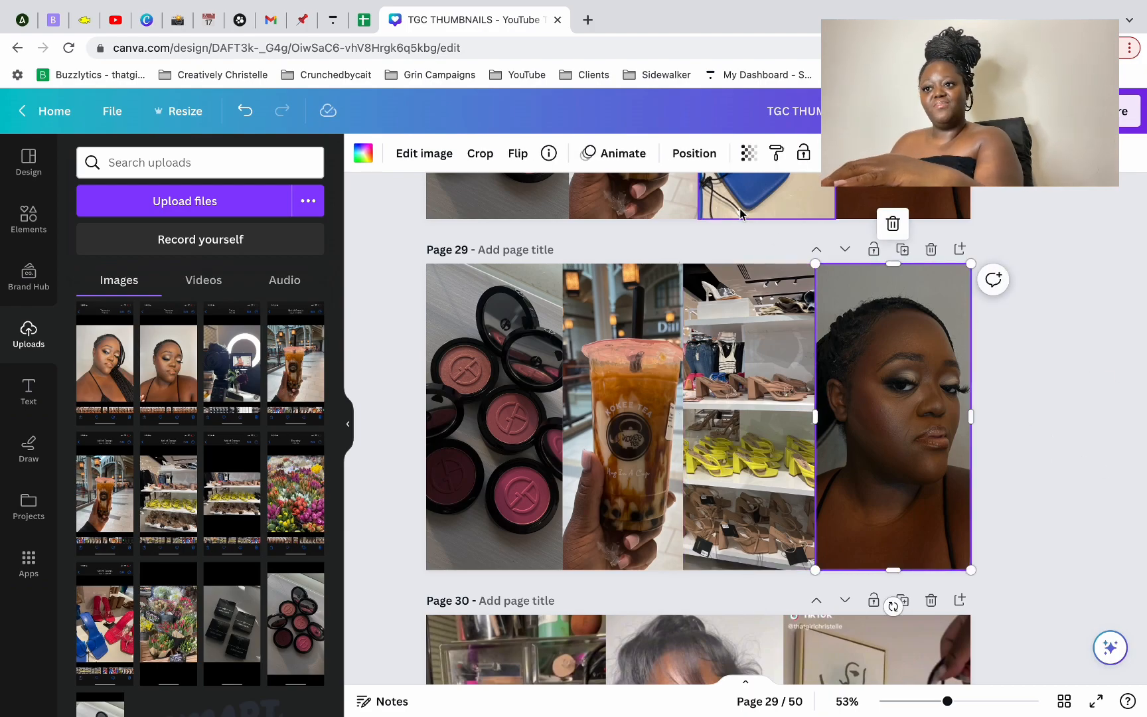
click(740, 226)
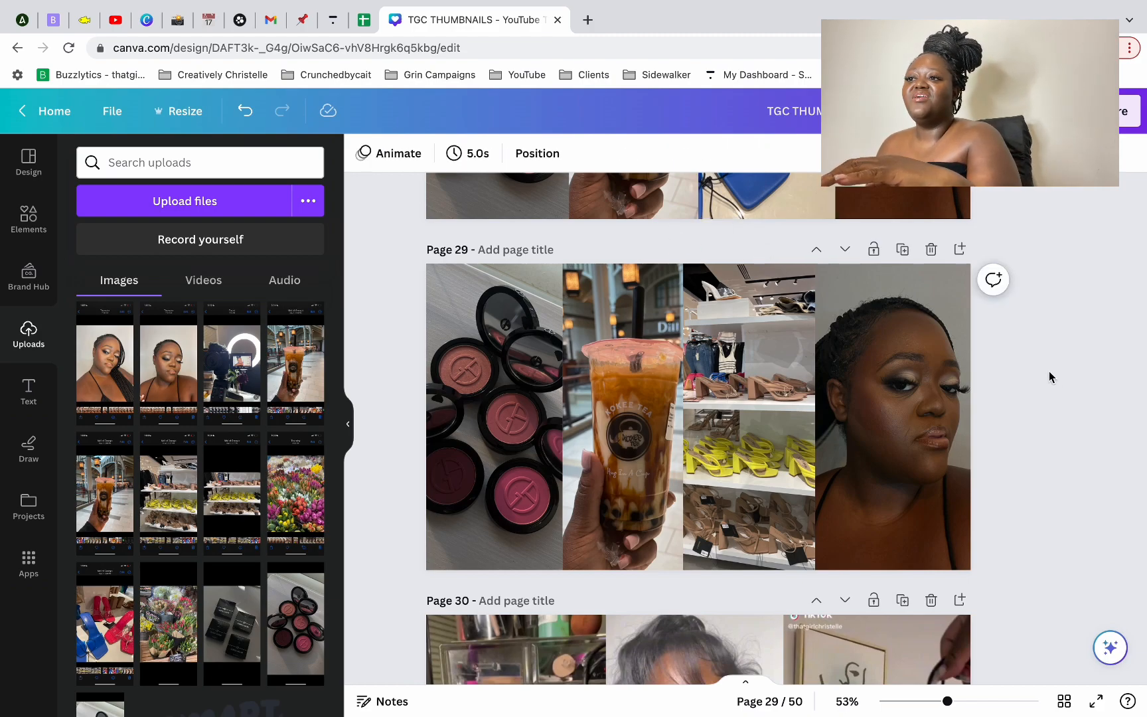
click(737, 367)
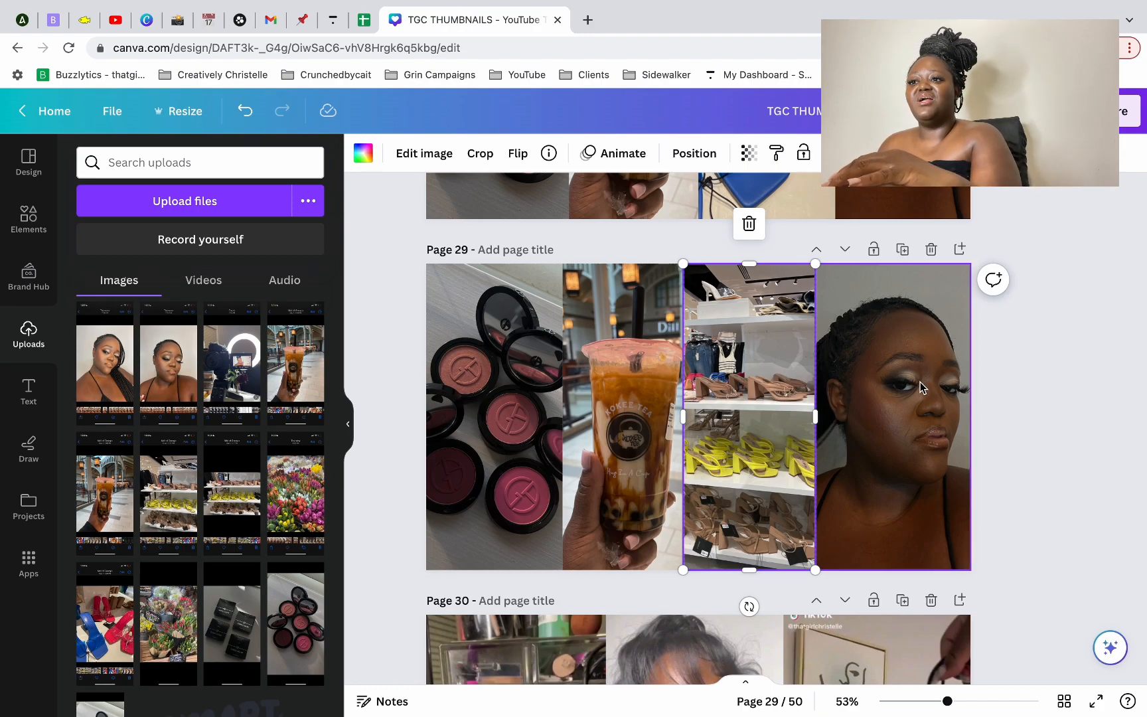
click(929, 322)
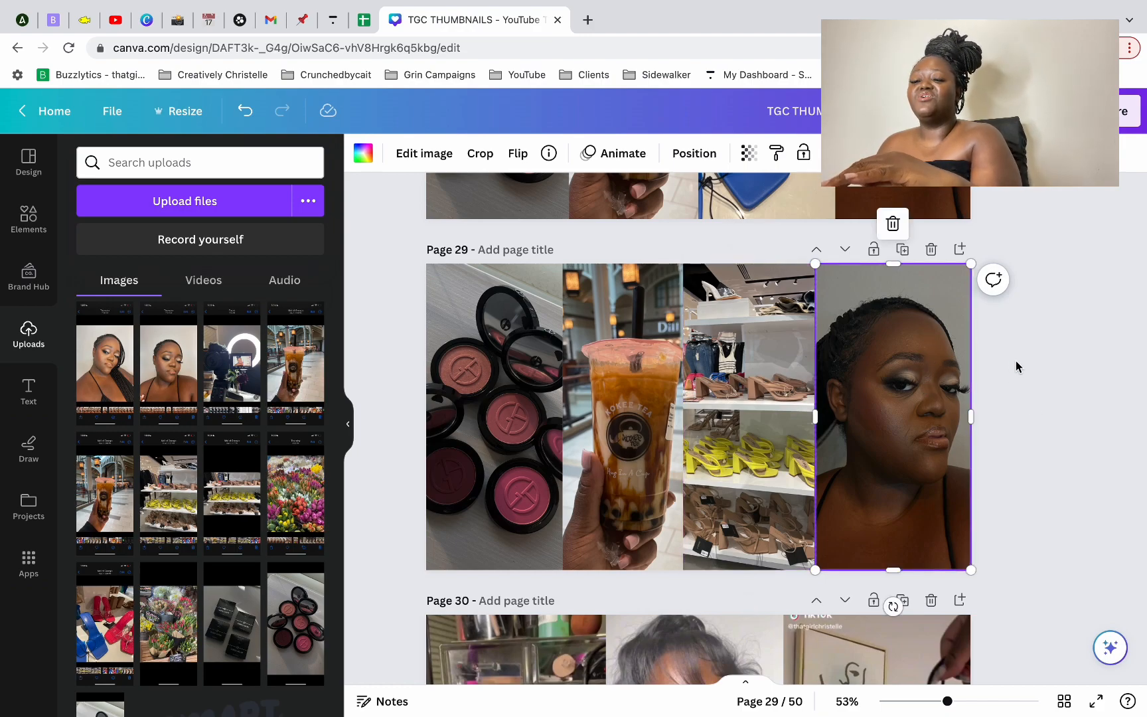
click(404, 268)
Step: Copy the "FEBRUARY RESET" title from page 31 onto the four-photo collage on page 29
scroll(405, 268, down, 7)
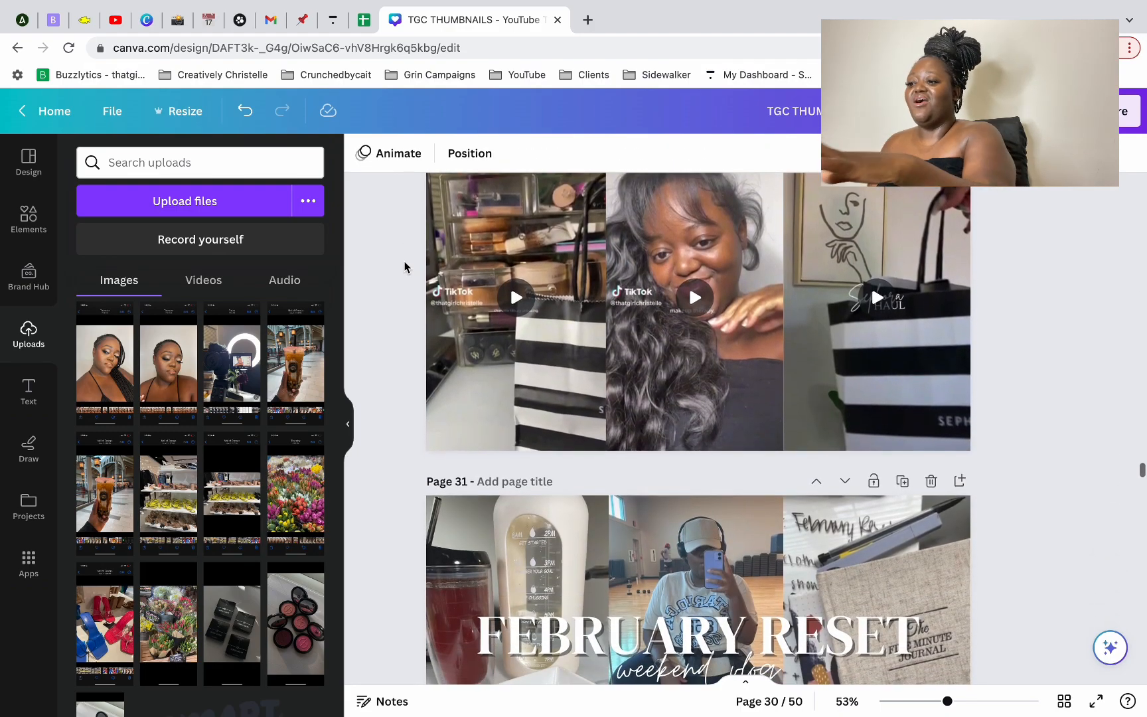
scroll(404, 265, down, 3)
click(611, 456)
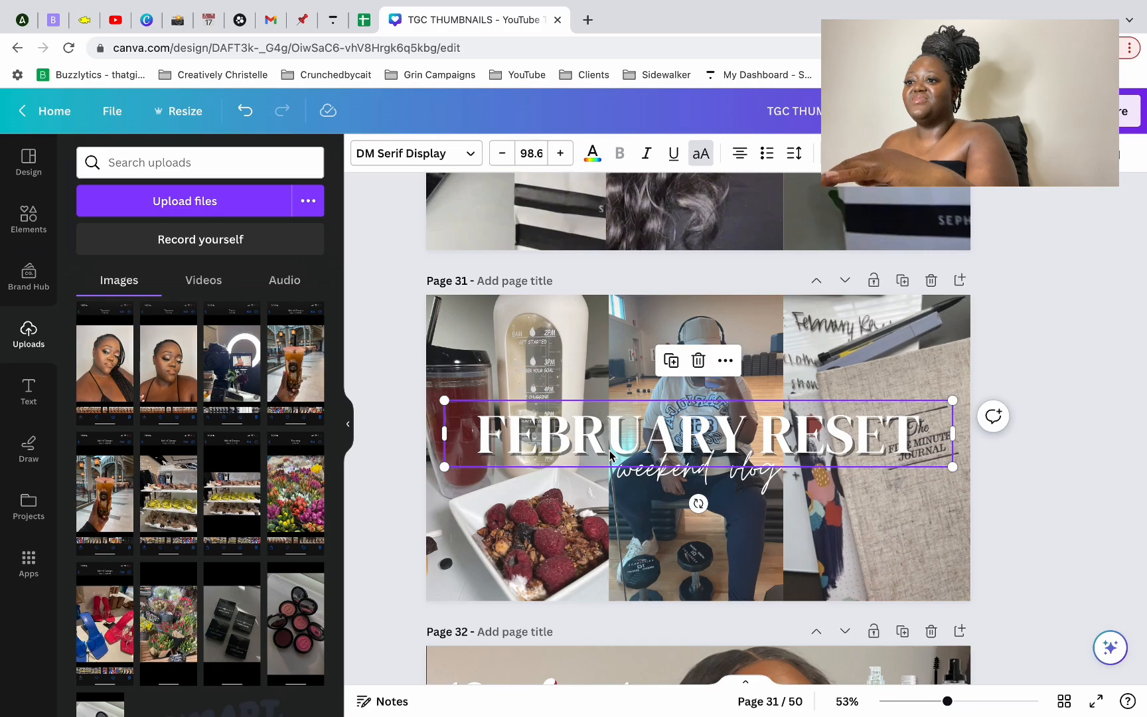
scroll(833, 385, up, 10)
click(834, 391)
key(super+v)
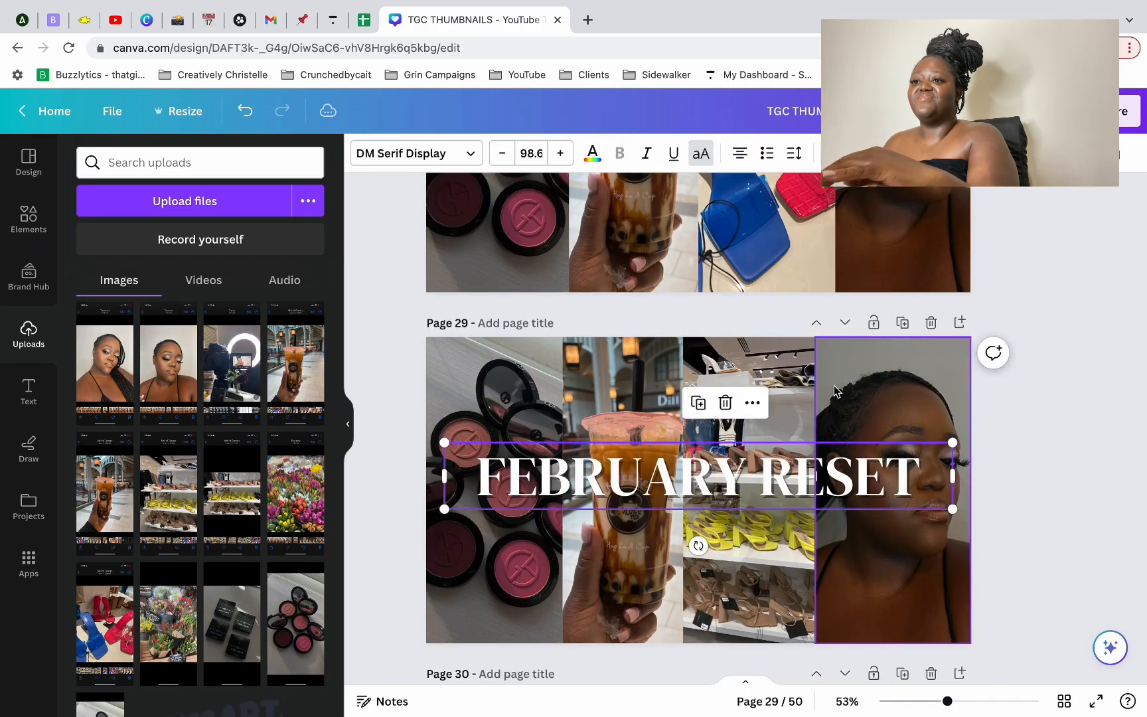
scroll(837, 392, down, 1)
scroll(1139, 359, up, 6)
scroll(1112, 399, down, 1)
scroll(1110, 399, down, 5)
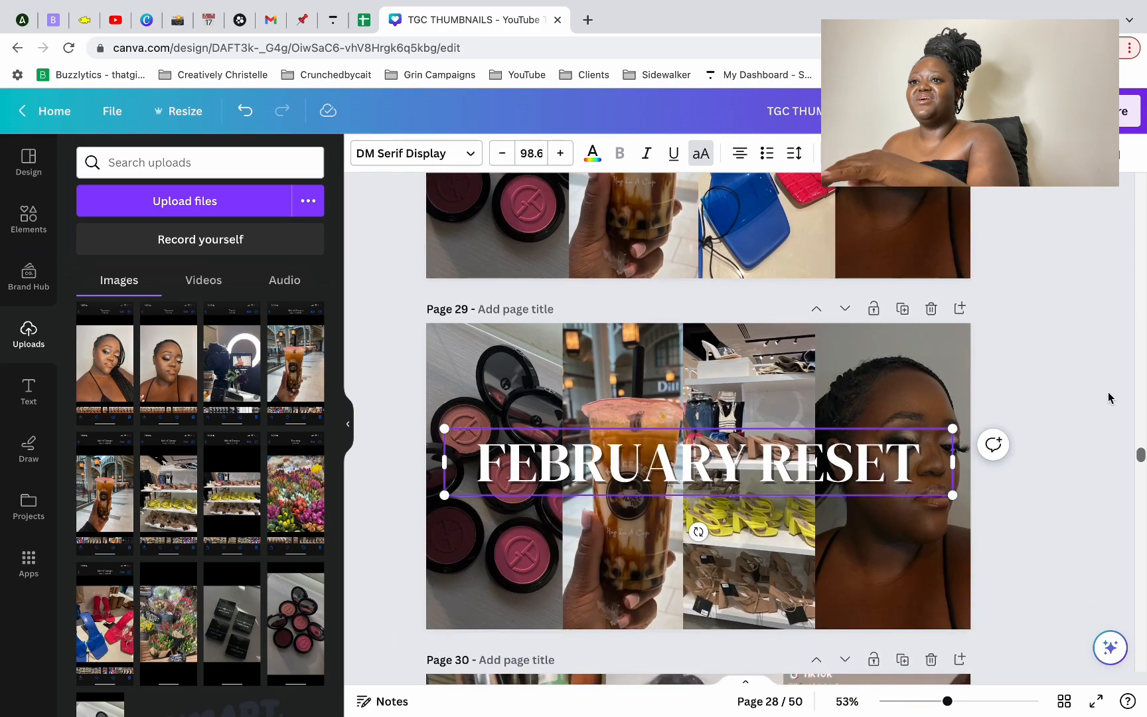
click(879, 341)
click(381, 332)
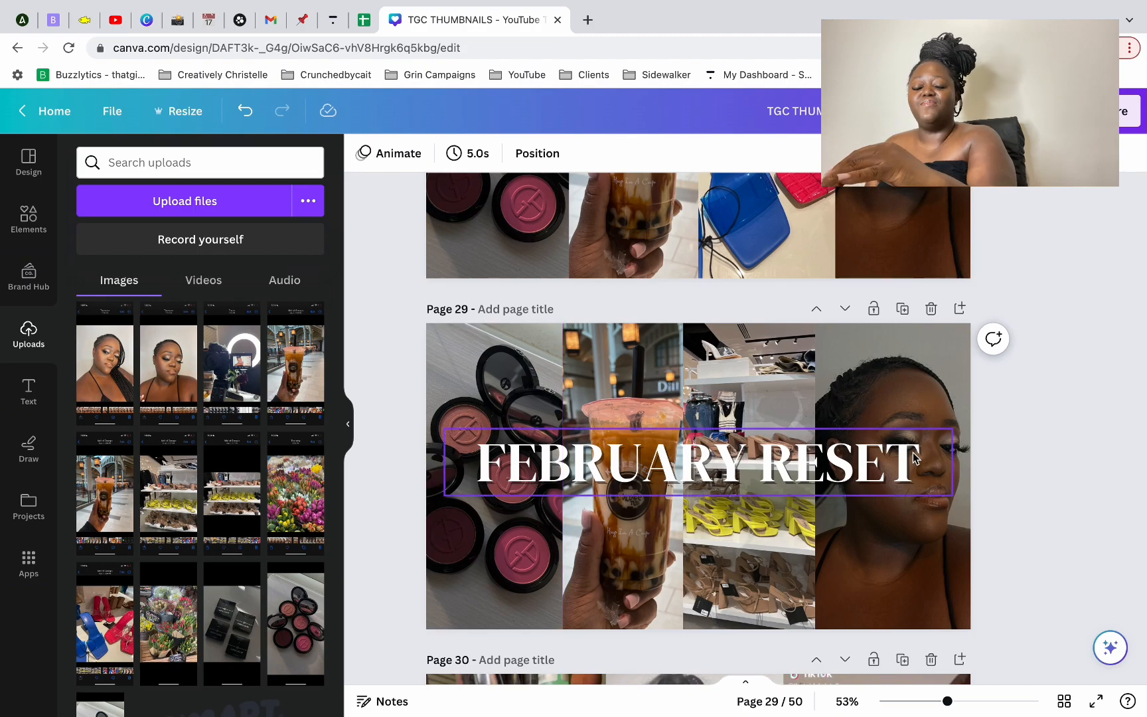
Step: Replace the pasted title's text with "WEEK IN Y LIFE" and duplicate the page
double_click(808, 460)
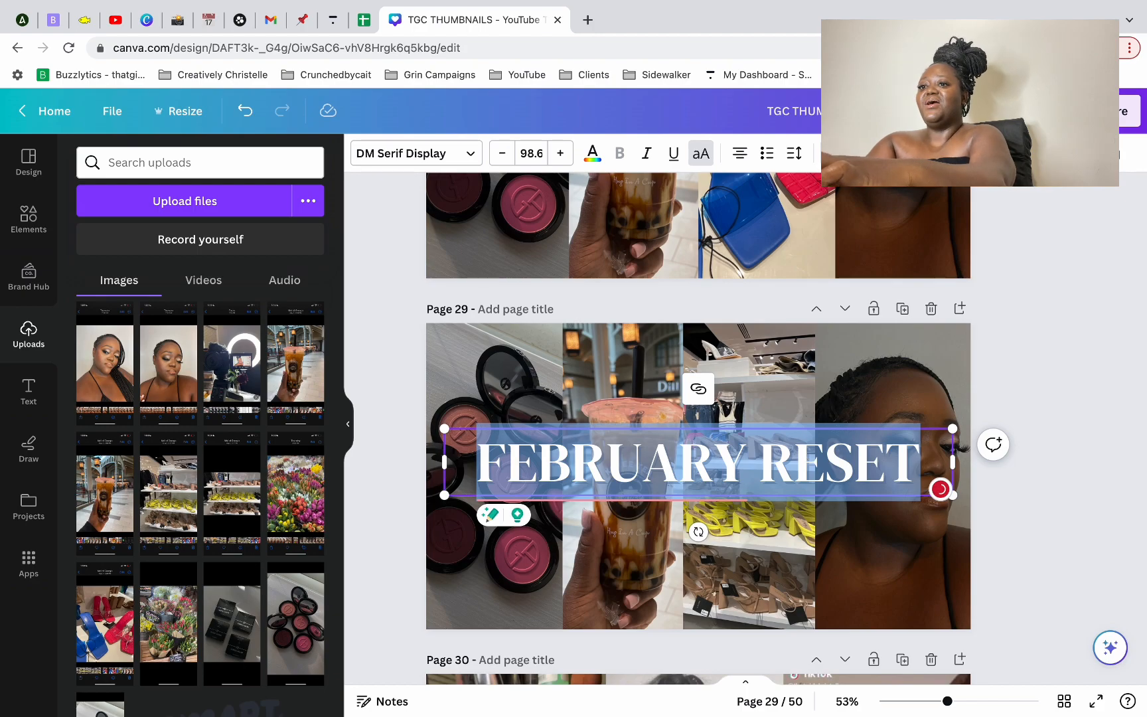
text(WEEK IN MY LIFE A)
key(ctrl+a)
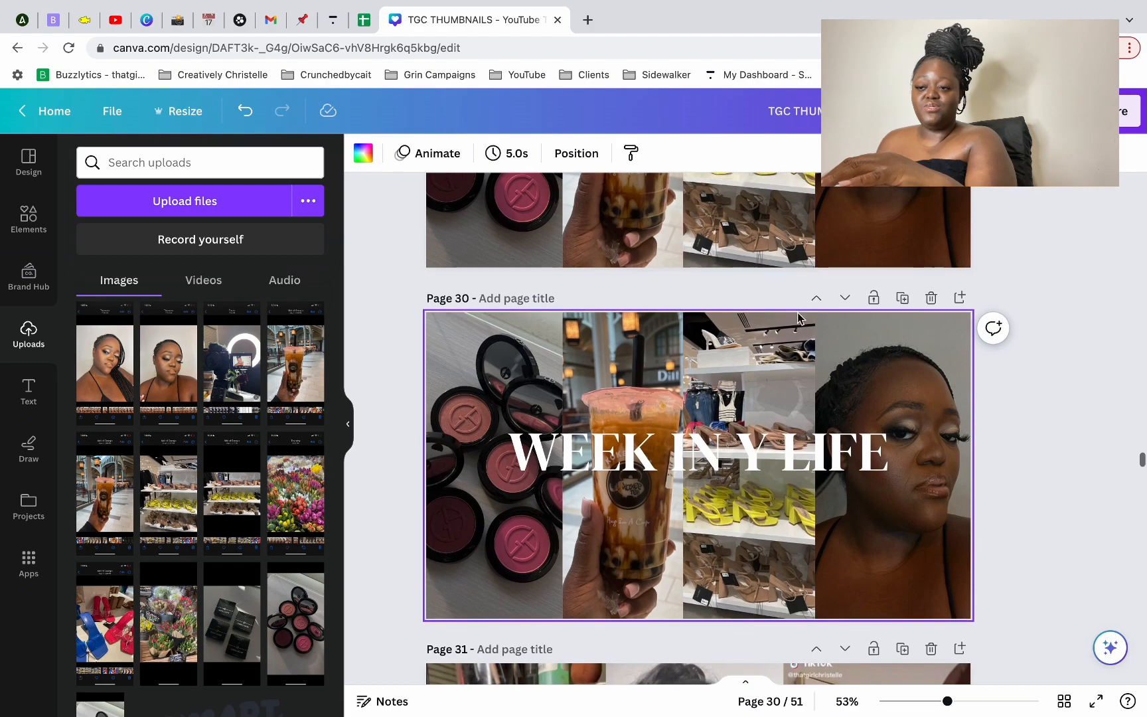
Step: Paste the dark brown rectangle onto page 30 and enlarge it past the page edges so it covers all four photos
click(784, 342)
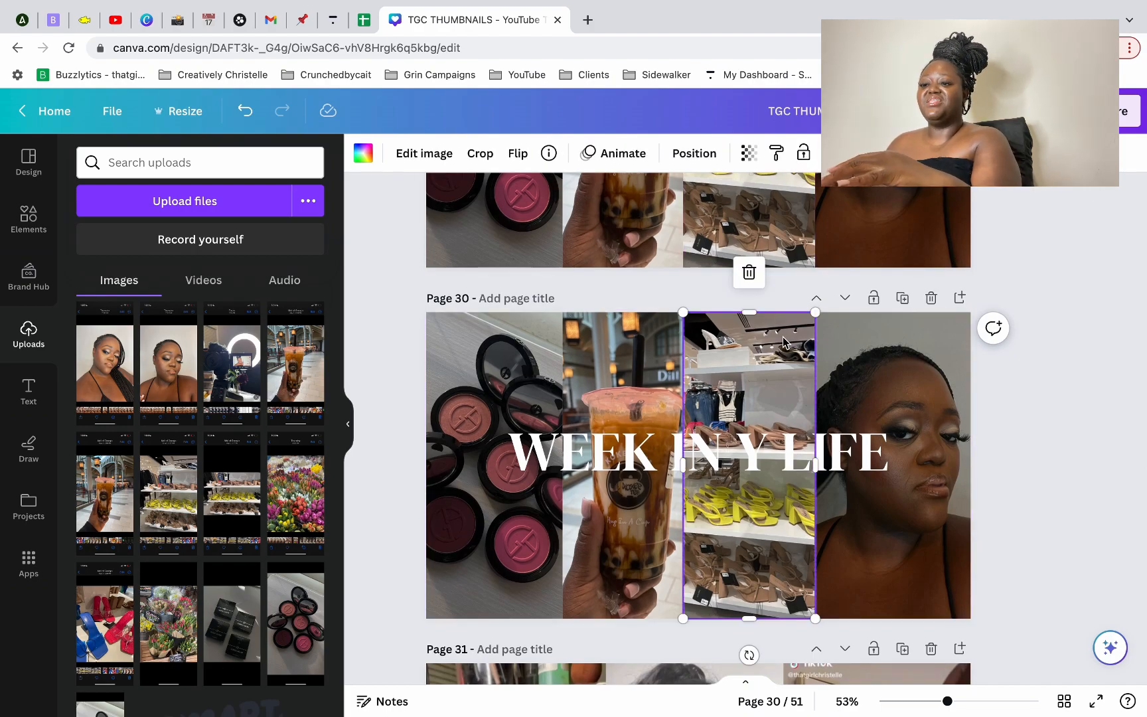
click(795, 446)
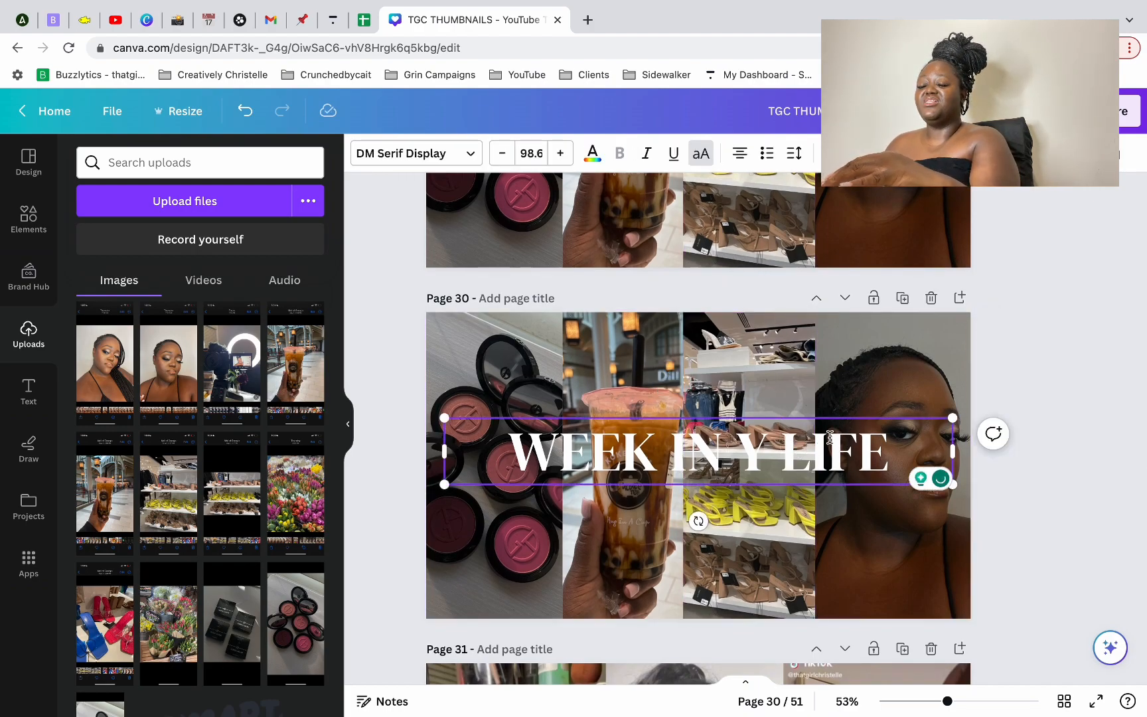
click(844, 410)
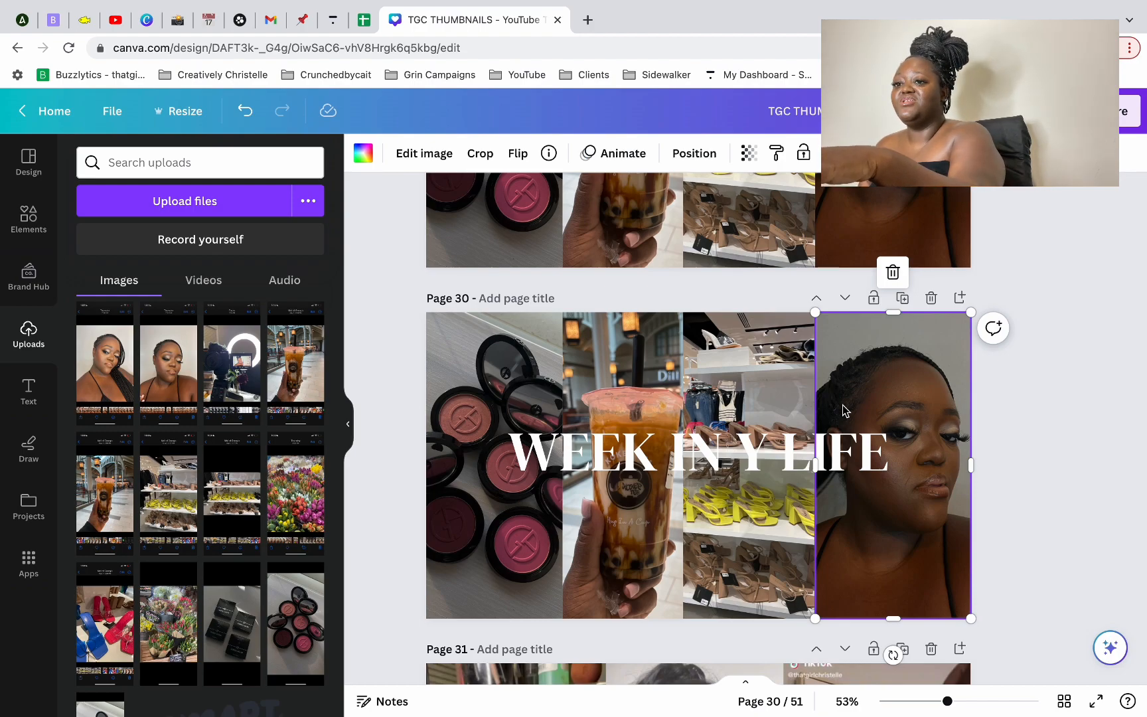
key(ctrl+v)
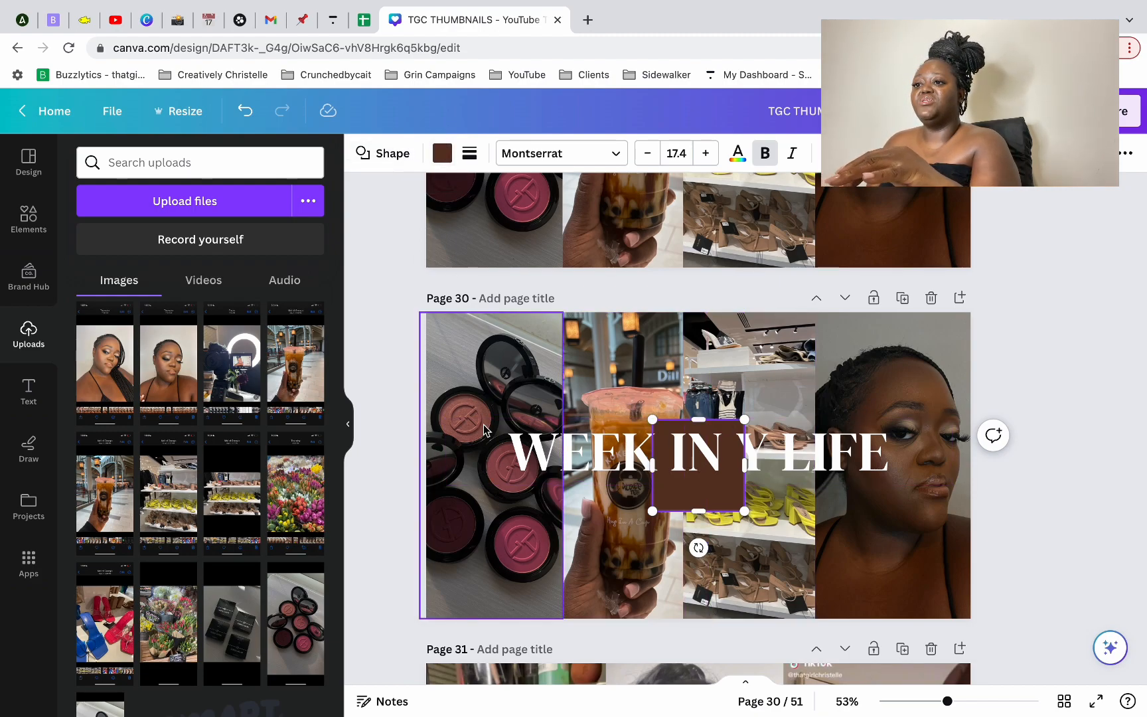
drag(654, 420, 411, 313)
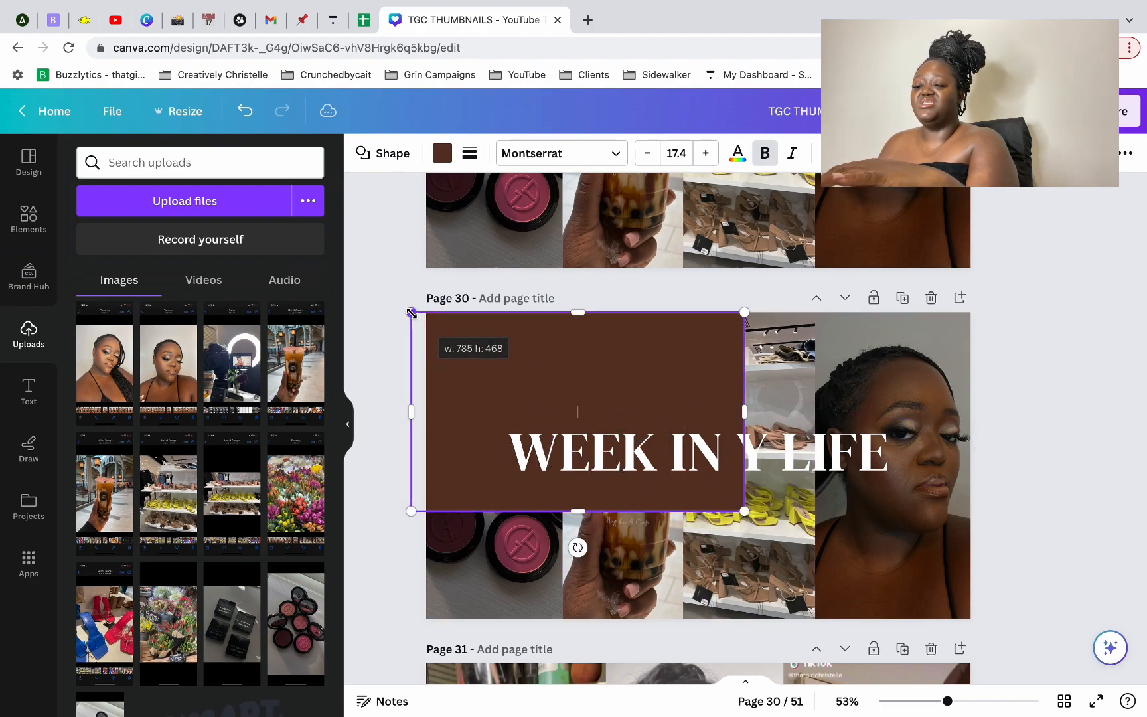
drag(744, 510, 995, 634)
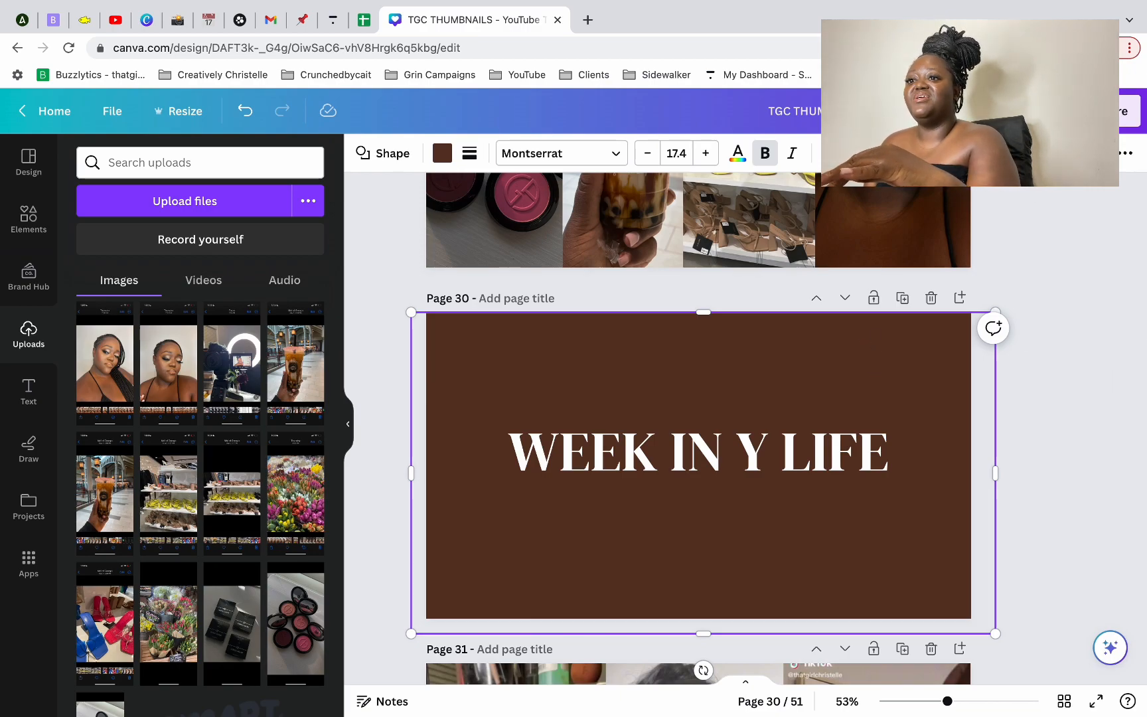
Step: Set the brown rectangle's transparency to 16 so it tints the photos on page 30
click(1010, 153)
drag(1031, 219, 964, 229)
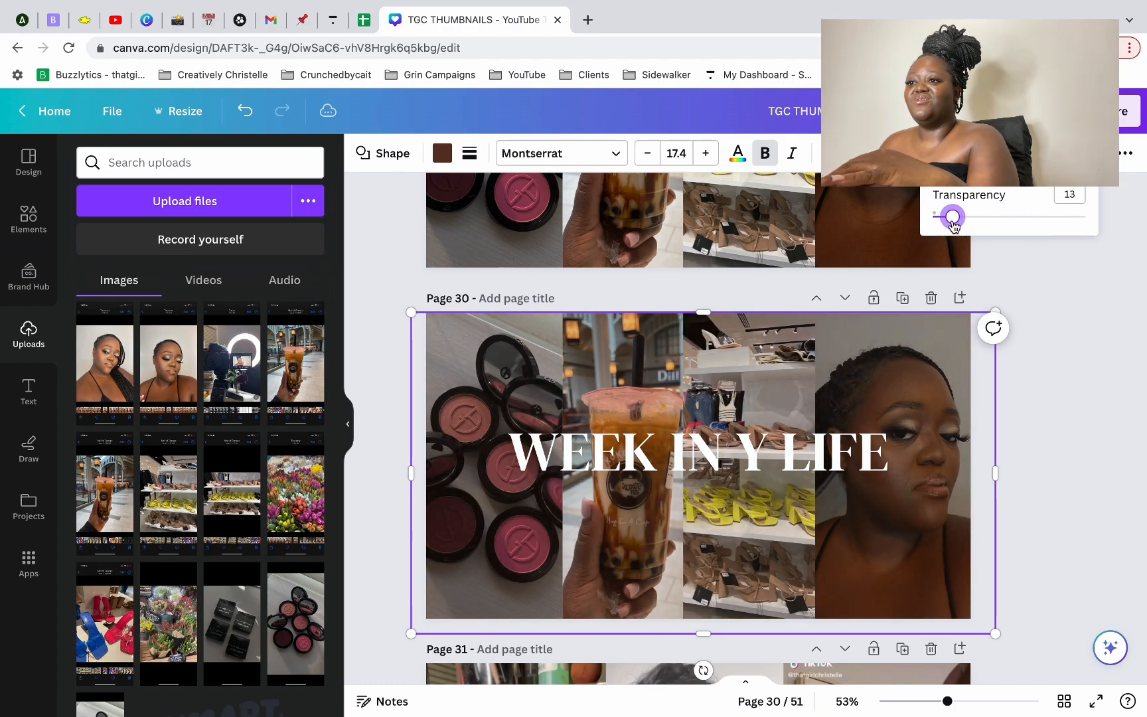
drag(955, 226, 959, 229)
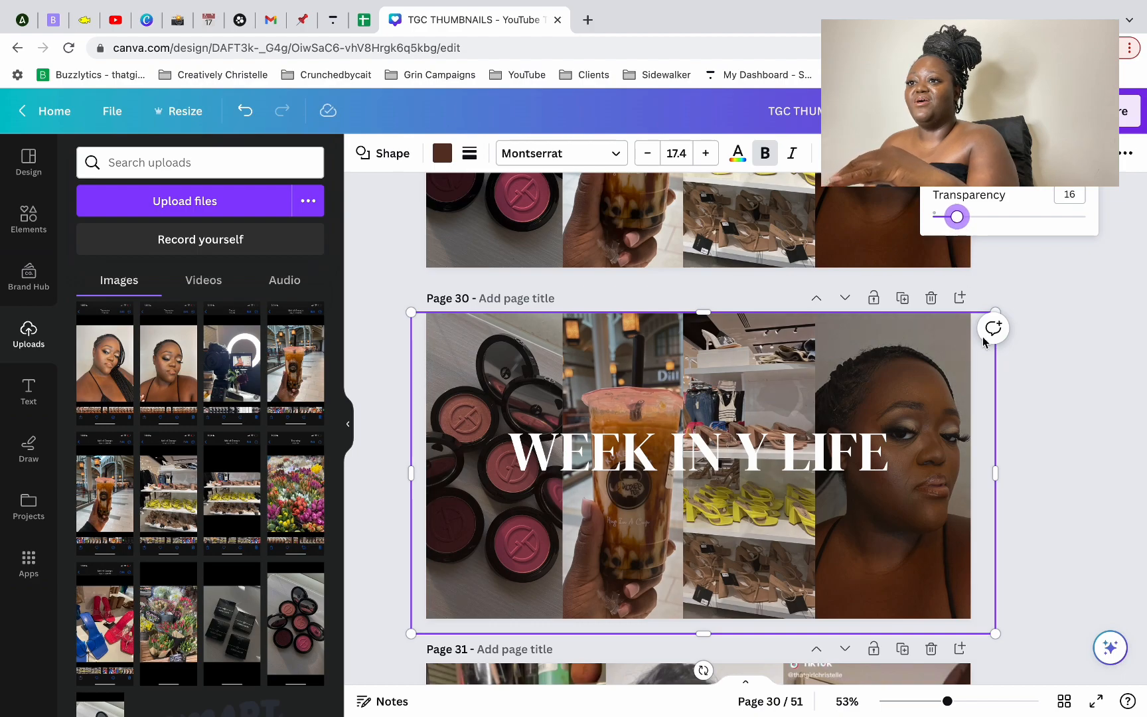
click(1043, 398)
scroll(1054, 398, up, 5)
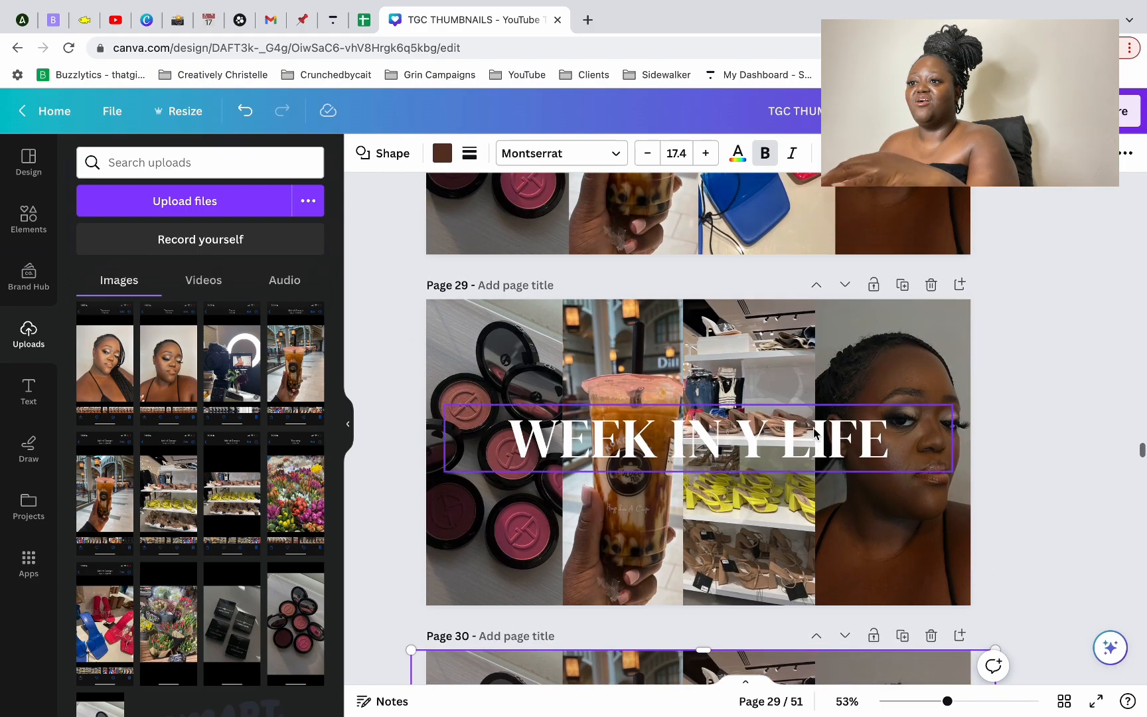
click(803, 431)
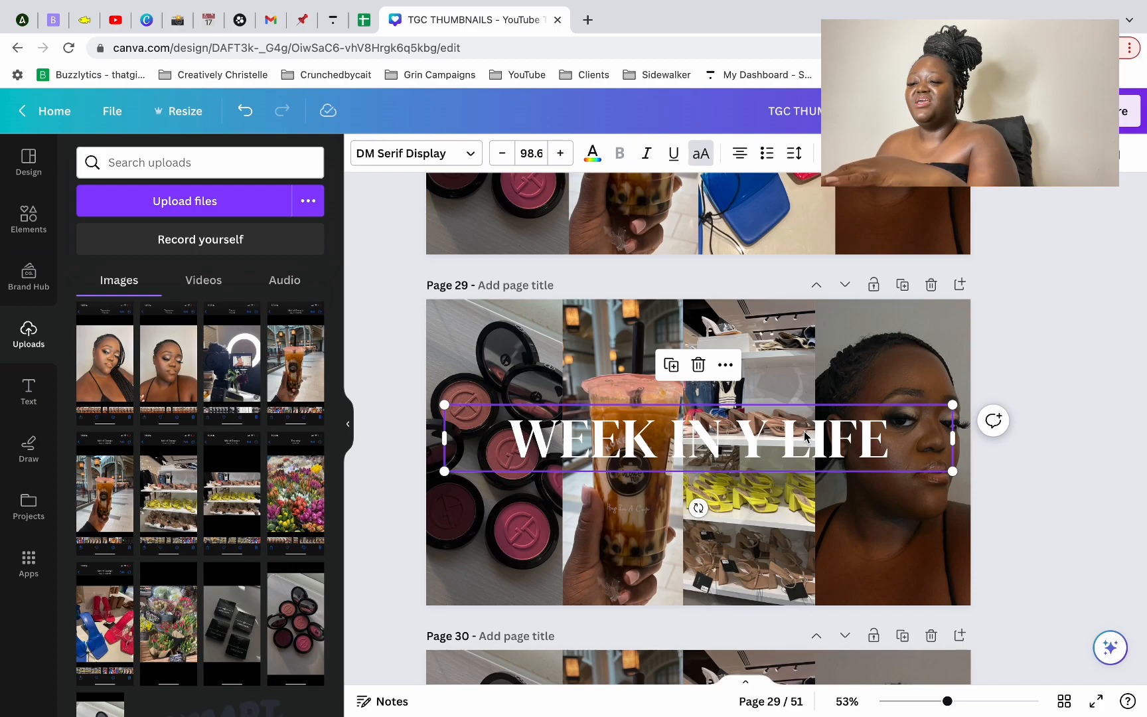
click(789, 398)
click(617, 392)
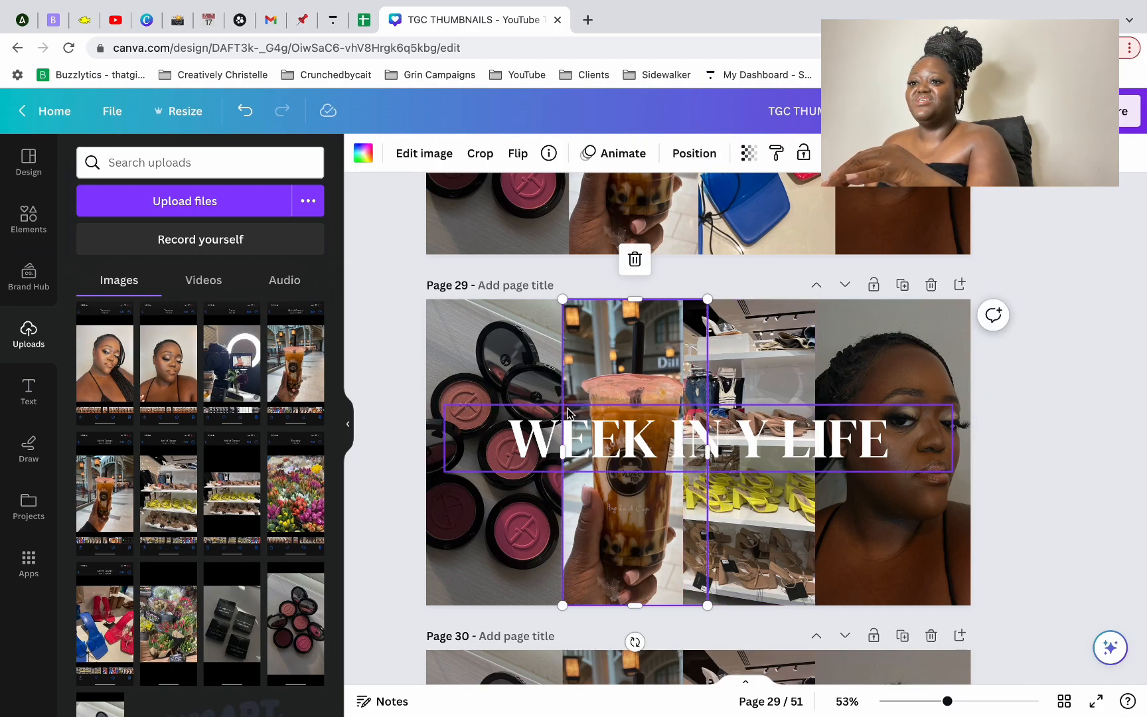
Step: Try setting the brown rectangle's transparency to 55 on page 30 to show a heavier tint over the photos
scroll(567, 424, down, 5)
click(784, 468)
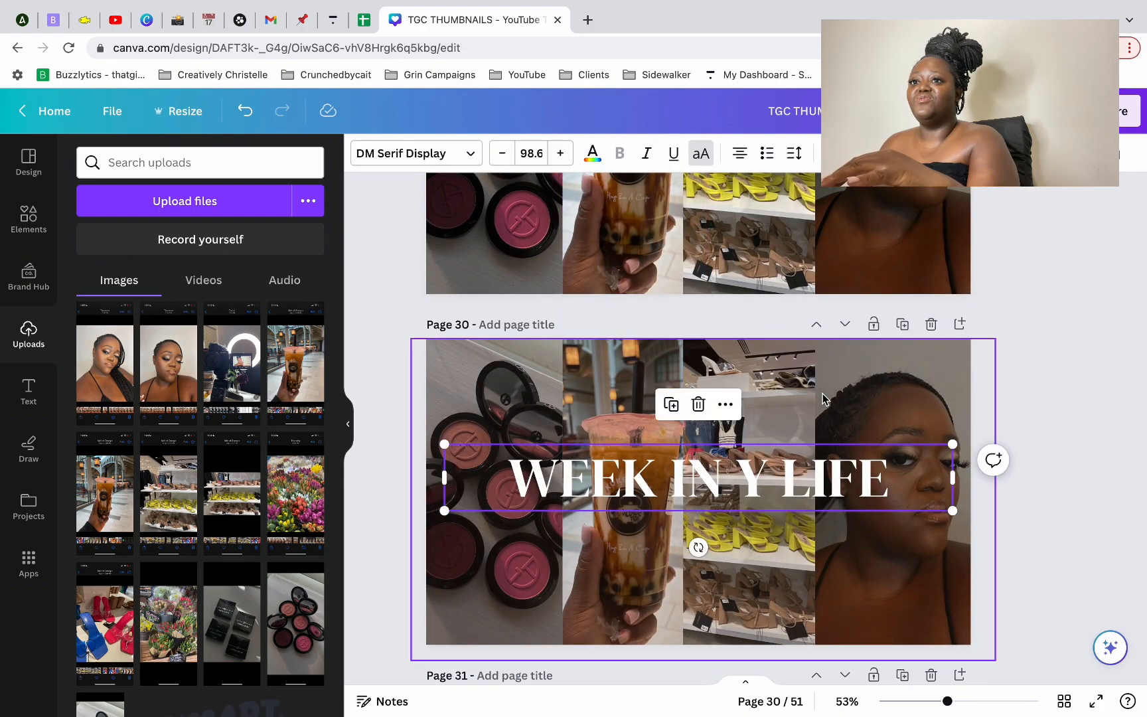
click(823, 398)
click(1086, 153)
drag(960, 217, 1015, 215)
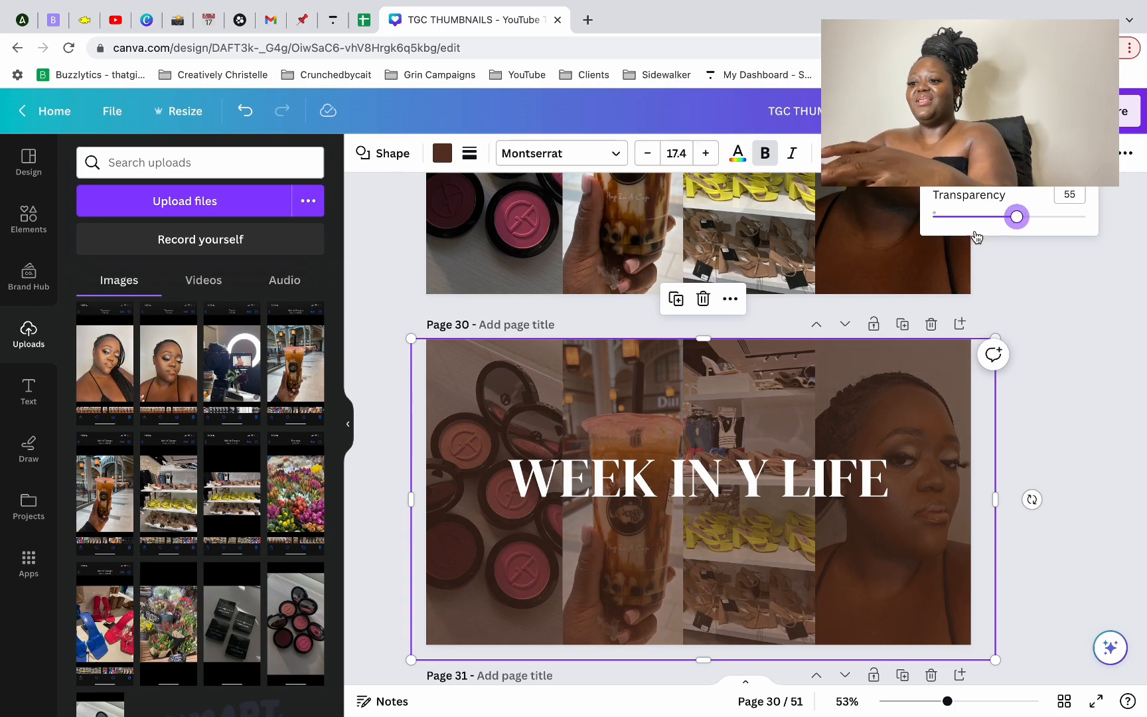
Step: Insert the missing "M" so the page 30 title reads "WEEK IN MY LIFE" and duplicate the page
click(757, 482)
text(M)
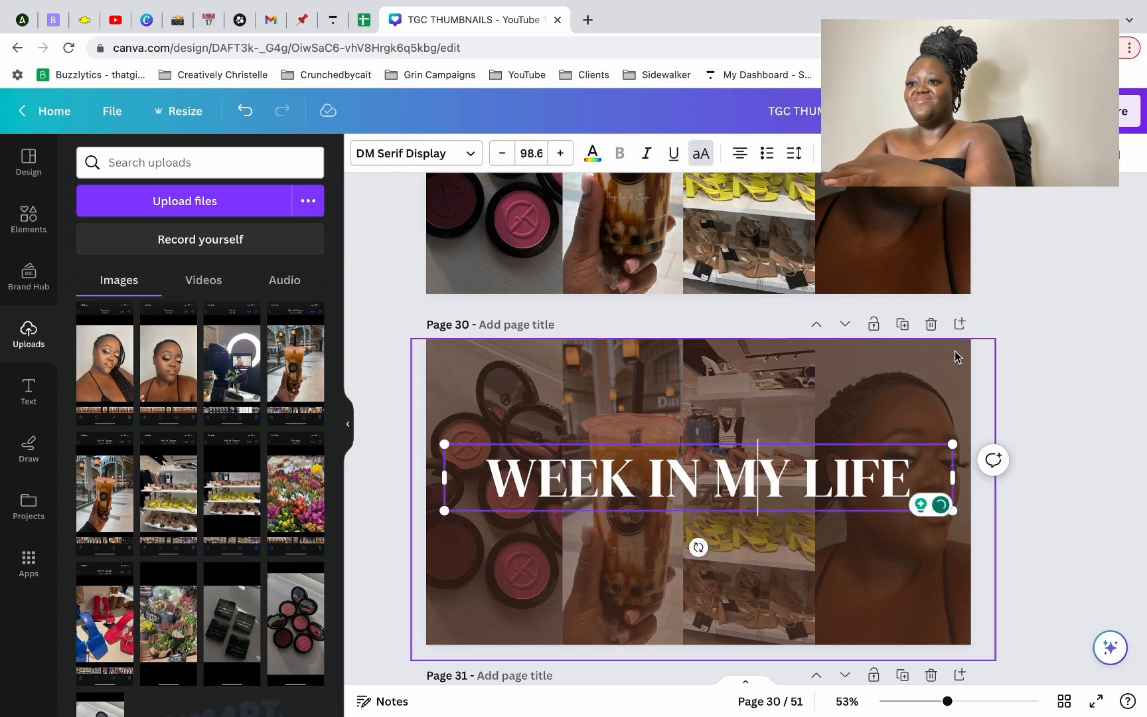
click(989, 351)
scroll(1003, 332, down, 2)
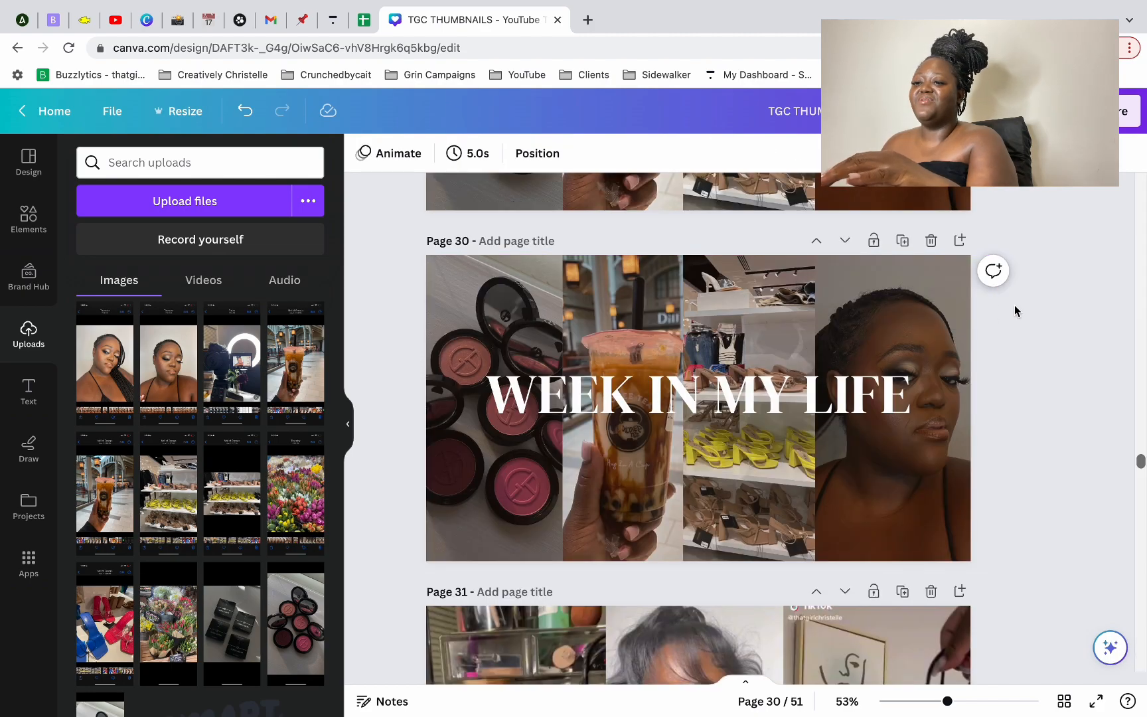
click(901, 241)
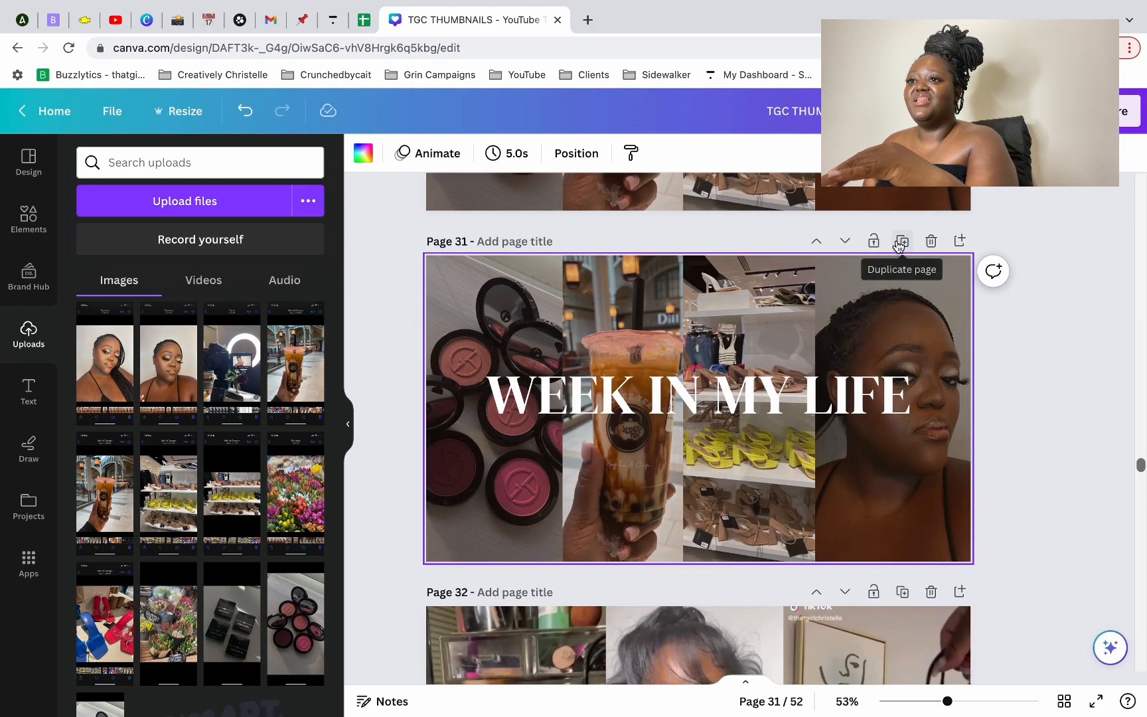
Step: Apply the Shadow effect in near-black to the "WEEK IN MY LIFE" title on page 31 and duplicate the page
click(845, 394)
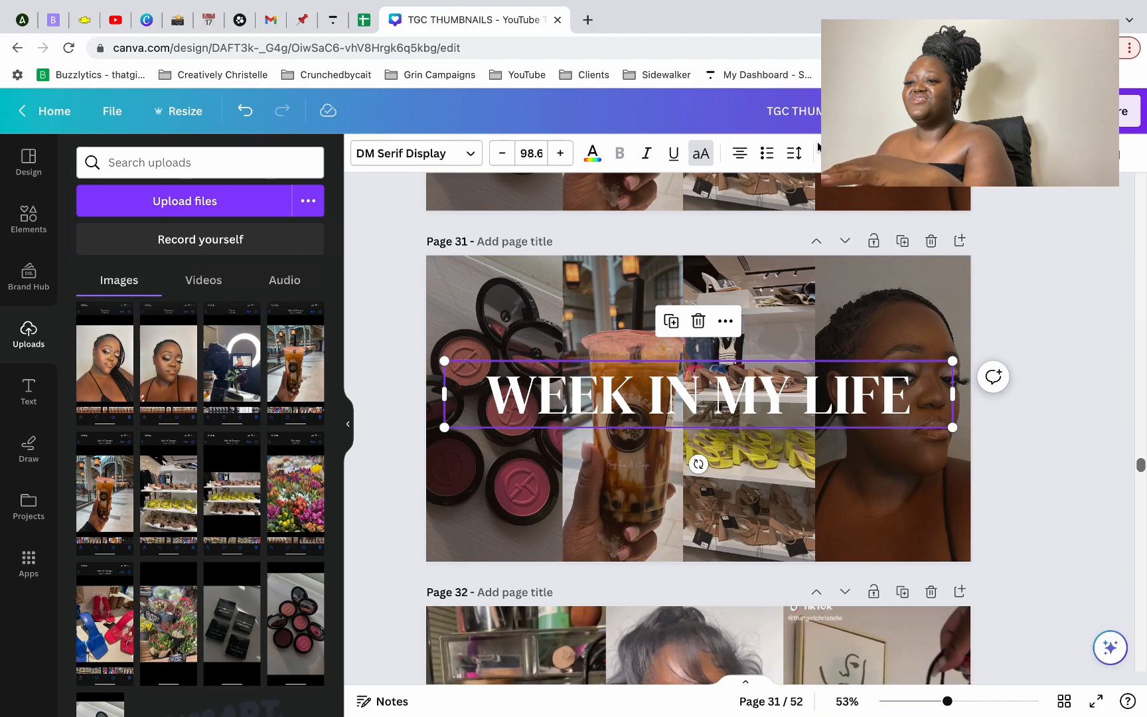
click(844, 154)
click(202, 266)
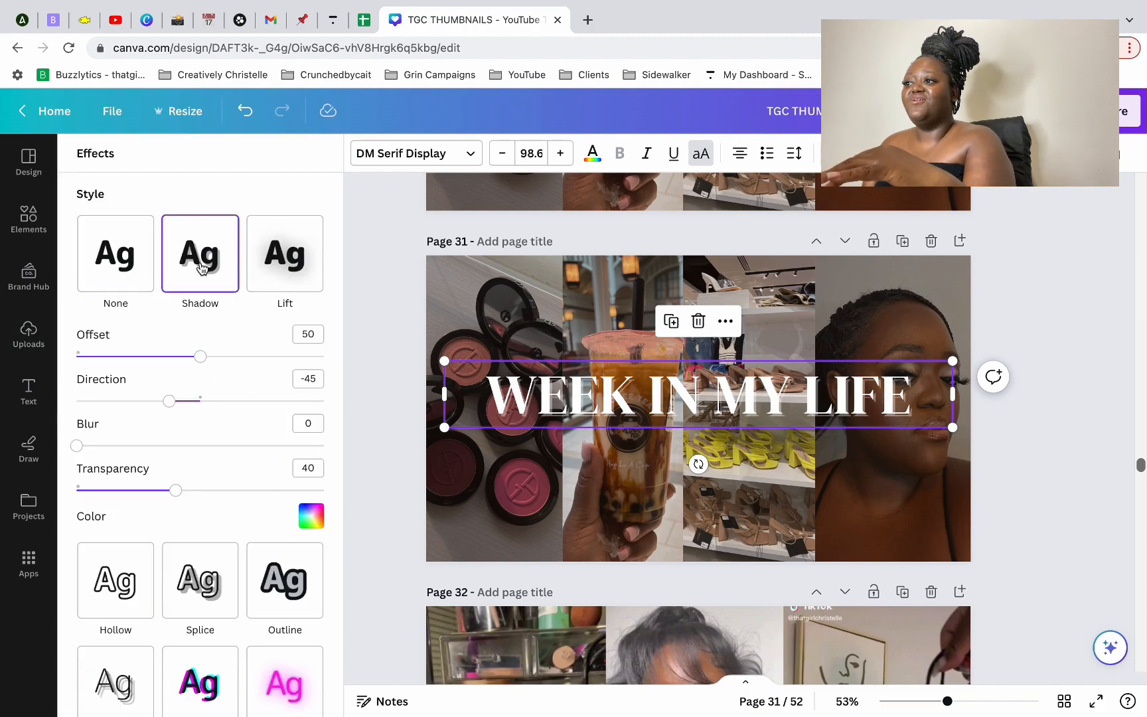
click(310, 515)
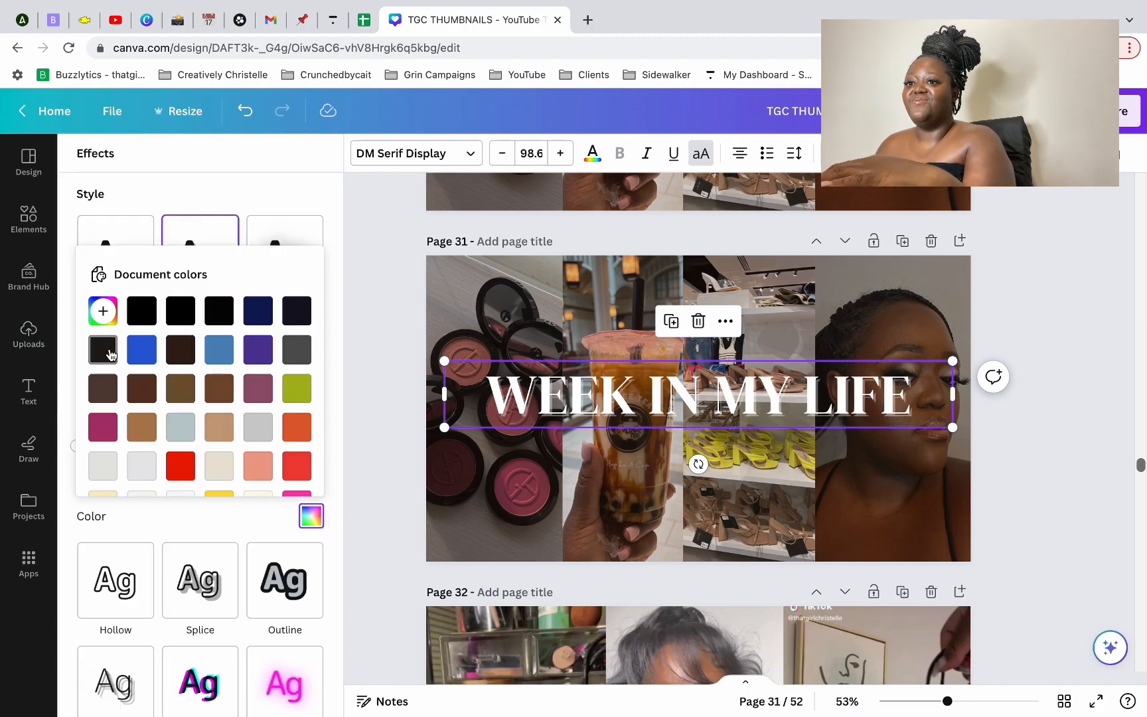
click(103, 350)
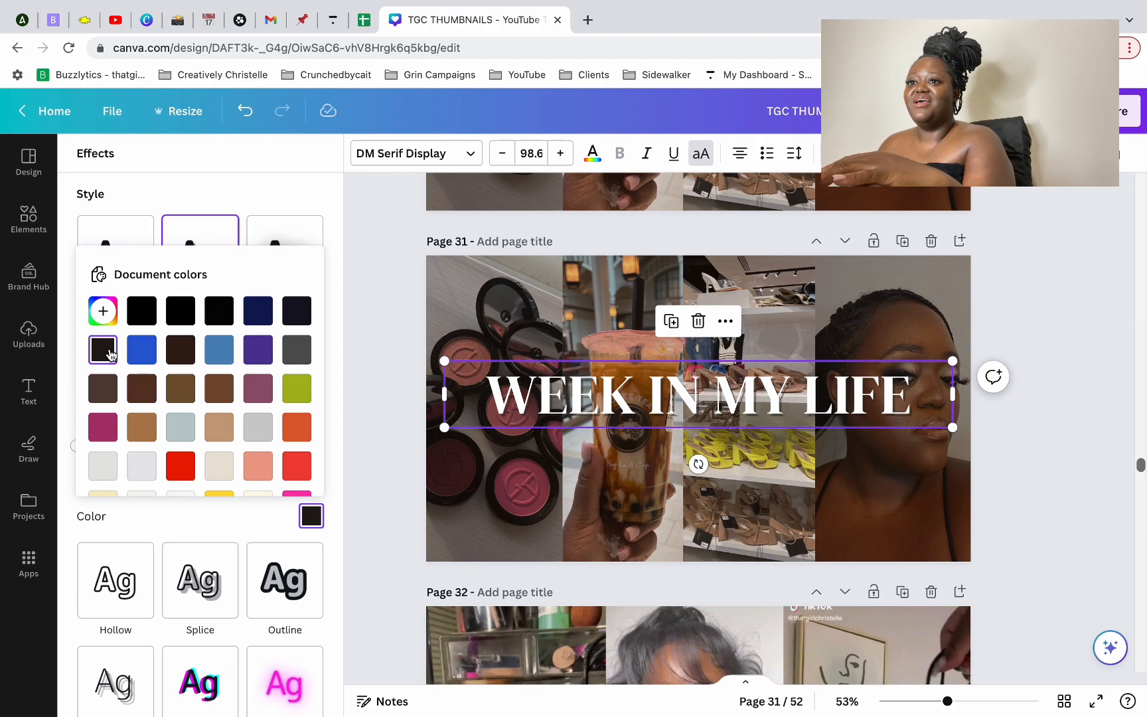
click(902, 241)
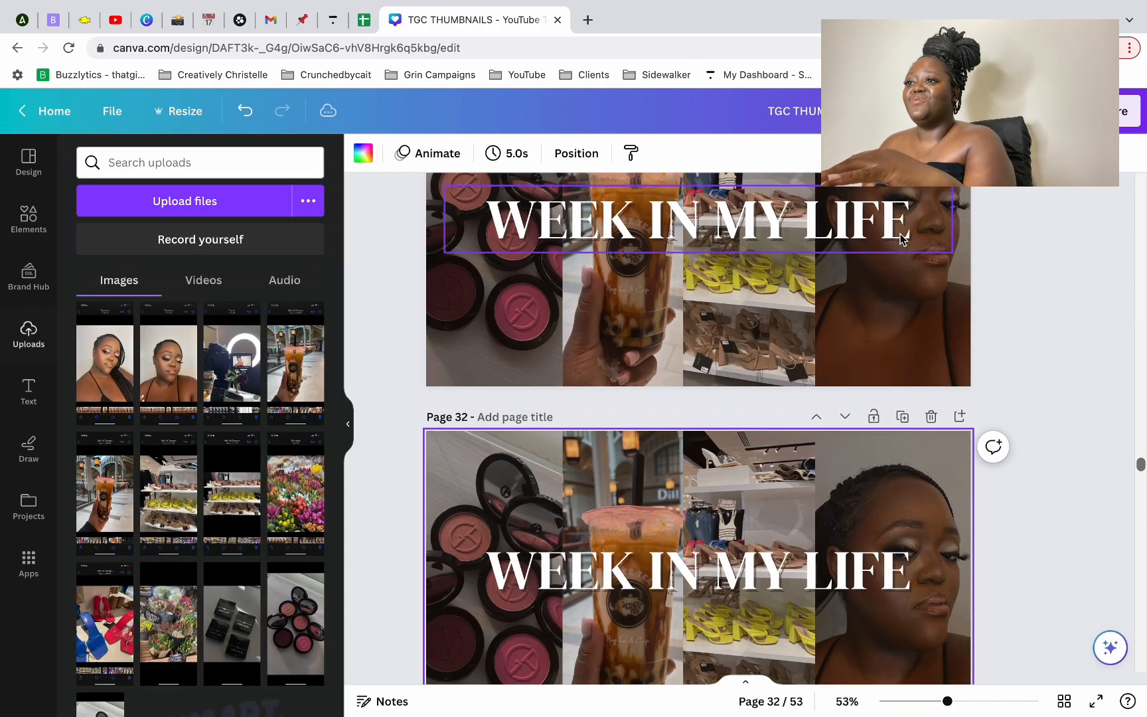
Step: Try the Outline text effect on the "WEEK IN MY LIFE" title on page 32
click(681, 422)
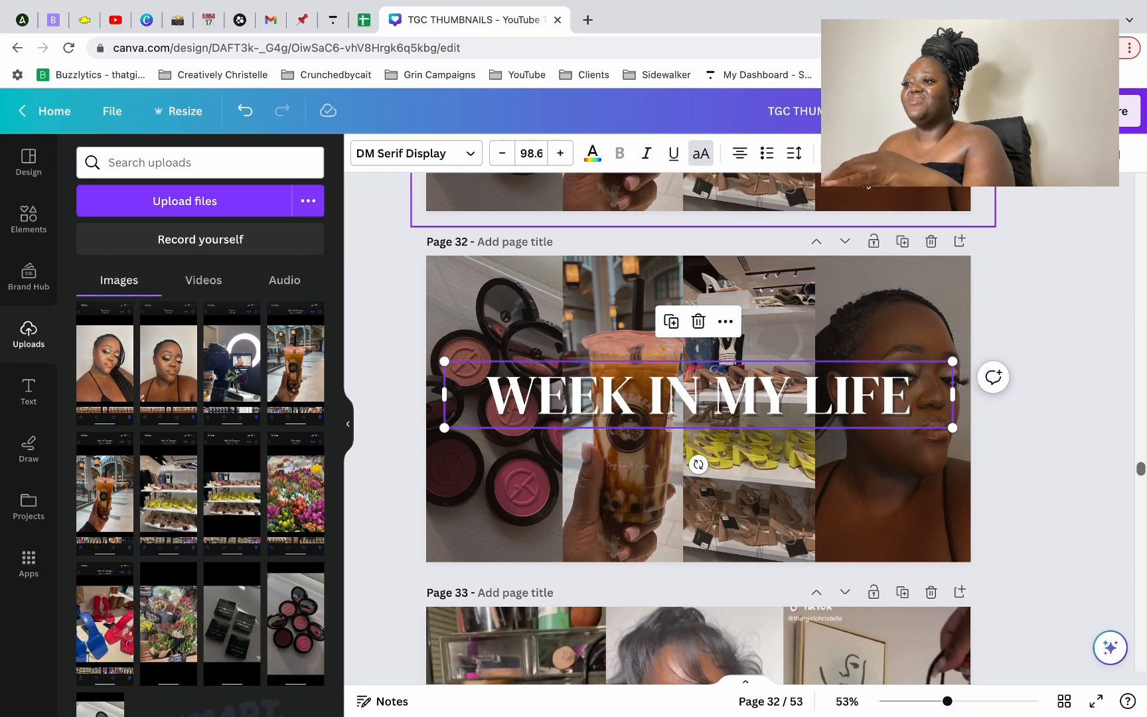
click(853, 153)
scroll(259, 498, down, 3)
click(202, 458)
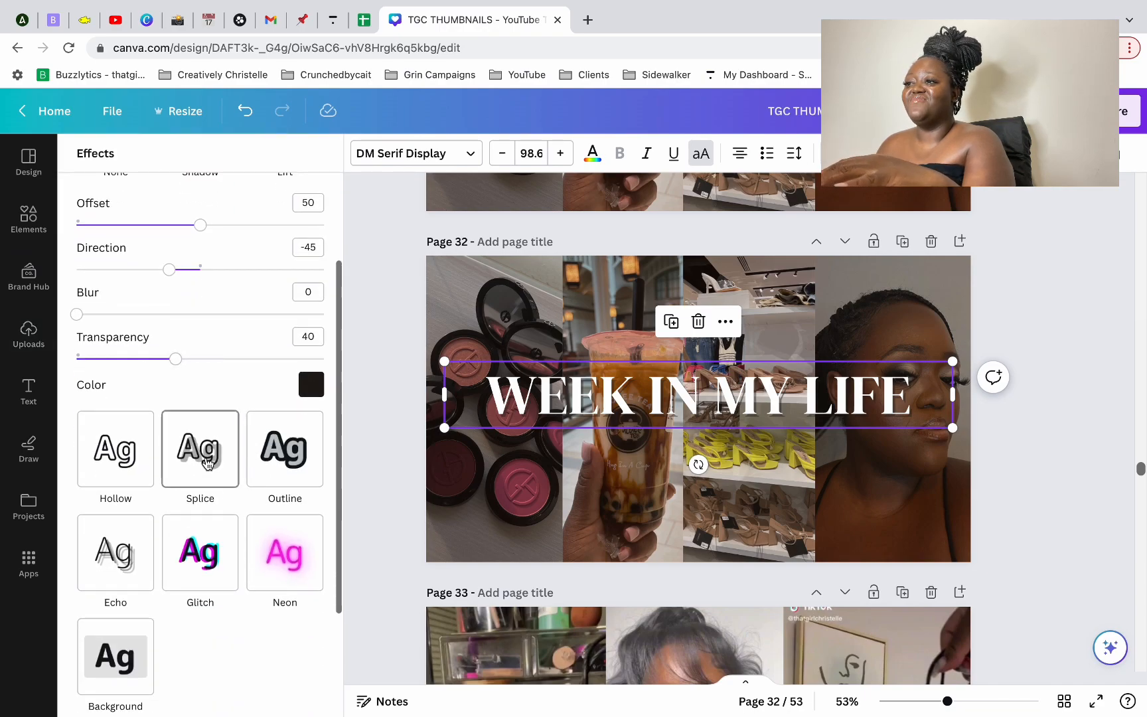
scroll(249, 292, up, 2)
click(248, 304)
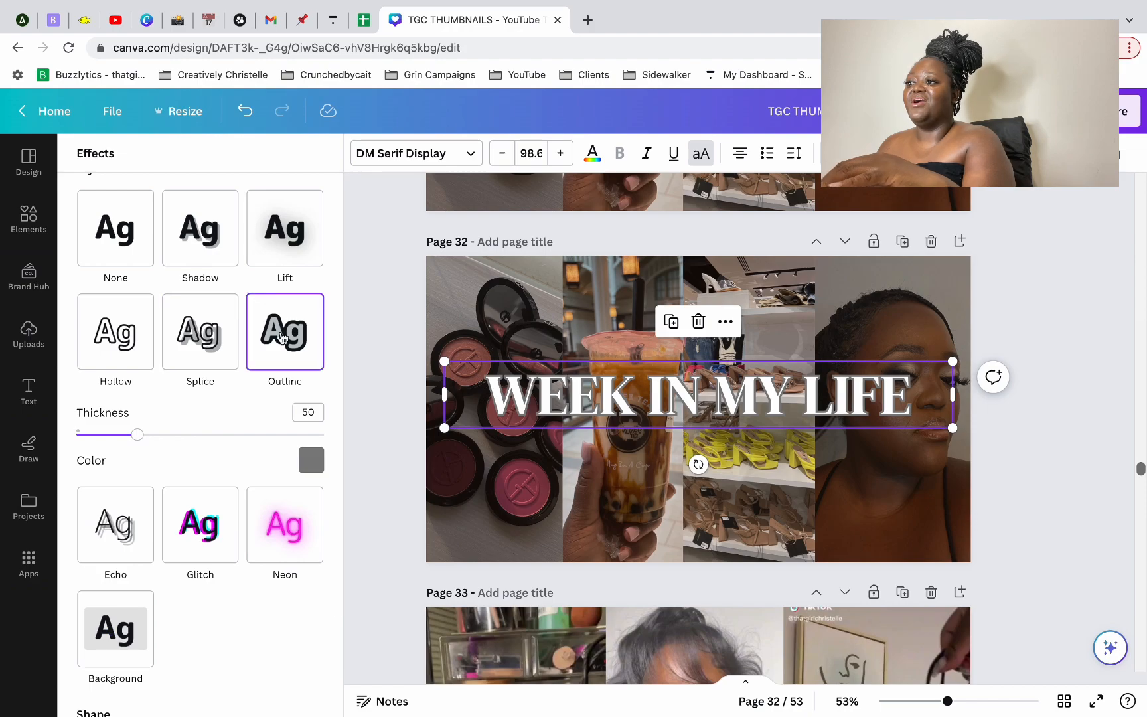
scroll(281, 366, down, 2)
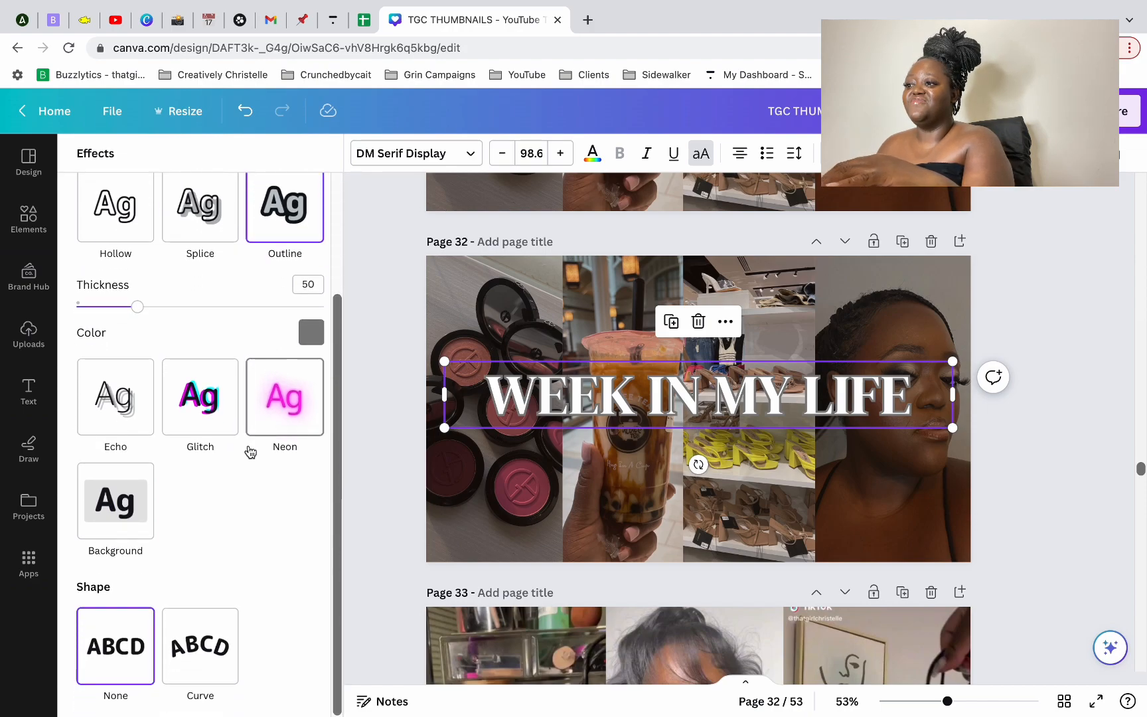
Step: Apply the Curve shape to the page 32 title and set its text effect style to None
click(202, 657)
scroll(206, 661, down, 1)
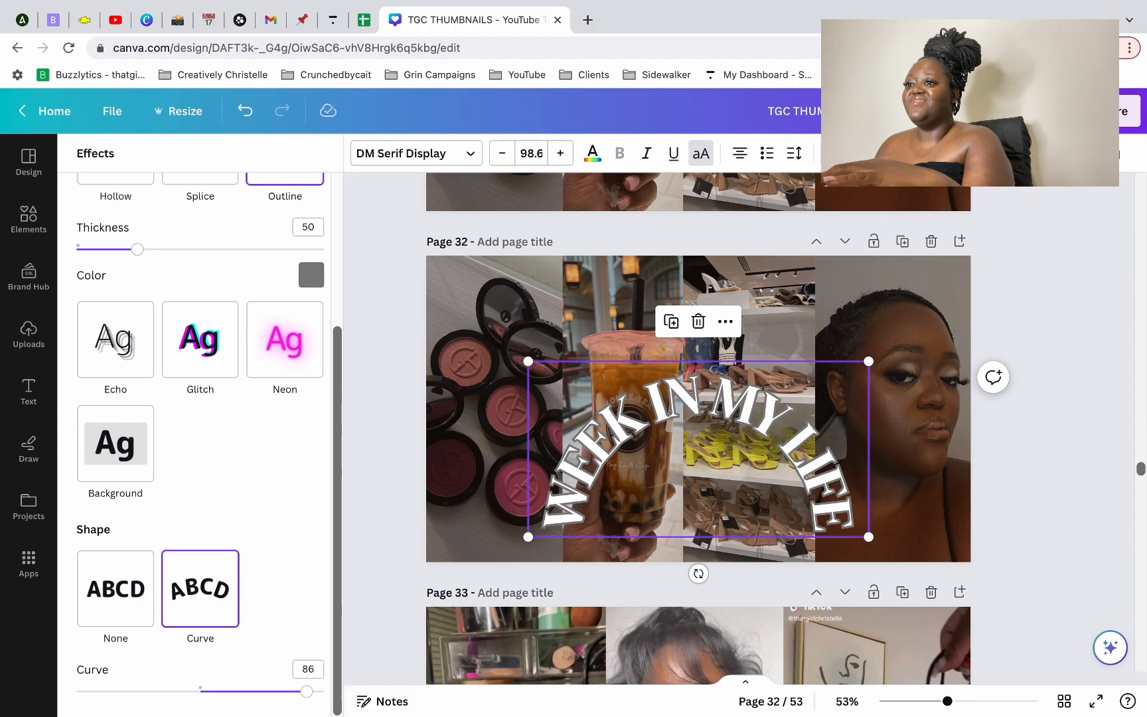
scroll(279, 398, up, 3)
click(116, 269)
scroll(168, 452, down, 2)
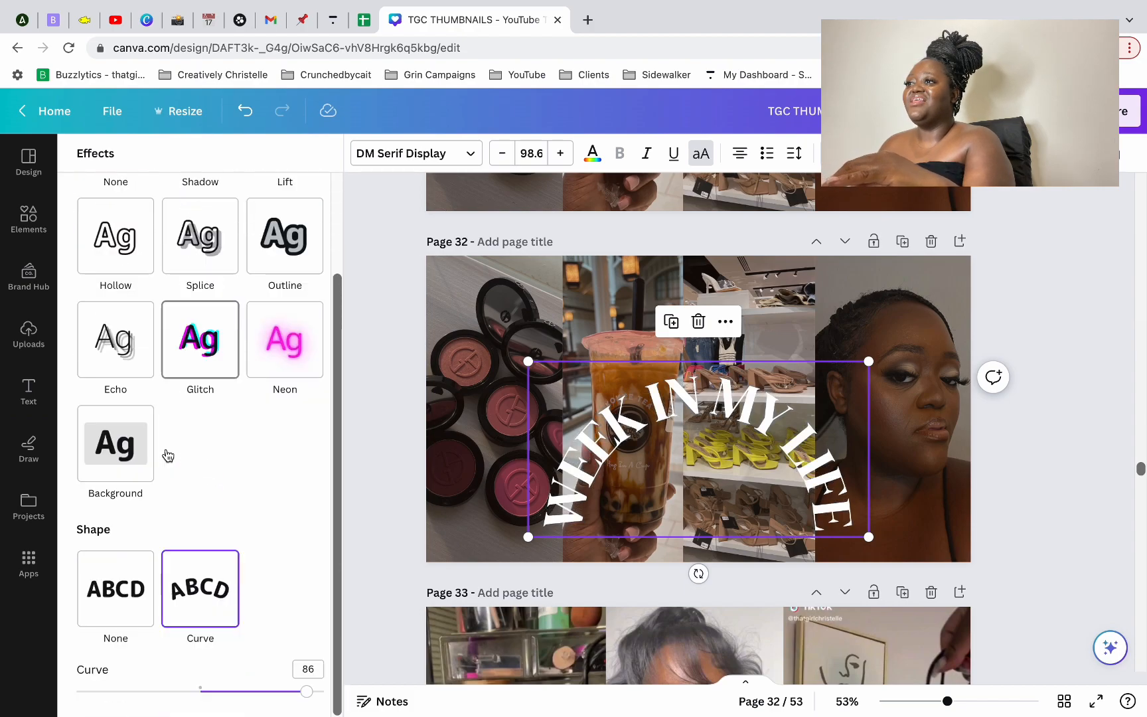
scroll(198, 251, up, 2)
Step: Give the curved title on page 32 a Shadow effect in a very dark navy document color
click(199, 262)
scroll(199, 279, down, 4)
click(311, 271)
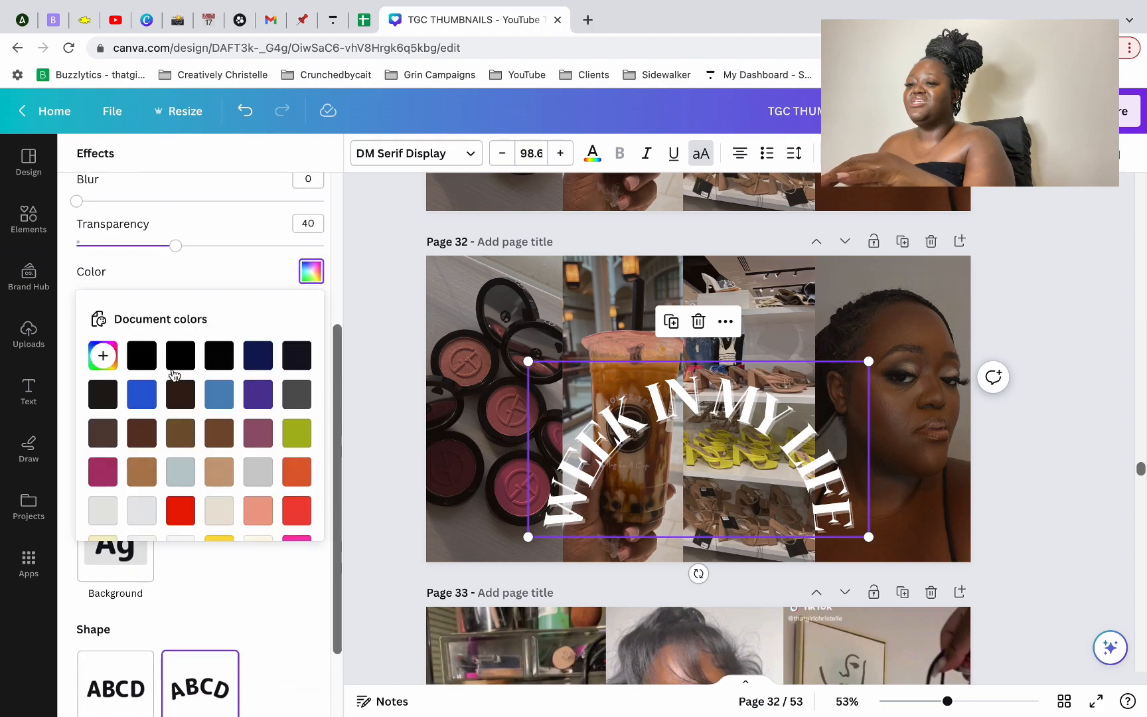
click(297, 356)
scroll(256, 372, down, 5)
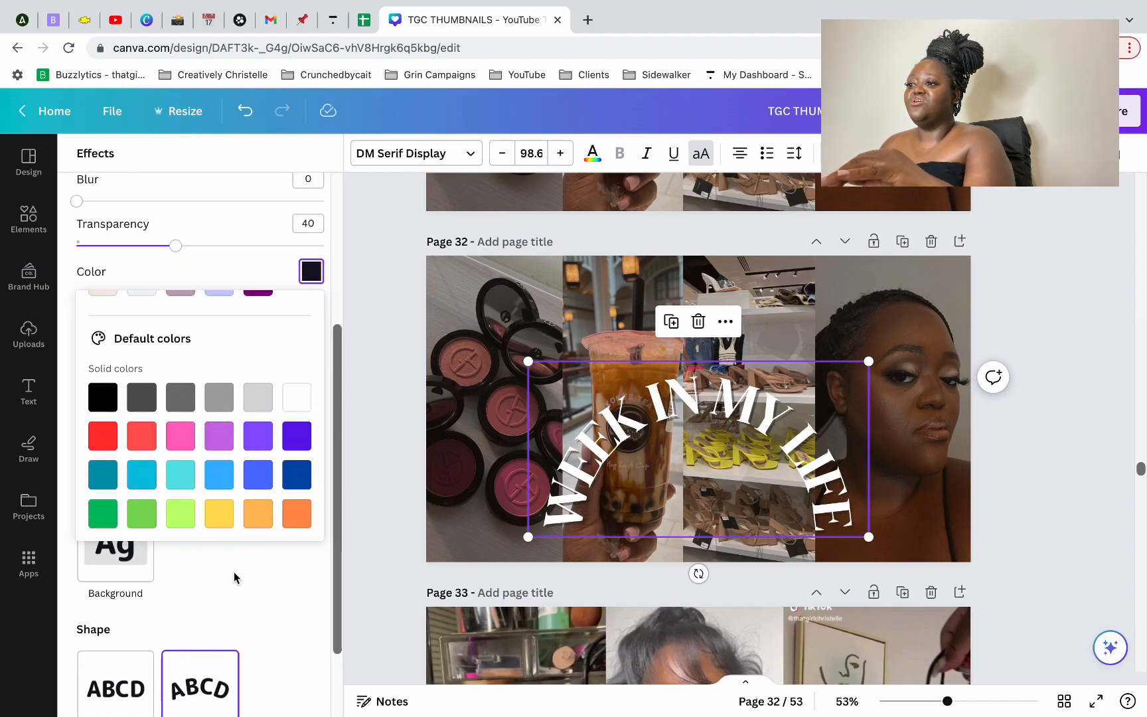
click(234, 631)
Step: Set the page 32 title's curve to 40 and move the title up near the page's upper edge
scroll(236, 636, down, 3)
drag(300, 692, 250, 692)
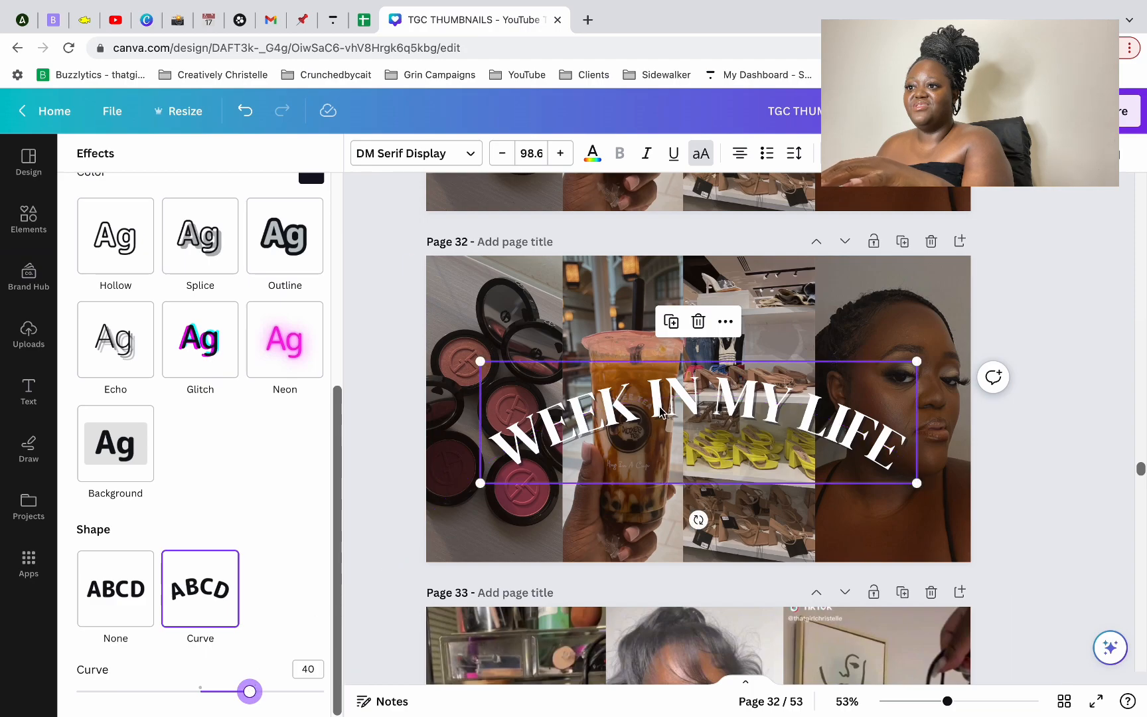
drag(696, 387, 697, 290)
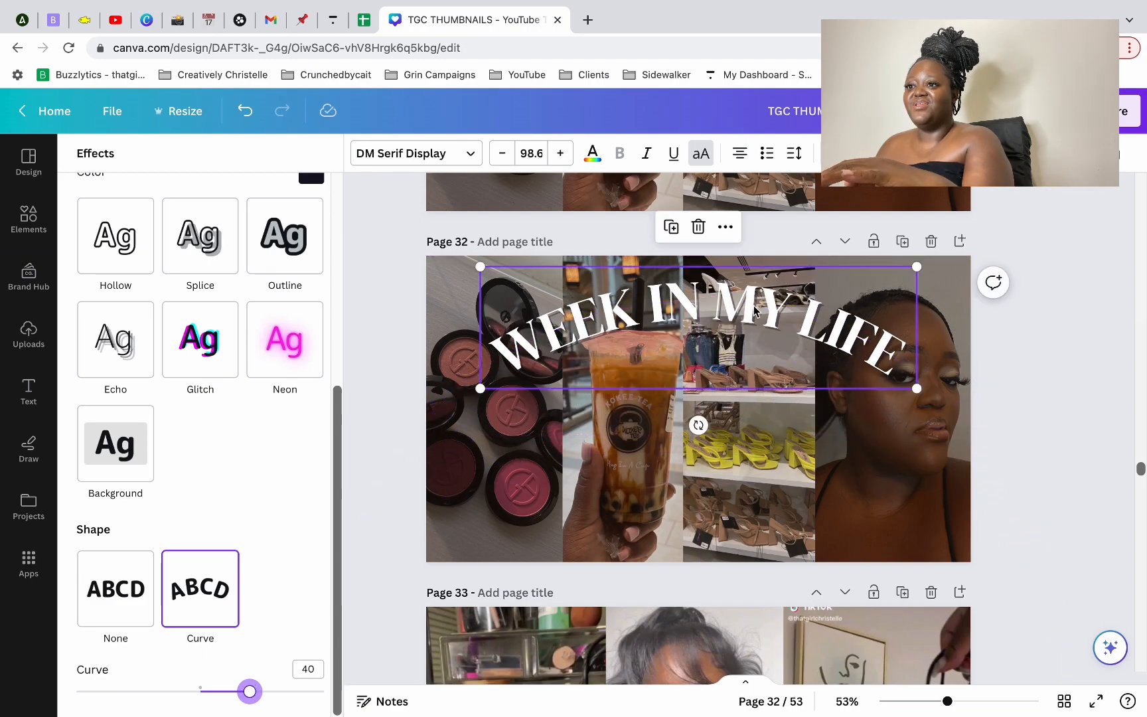
Step: Shrink the curved title to a font size of about 74.5 and center it horizontally on page 32
drag(918, 390, 813, 362)
drag(772, 323, 820, 322)
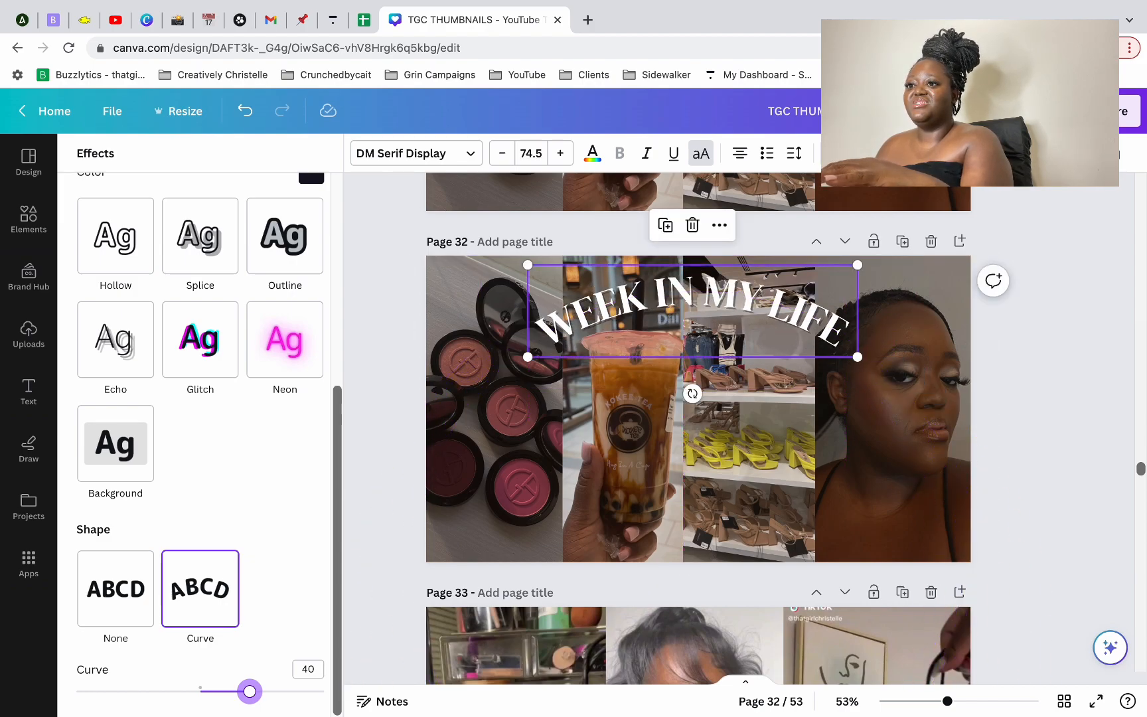
click(1076, 154)
click(239, 330)
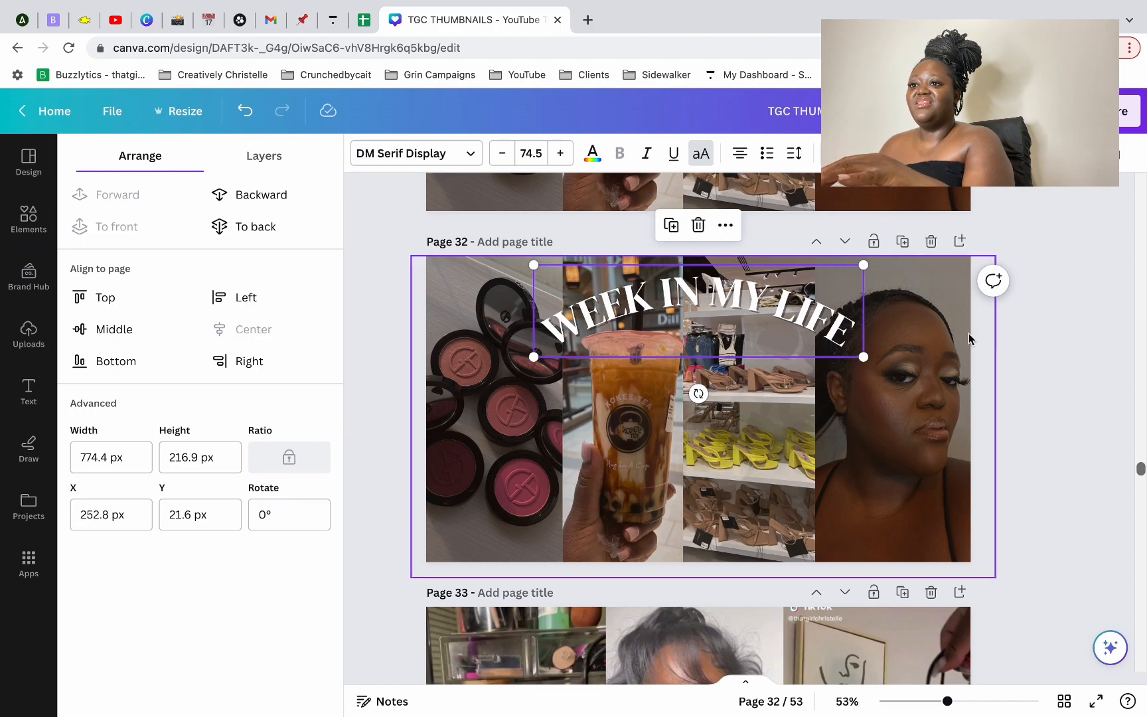
Step: Flatten the arc of the page 32 title by setting its curve to 19
click(966, 438)
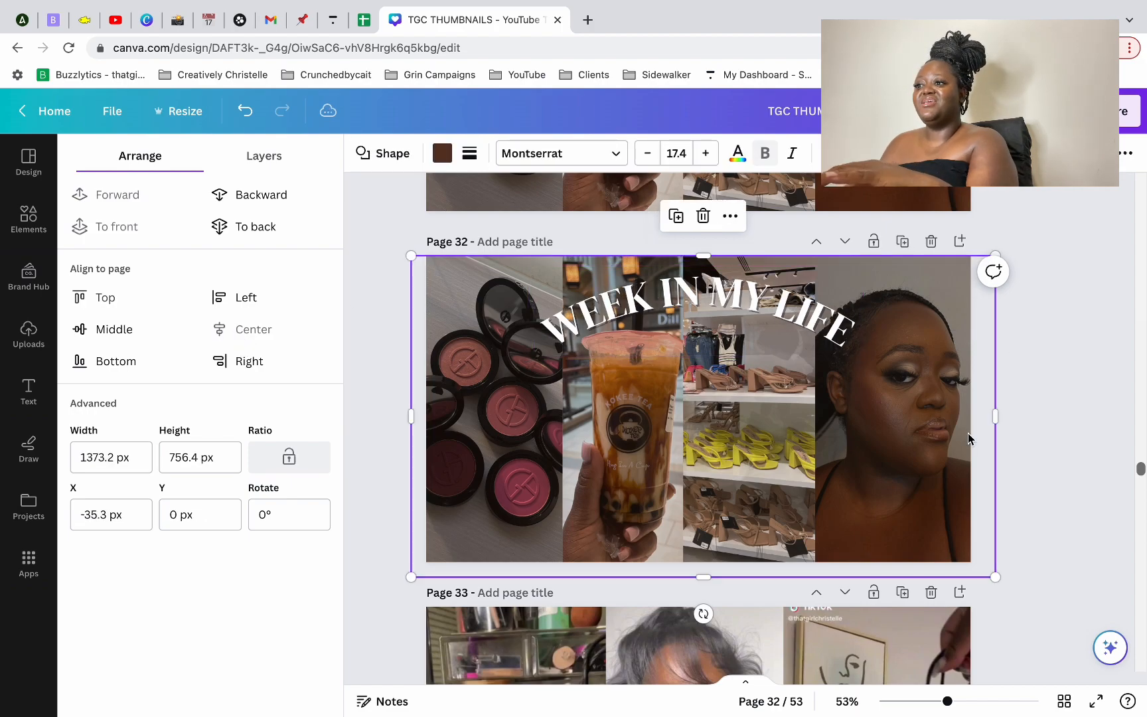
click(782, 320)
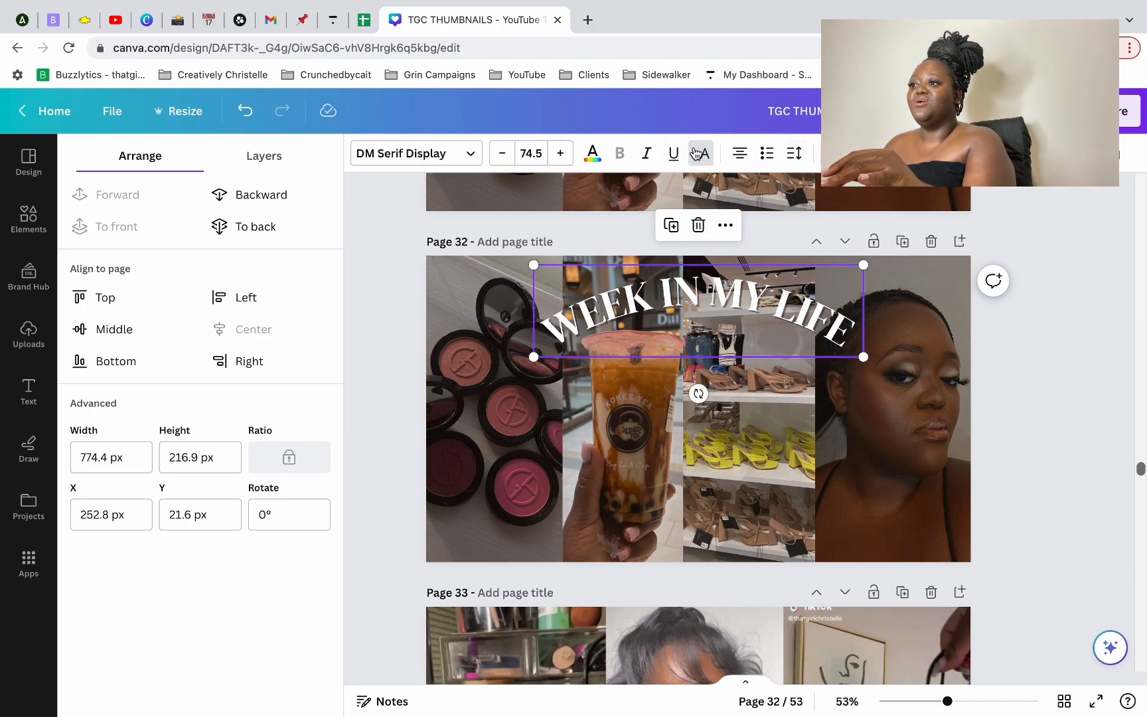
click(821, 159)
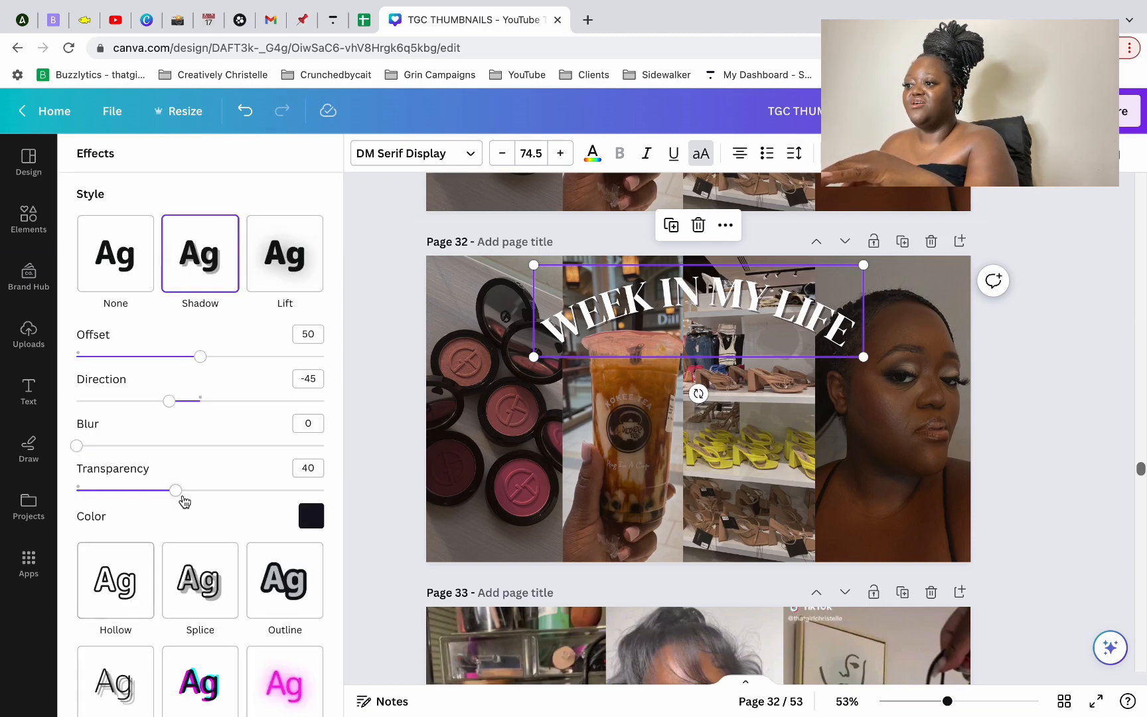
scroll(184, 501, down, 5)
click(251, 694)
drag(250, 694, 223, 694)
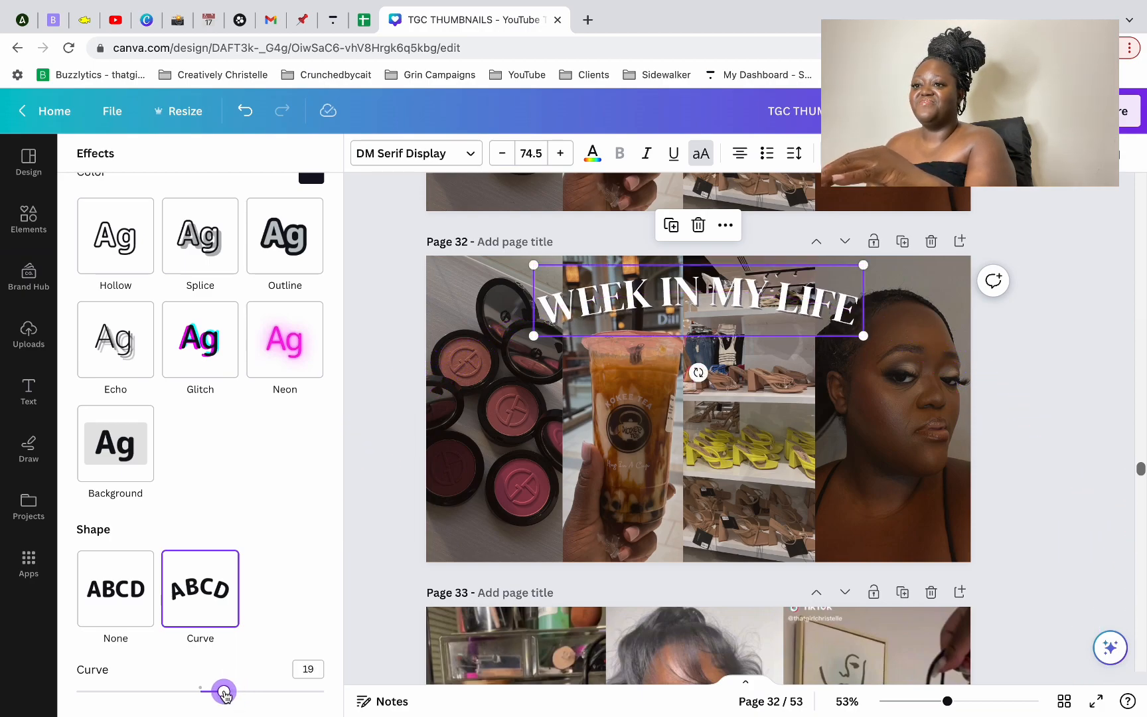
click(847, 423)
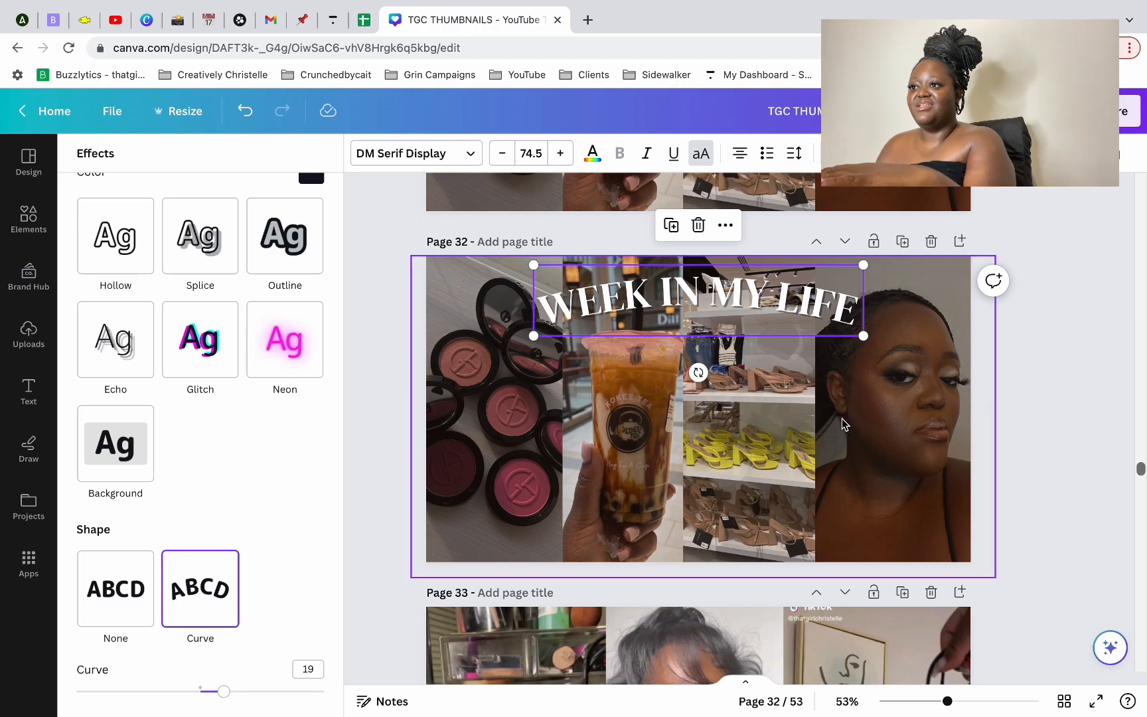
click(414, 233)
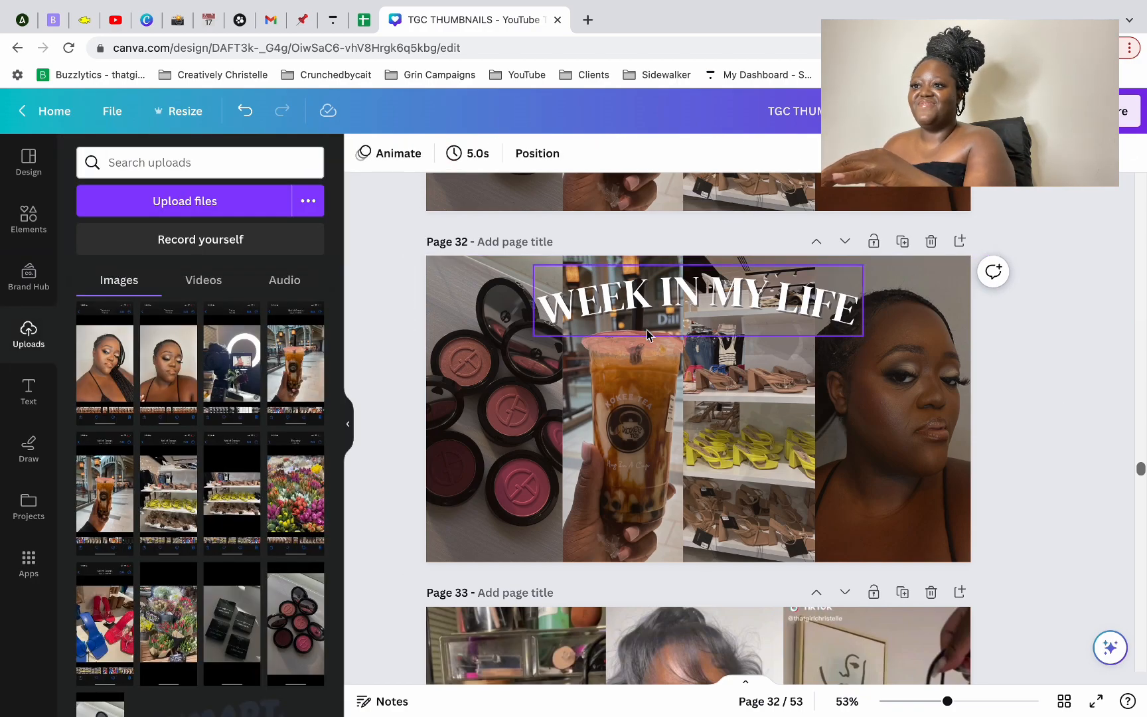
Step: Move the curved title slightly down to a Y position of about 37 px and check its horizontal centering
click(775, 317)
drag(776, 317, 775, 318)
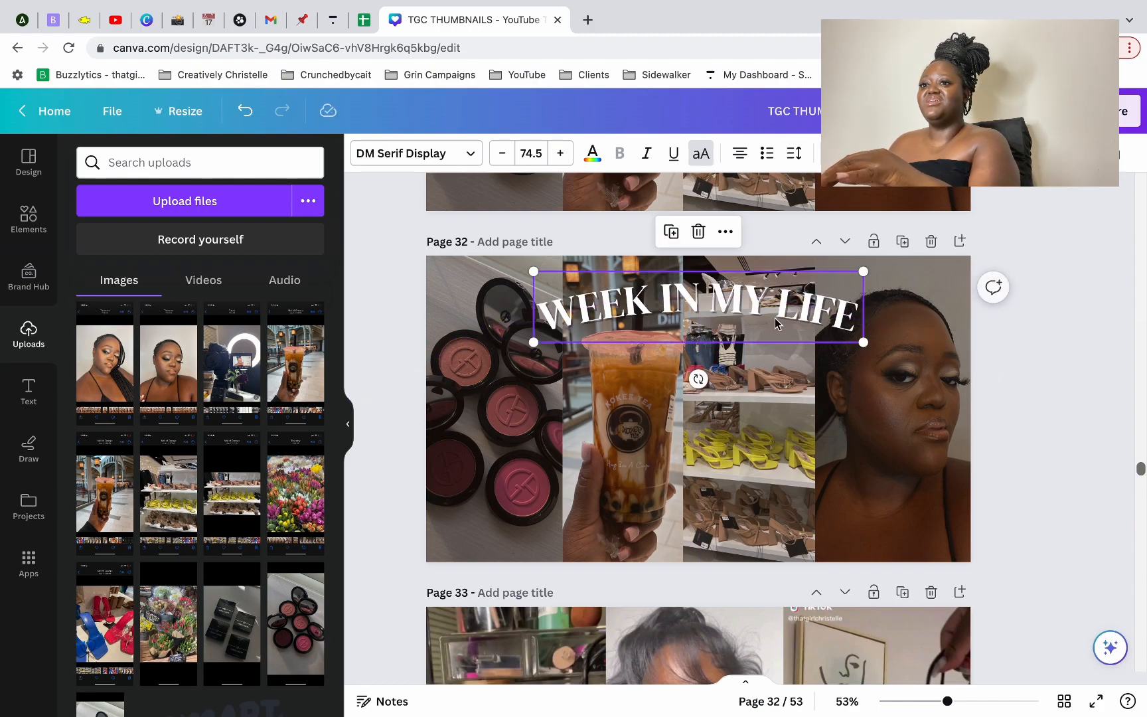
click(935, 276)
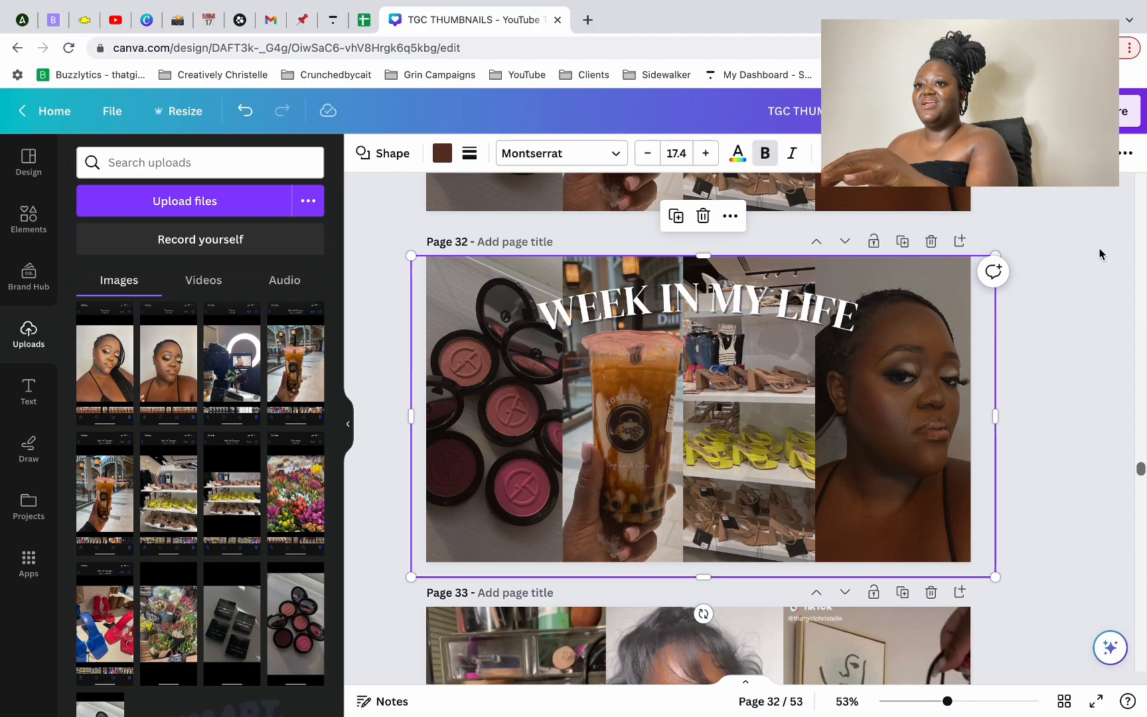
click(834, 316)
click(946, 158)
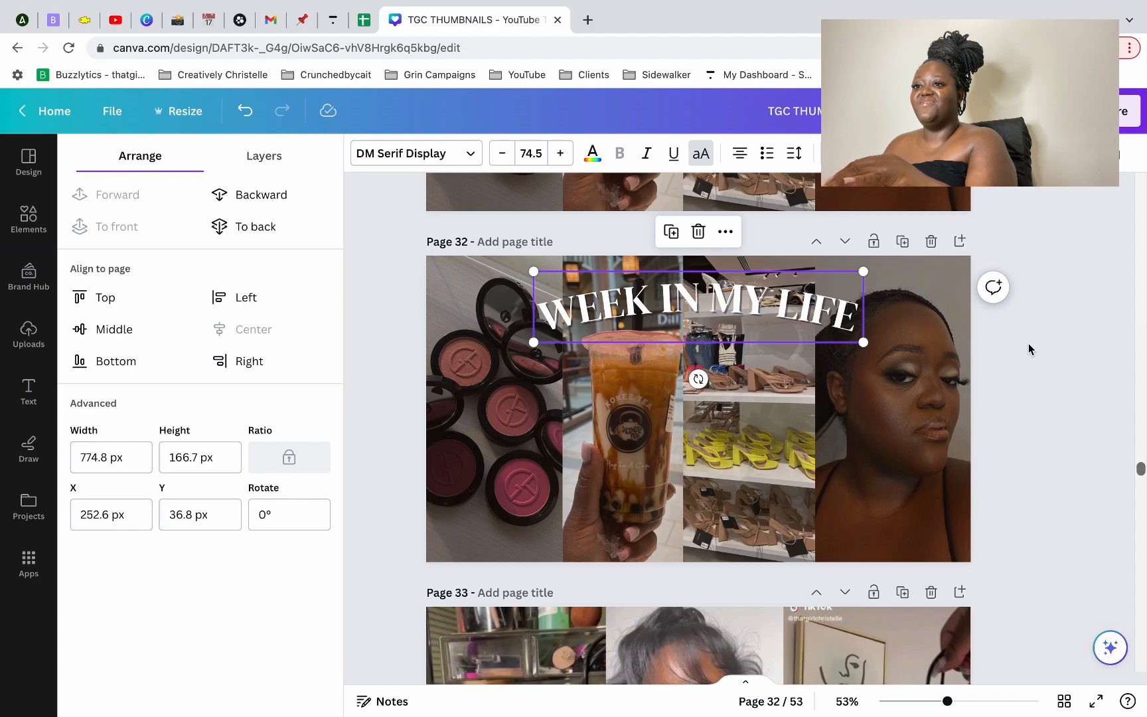
Step: Compare the "WEEK IN MY LIFE" thumbnail variations from page 32 back to page 29
scroll(1008, 308, up, 5)
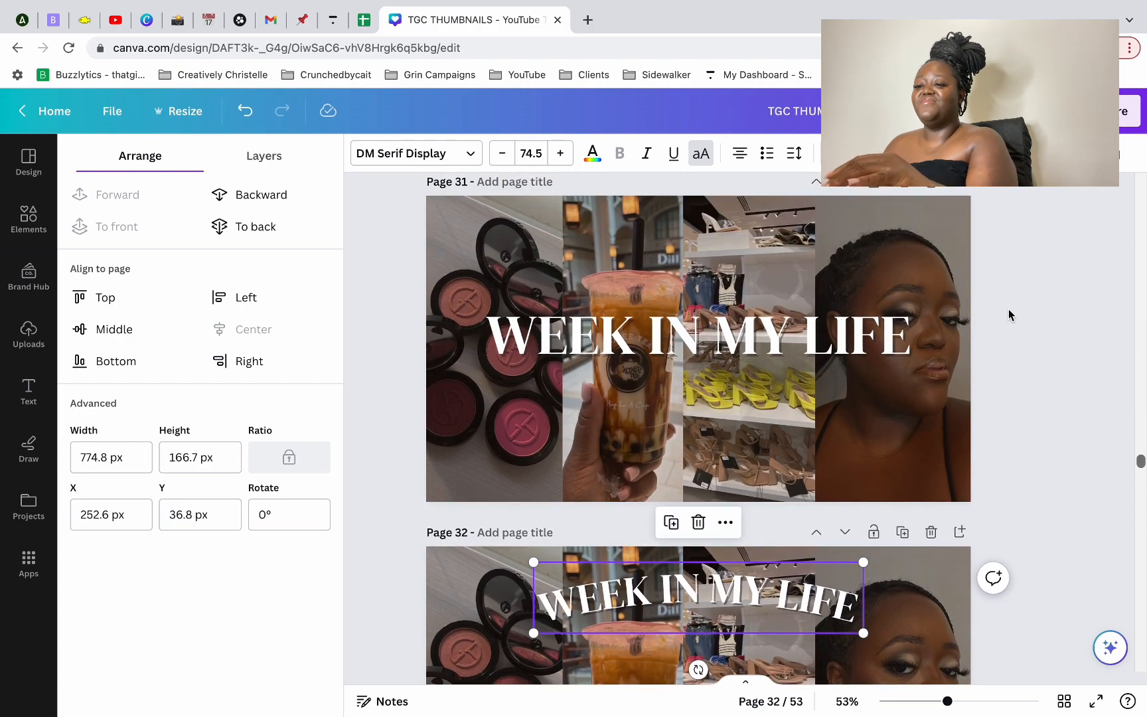
scroll(1008, 315, up, 1)
scroll(959, 397, up, 3)
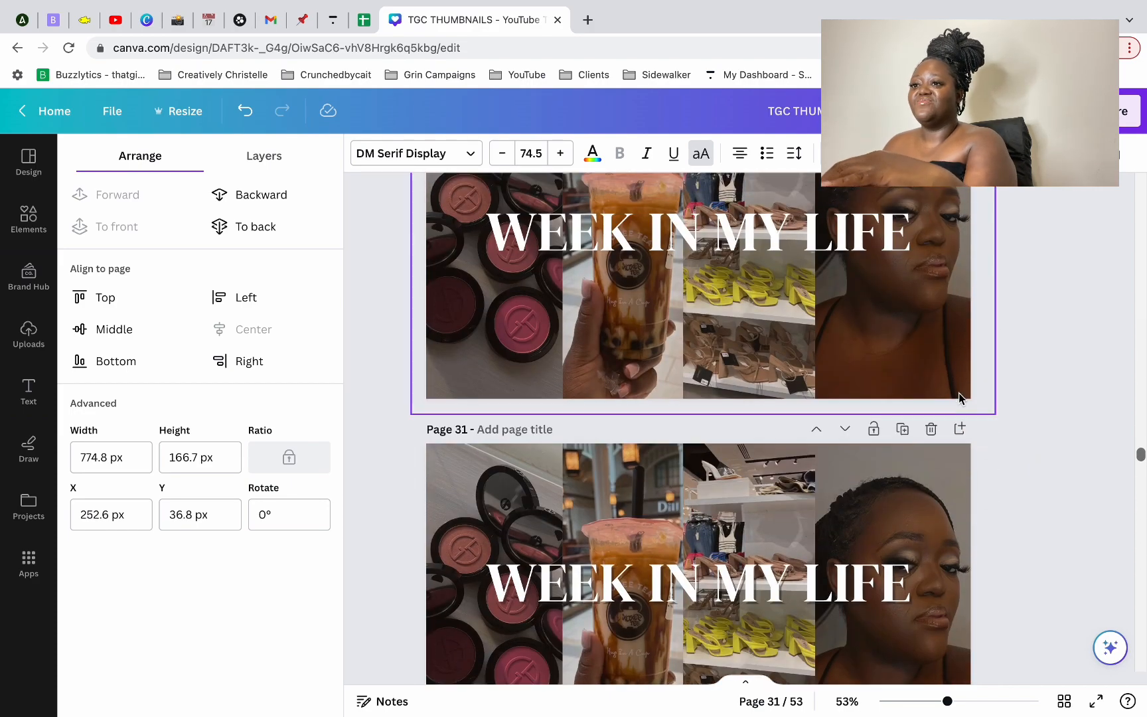
scroll(958, 397, up, 6)
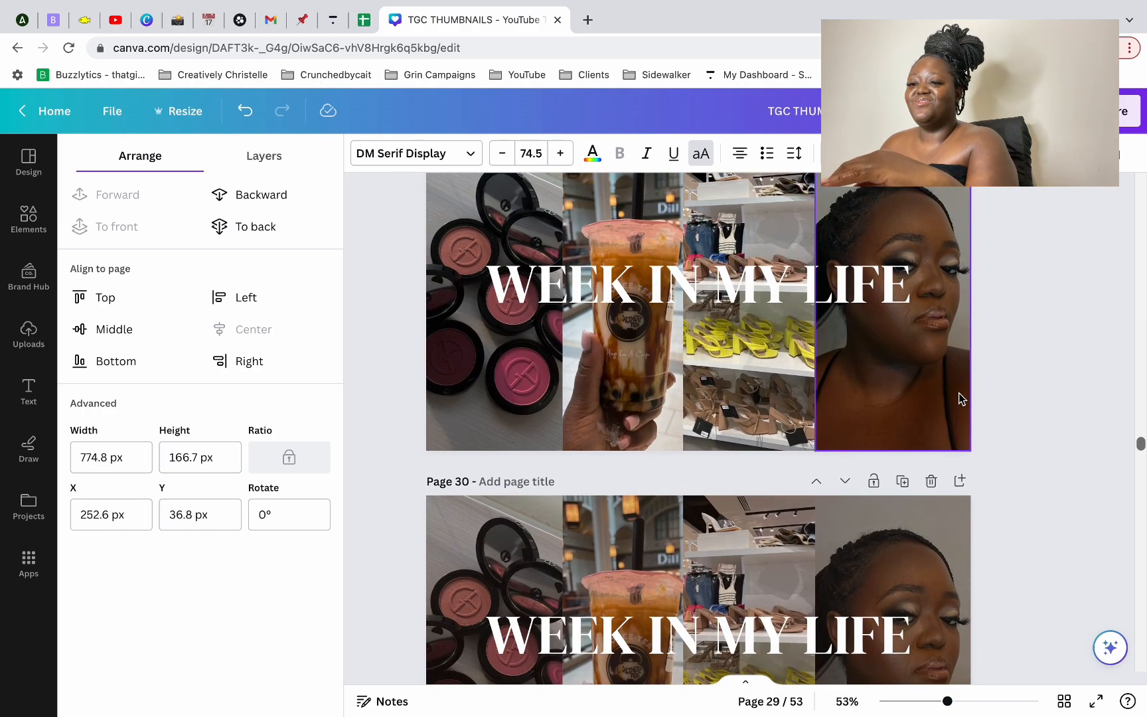
scroll(959, 397, up, 3)
scroll(812, 410, down, 2)
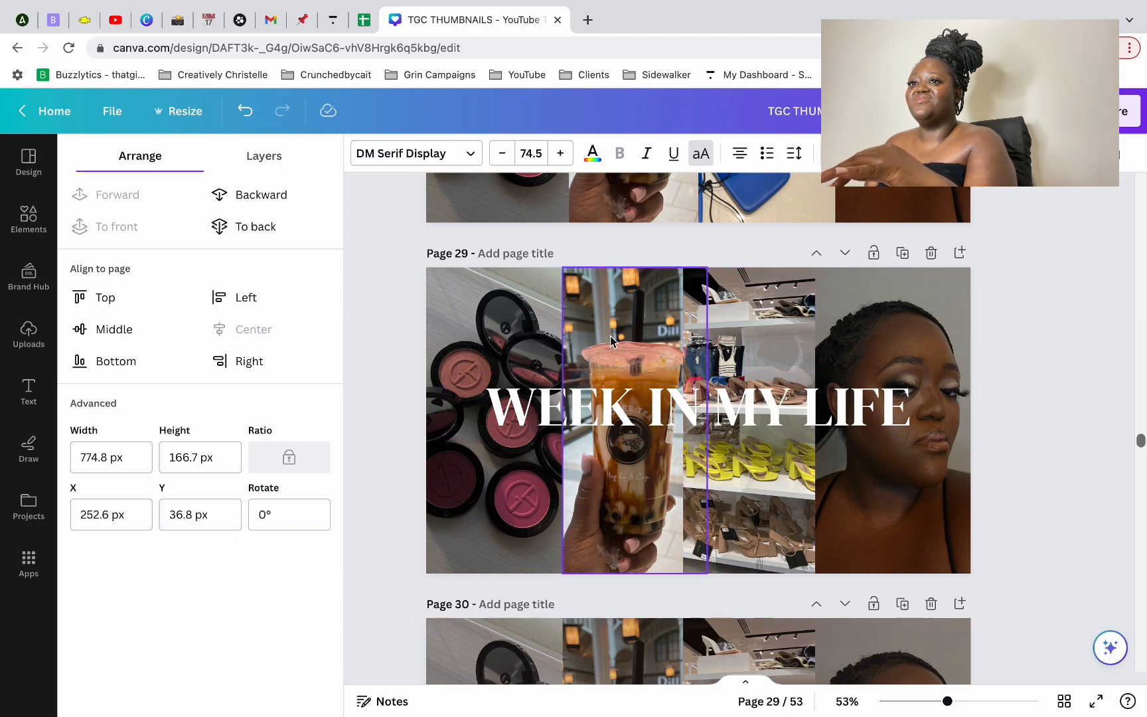
Step: Delete page 29 from the thumbnail design
click(932, 257)
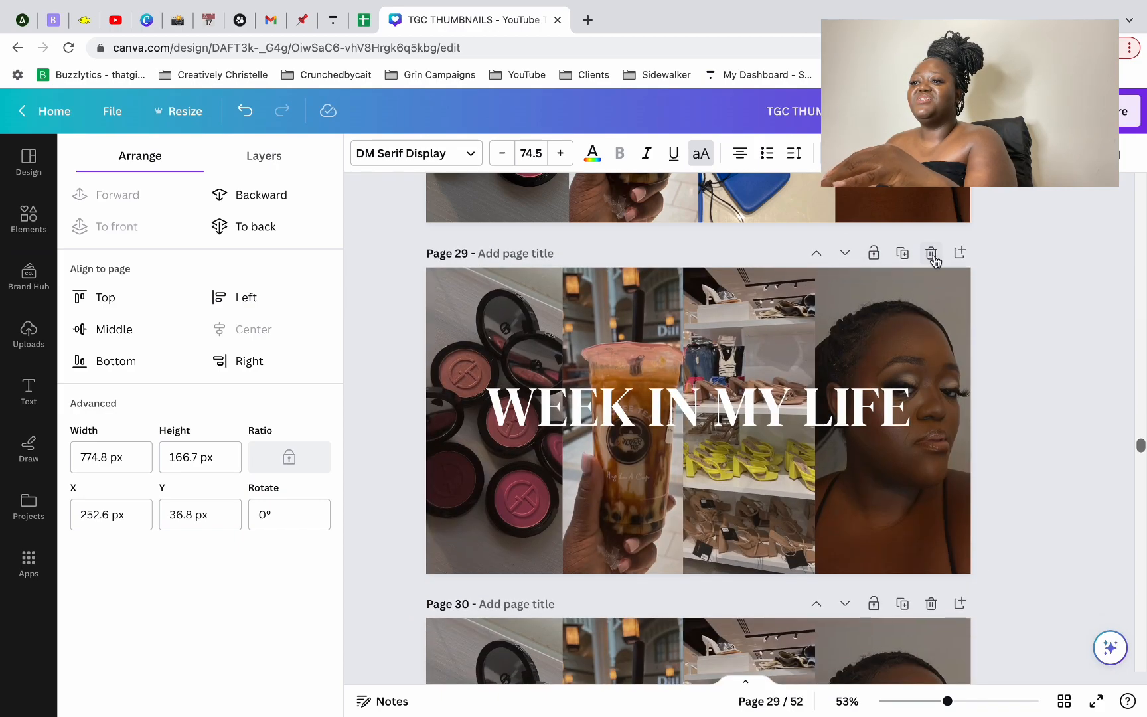
scroll(981, 395, down, 1)
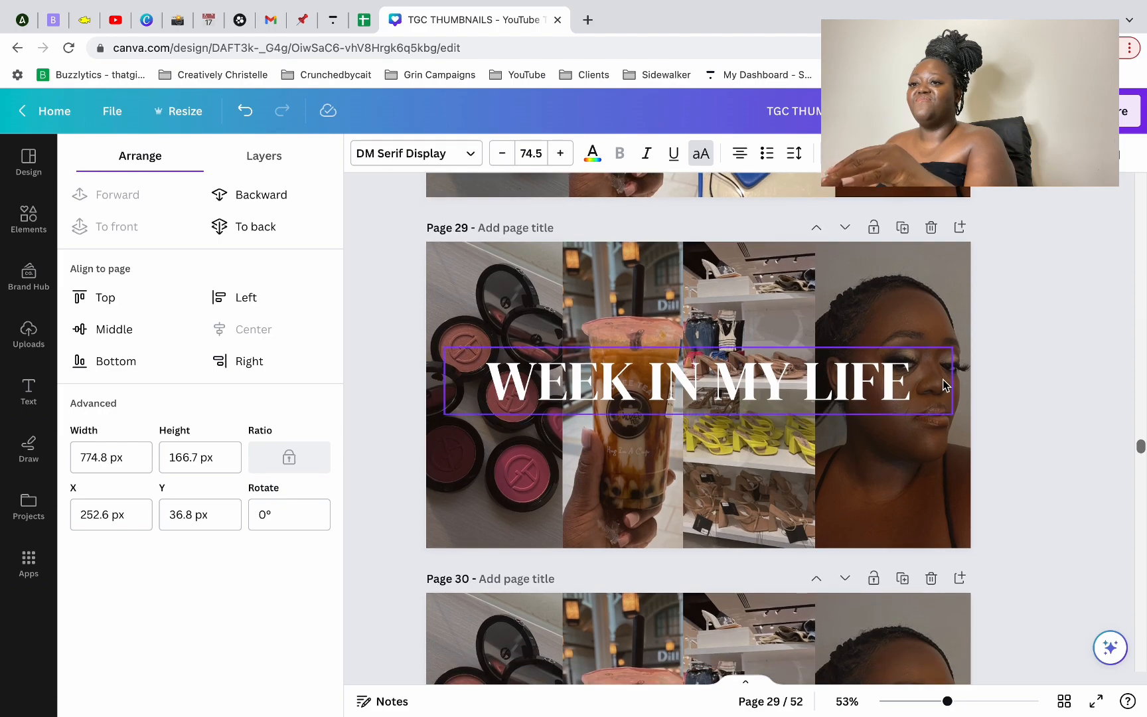
Step: Move the shadowed "WEEK IN MY LIFE" title on page 30 up to a Y position of about 20 px
scroll(705, 294, down, 5)
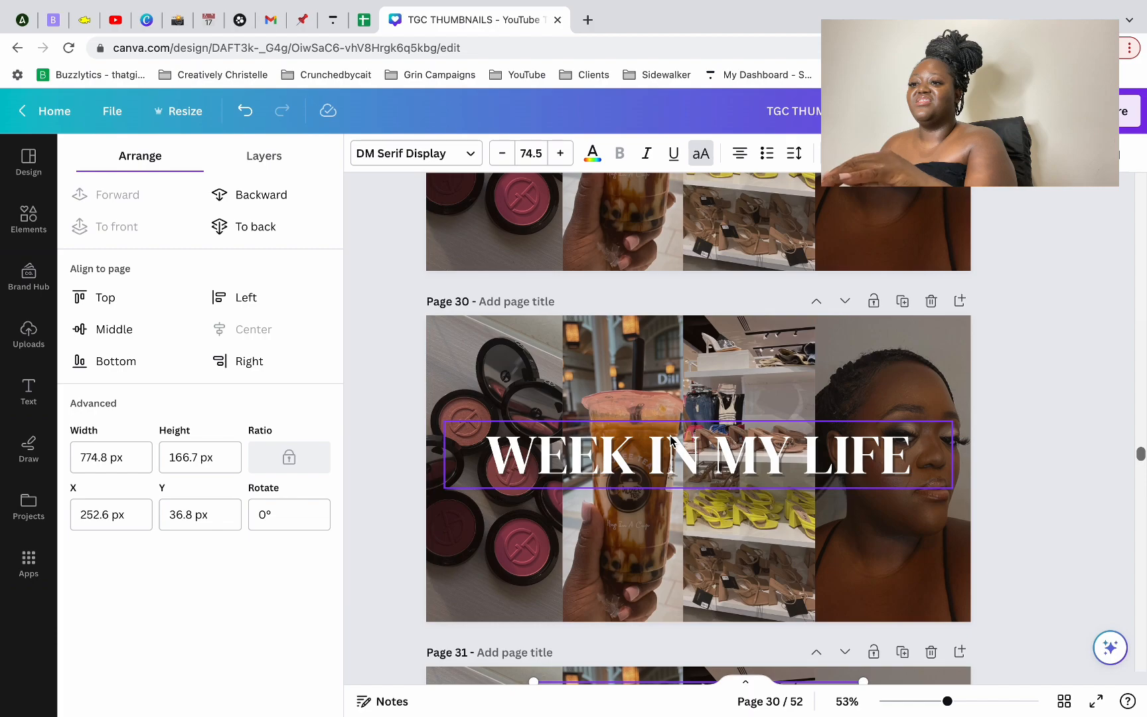
click(672, 441)
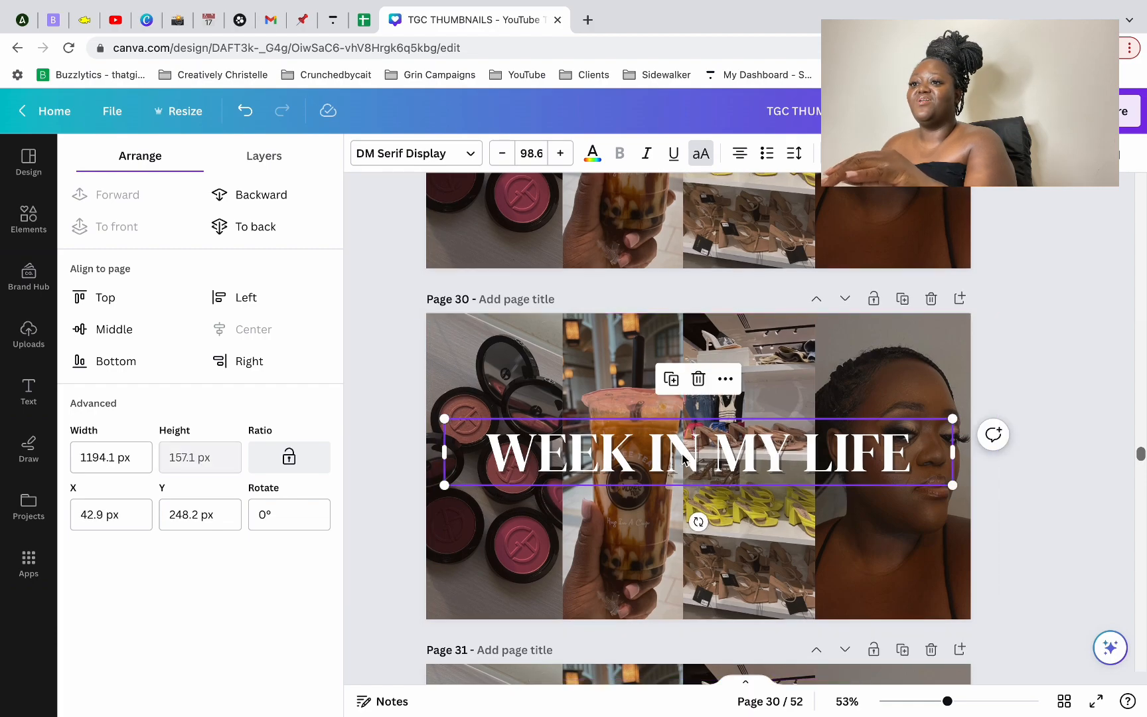
drag(869, 452, 869, 355)
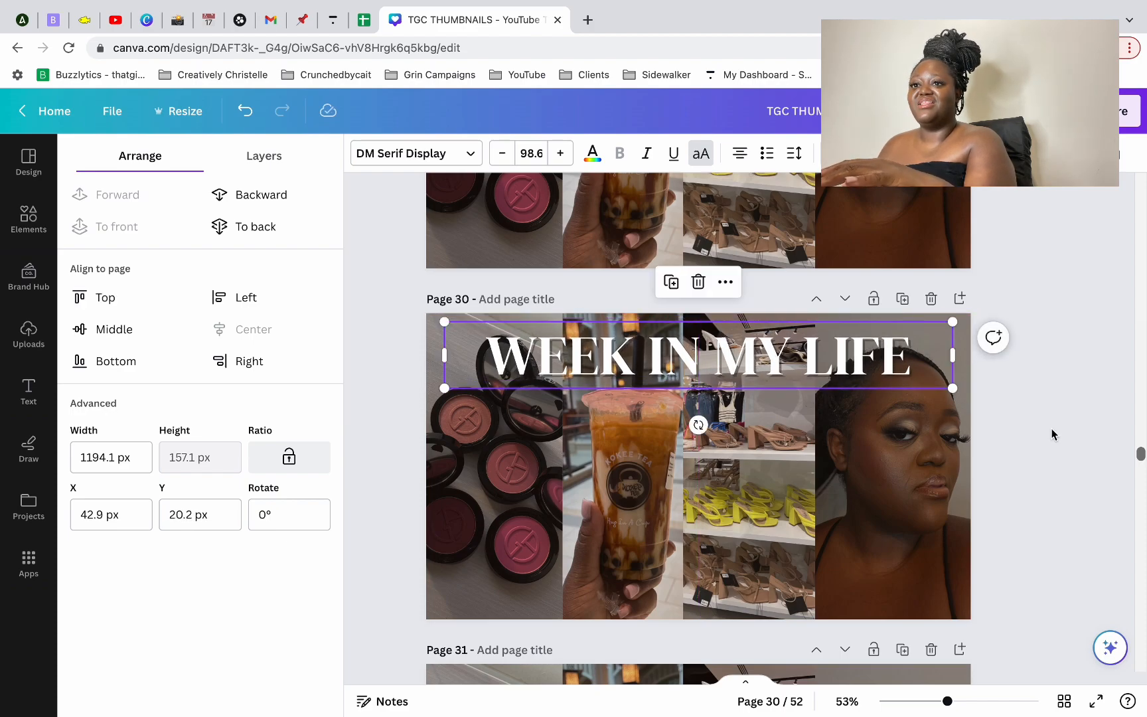
click(947, 241)
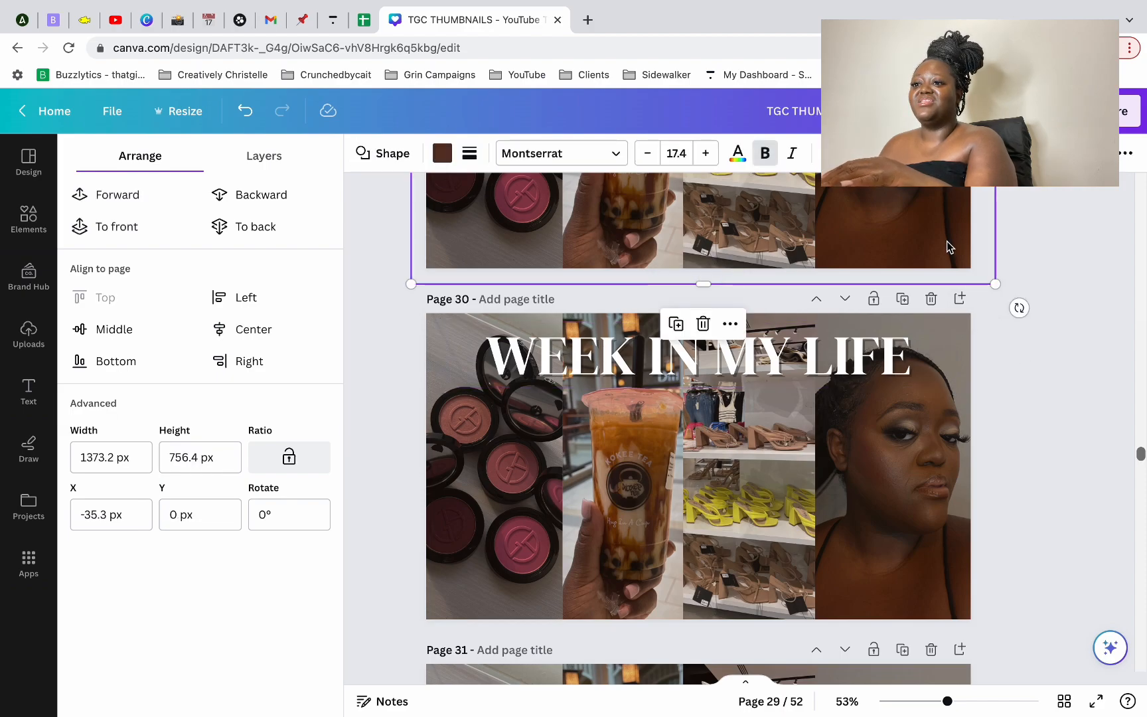
Step: Duplicate page 31 and enlarge the curved title on the copy to a font size of about 103
scroll(947, 241, down, 5)
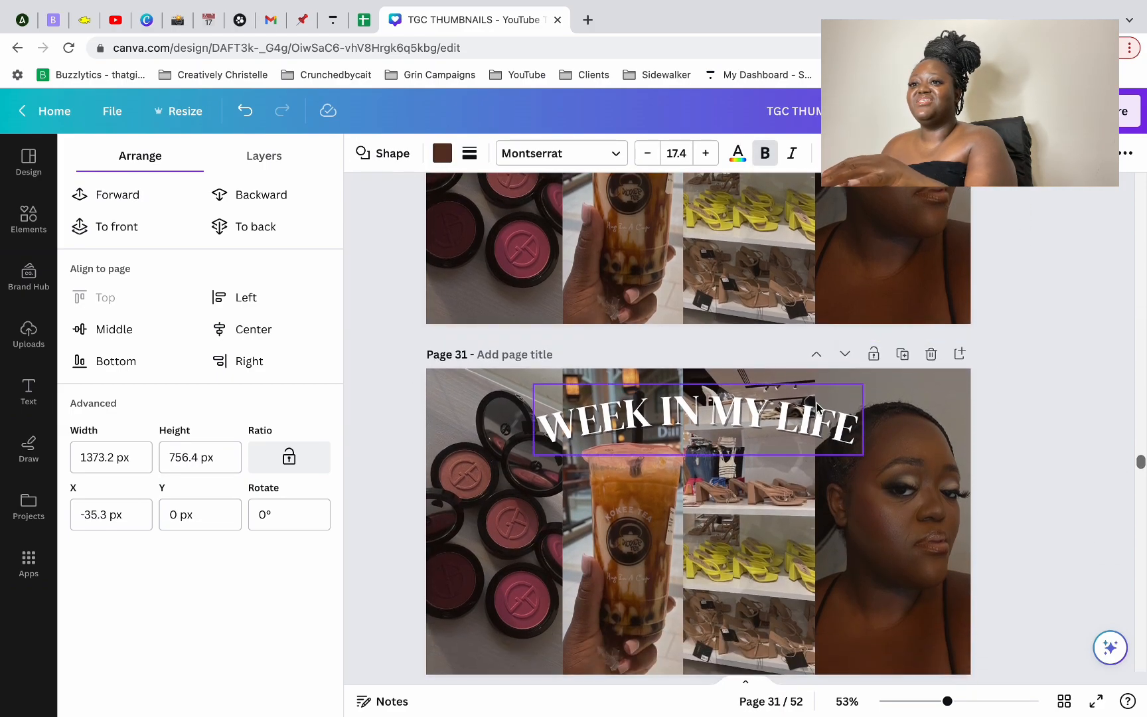
scroll(811, 419, down, 1)
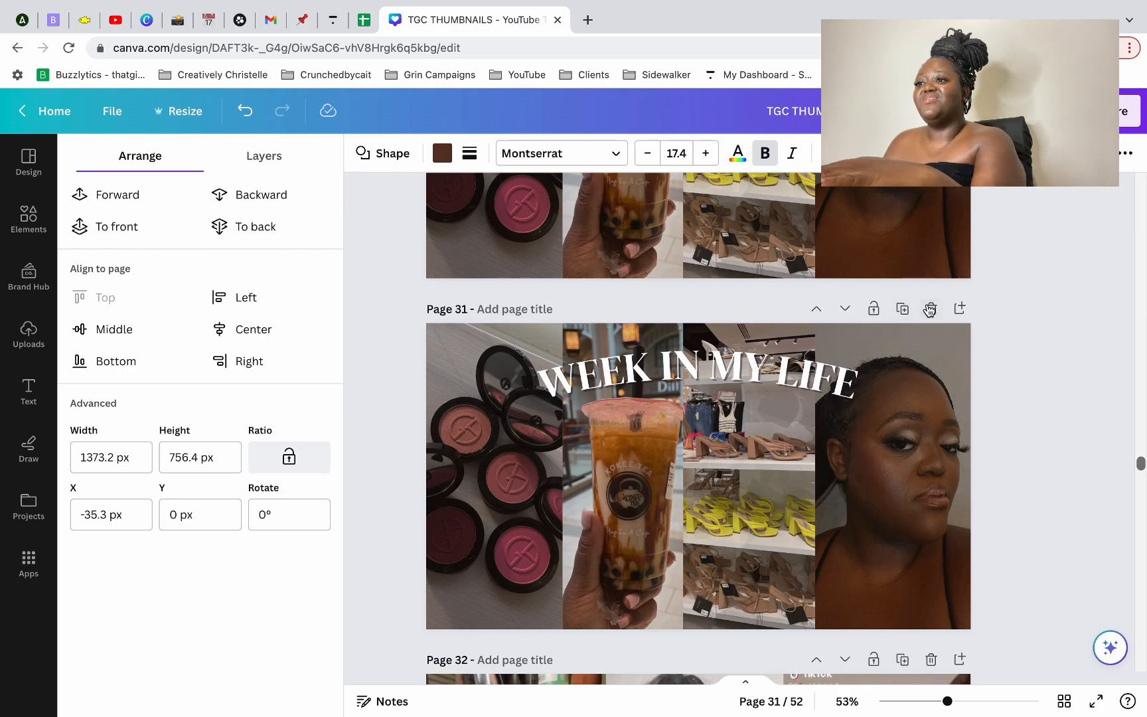
click(903, 309)
click(573, 380)
drag(536, 411, 420, 478)
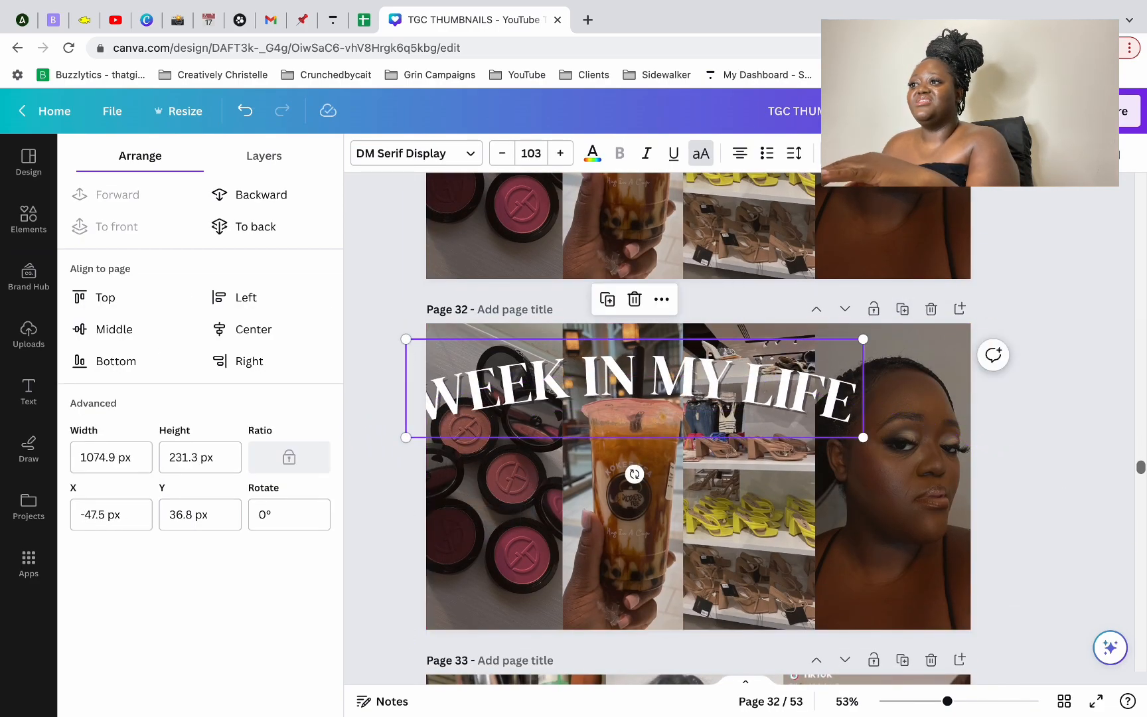
Step: Center the enlarged curved title horizontally on page 32 and move it up to a Y position of about 7 px
click(240, 332)
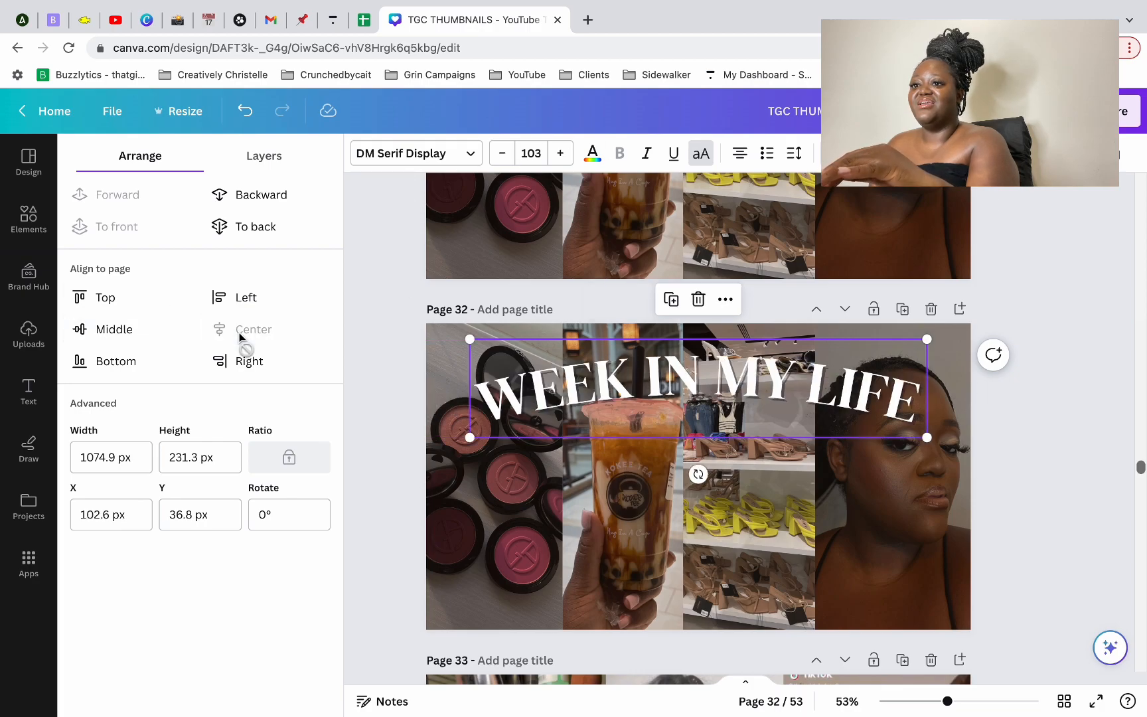
drag(901, 396, 901, 383)
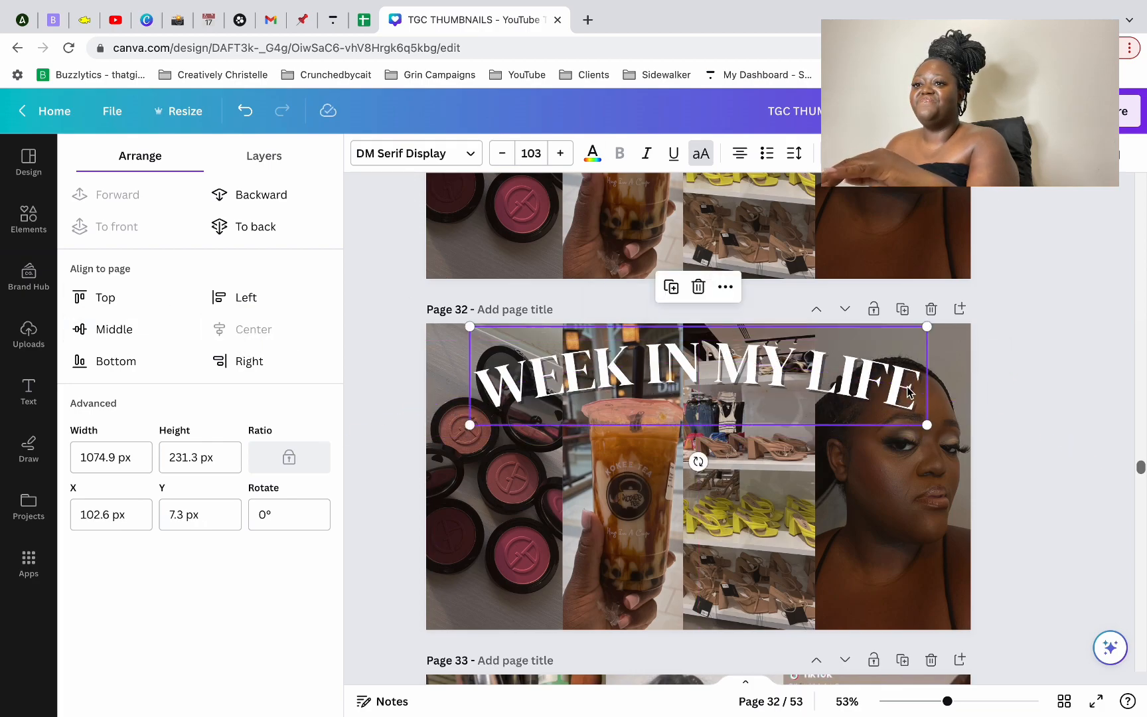
click(946, 589)
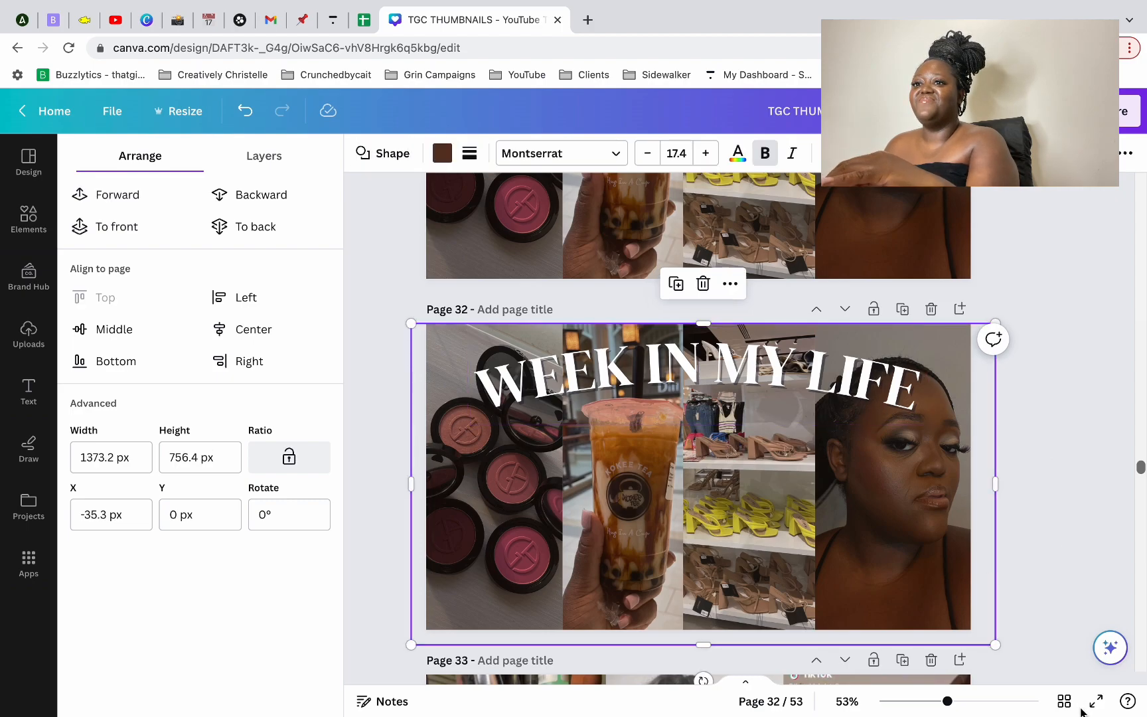
Step: Compare the page 32 thumbnail with the variations above it and duplicate page 32
scroll(985, 559, up, 4)
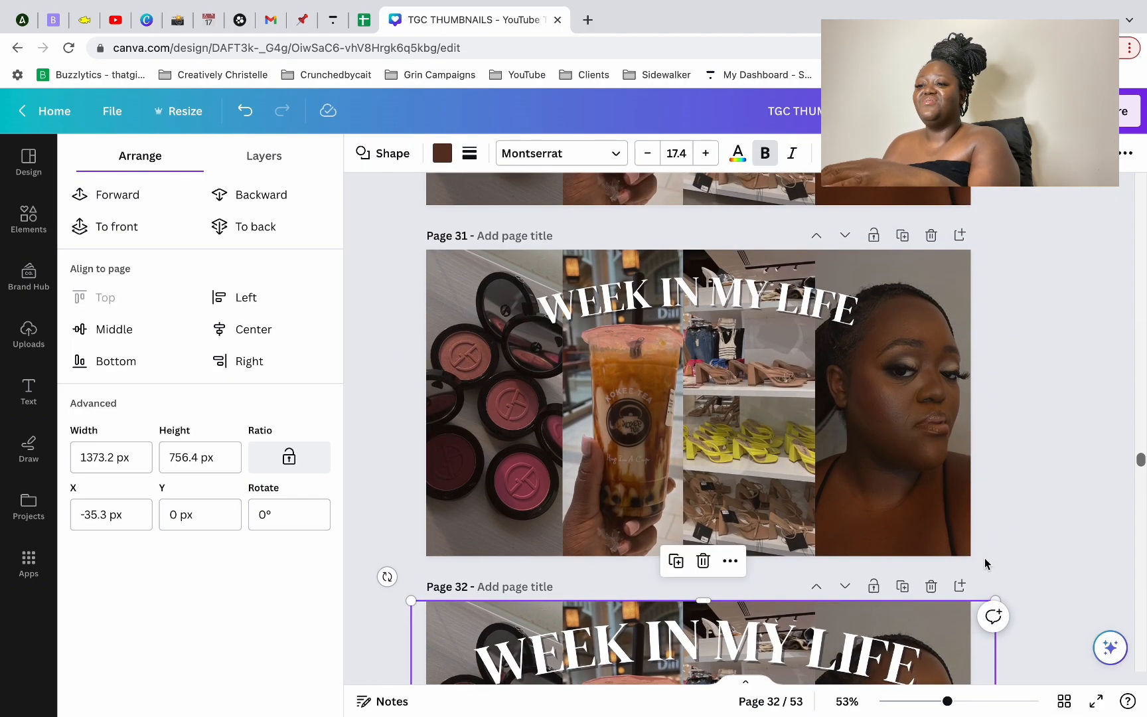
scroll(985, 563, down, 4)
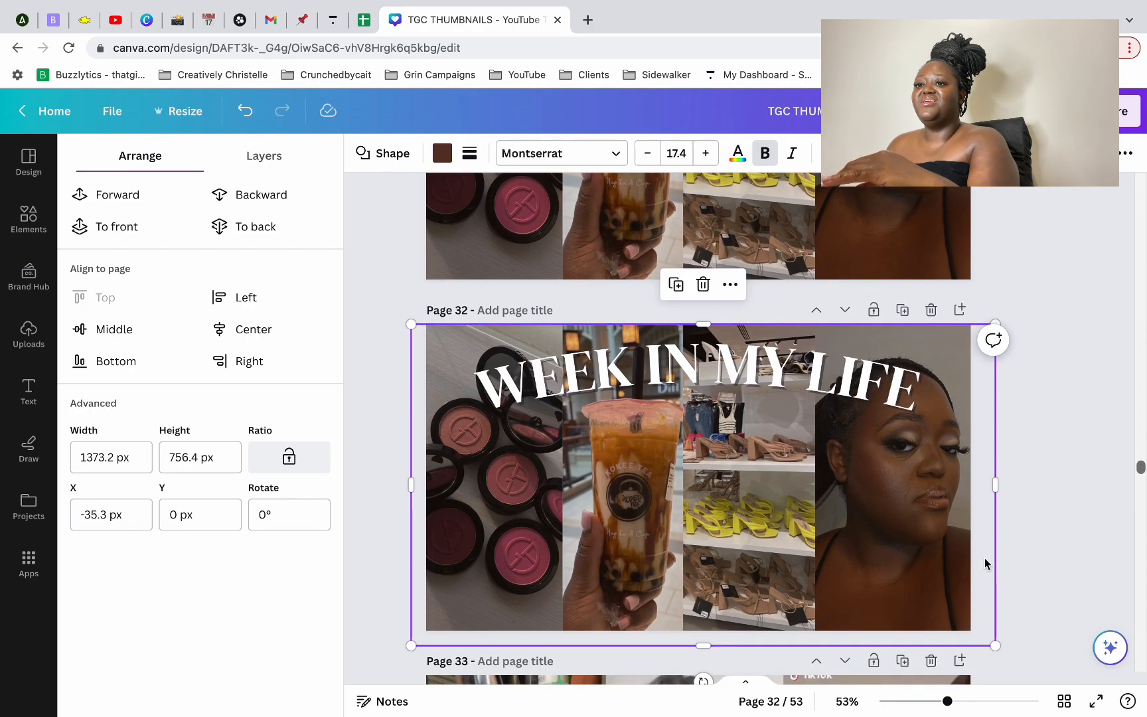
scroll(985, 563, up, 9)
scroll(985, 563, down, 10)
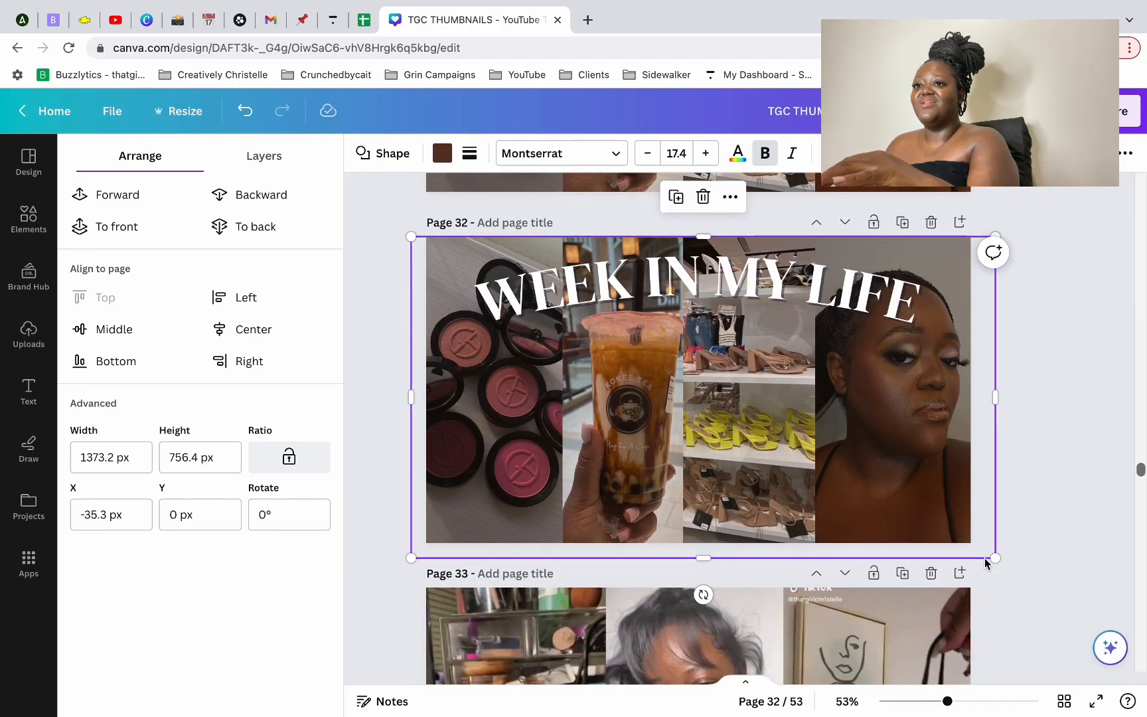
scroll(985, 558, up, 1)
click(903, 256)
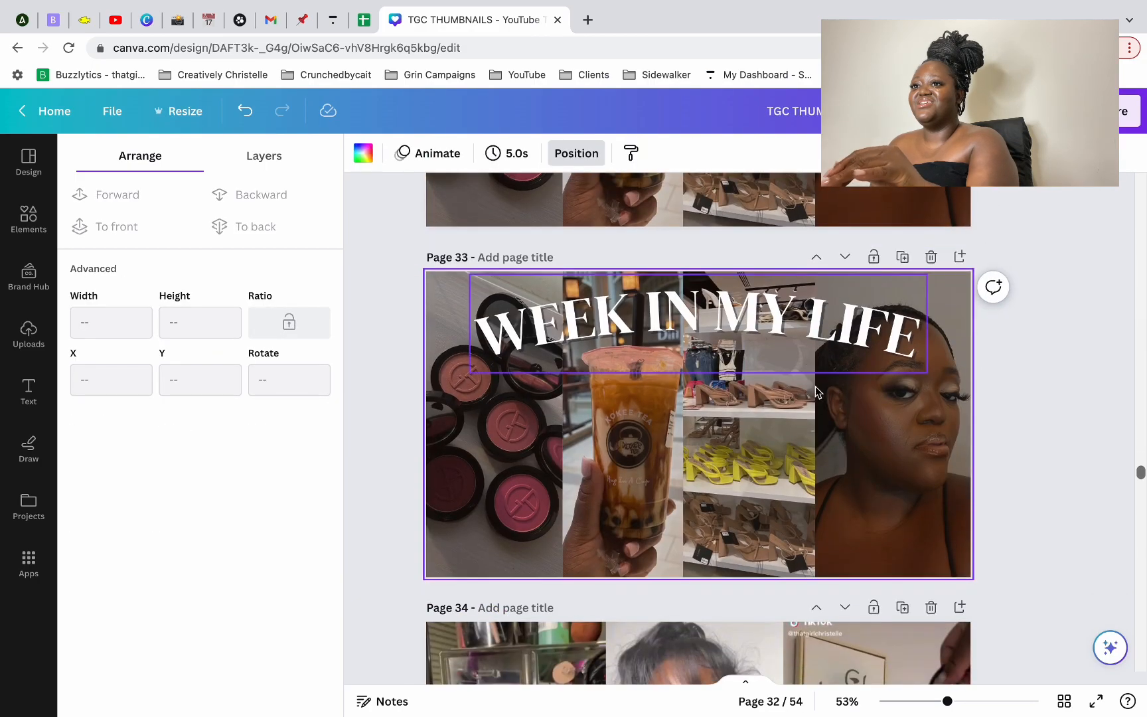
Step: Reverse the arc of the page 33 title by setting its curve to -17
click(822, 368)
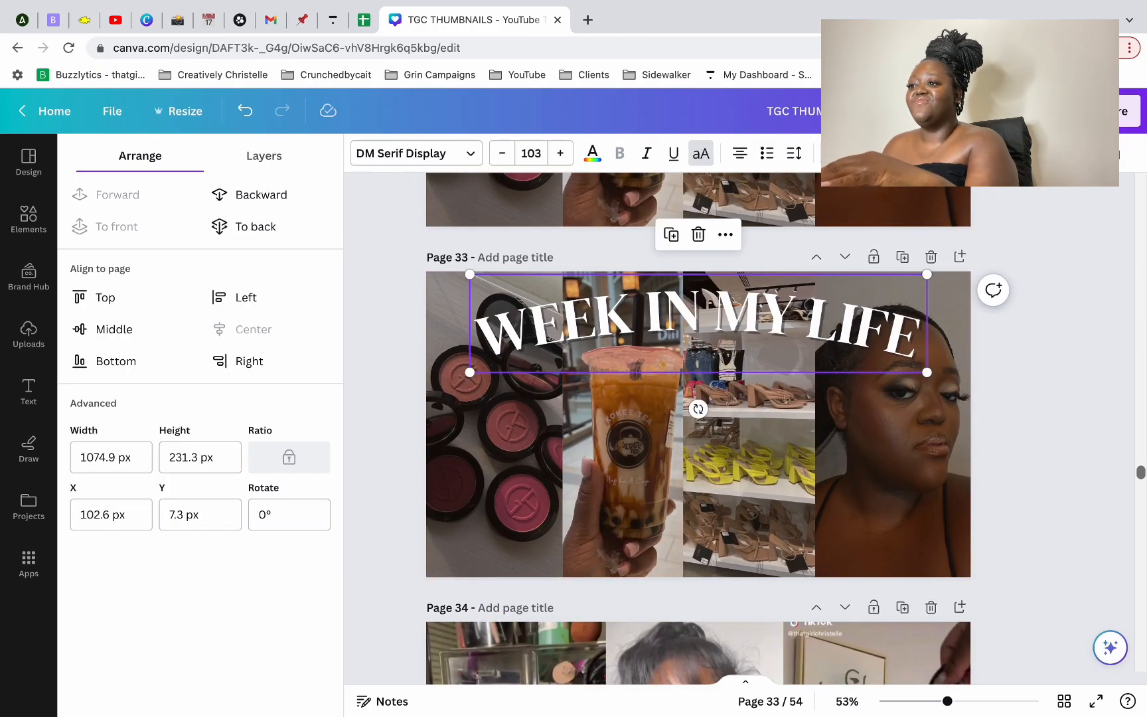
click(848, 154)
scroll(100, 374, down, 5)
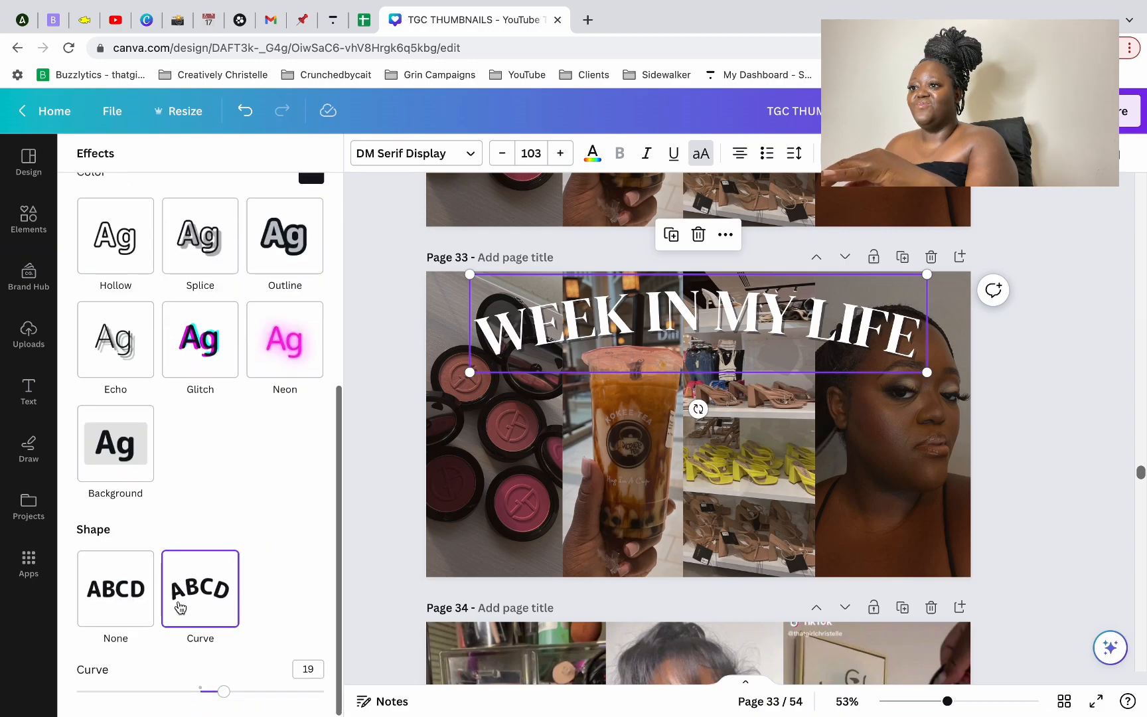
drag(224, 691, 179, 690)
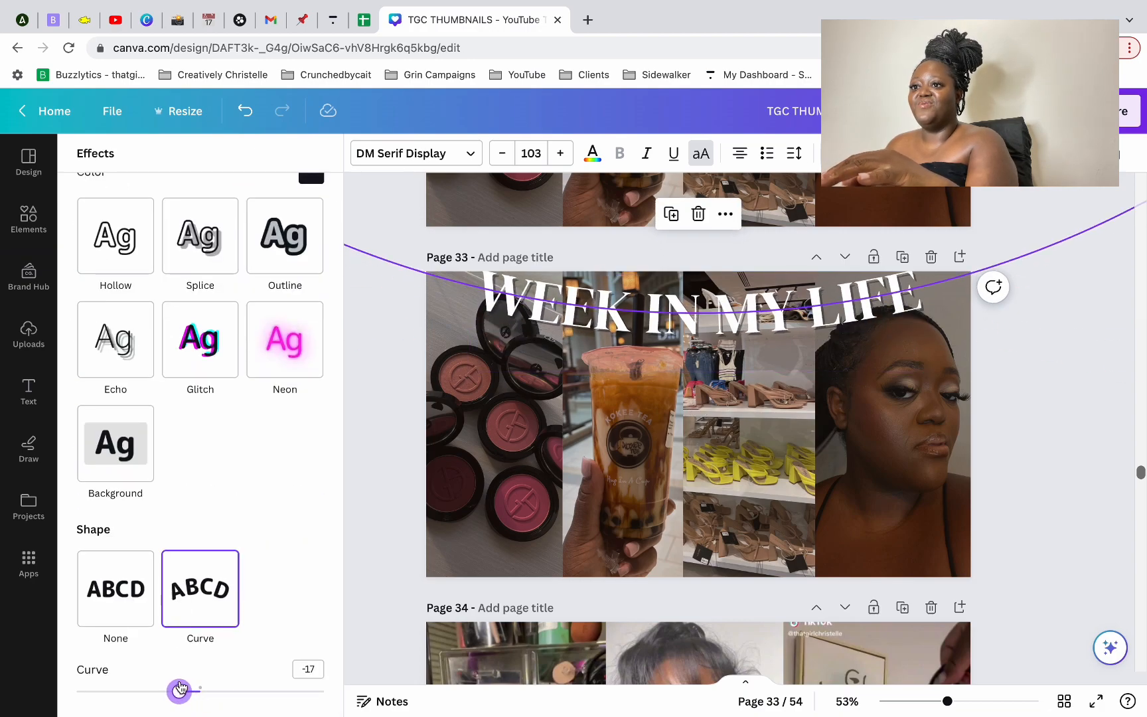
Step: Move the page 33 title to the bottom of the collage at a Y position of about 495 px, centered horizontally
drag(774, 307, 779, 525)
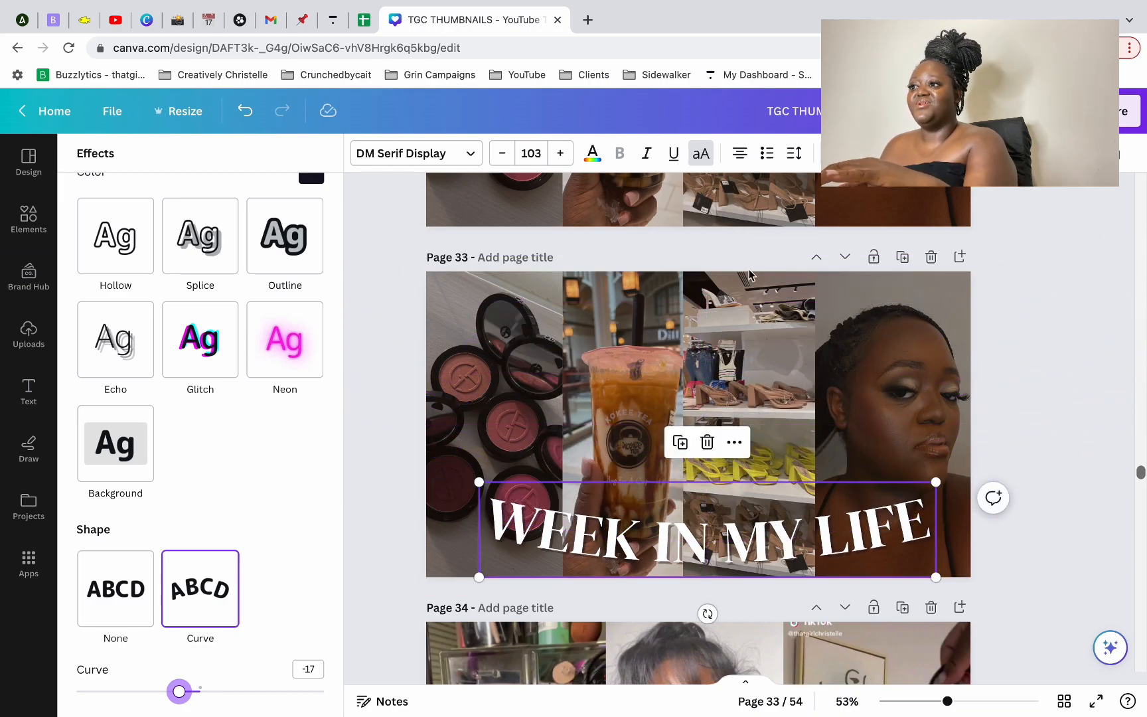
click(979, 154)
click(276, 333)
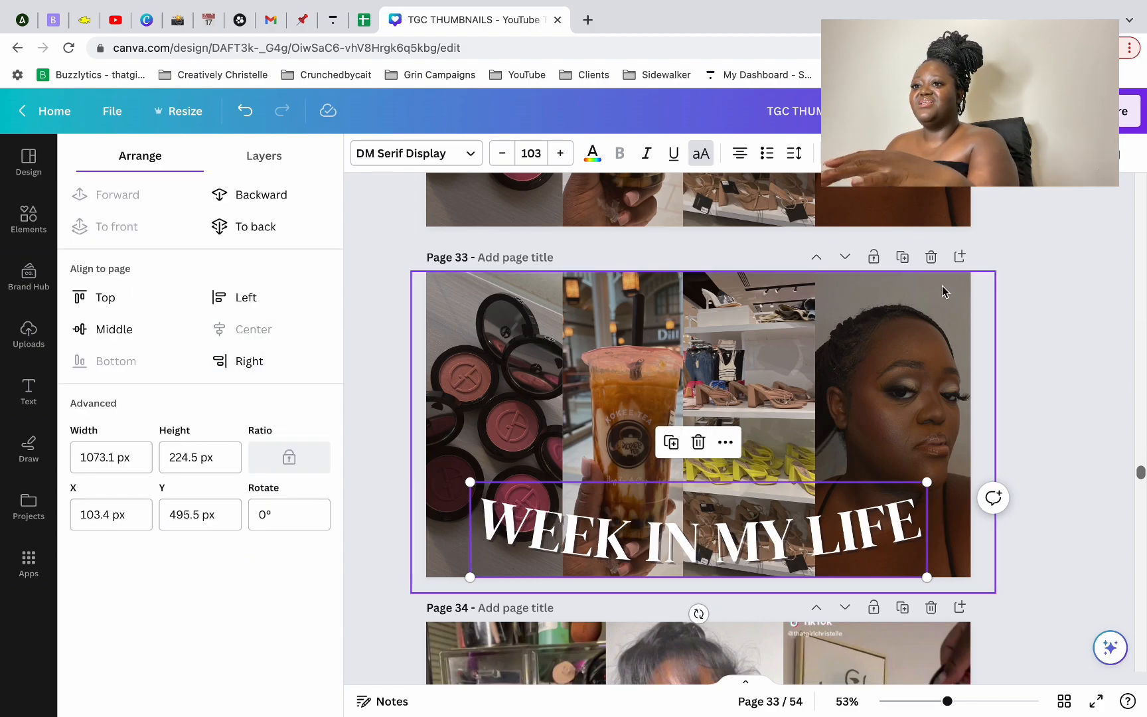
click(933, 365)
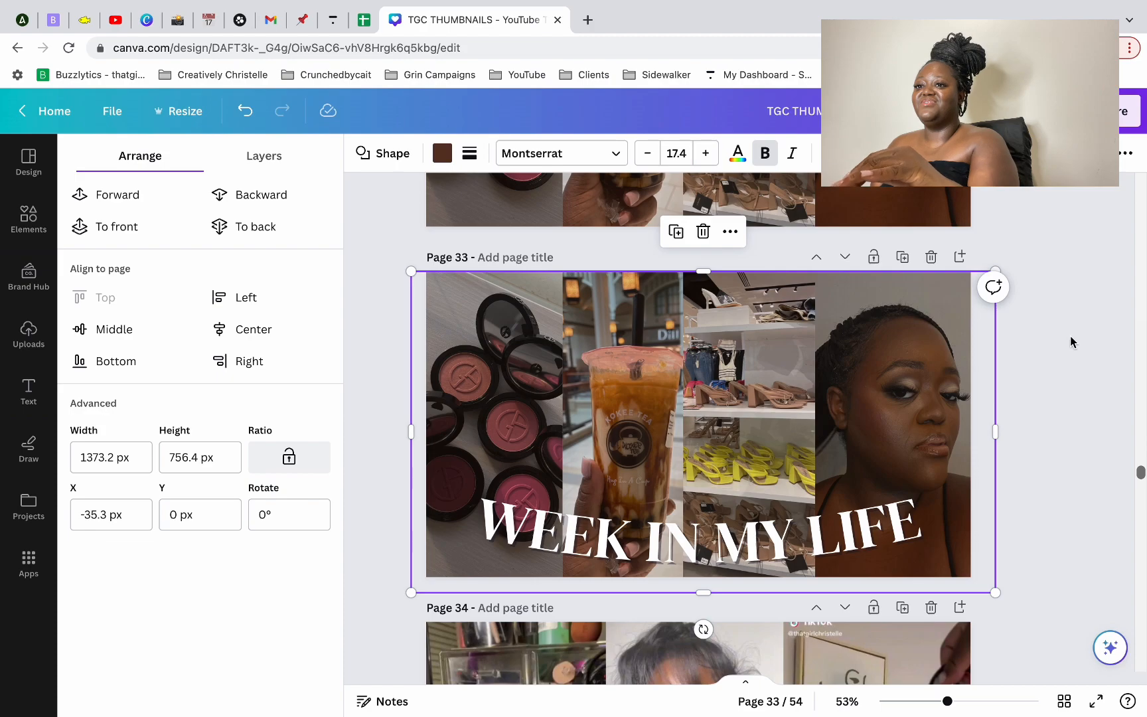
Step: Compare the title placements on the thumbnail variations from page 33 back to page 30
scroll(1081, 377, up, 5)
scroll(1082, 383, up, 5)
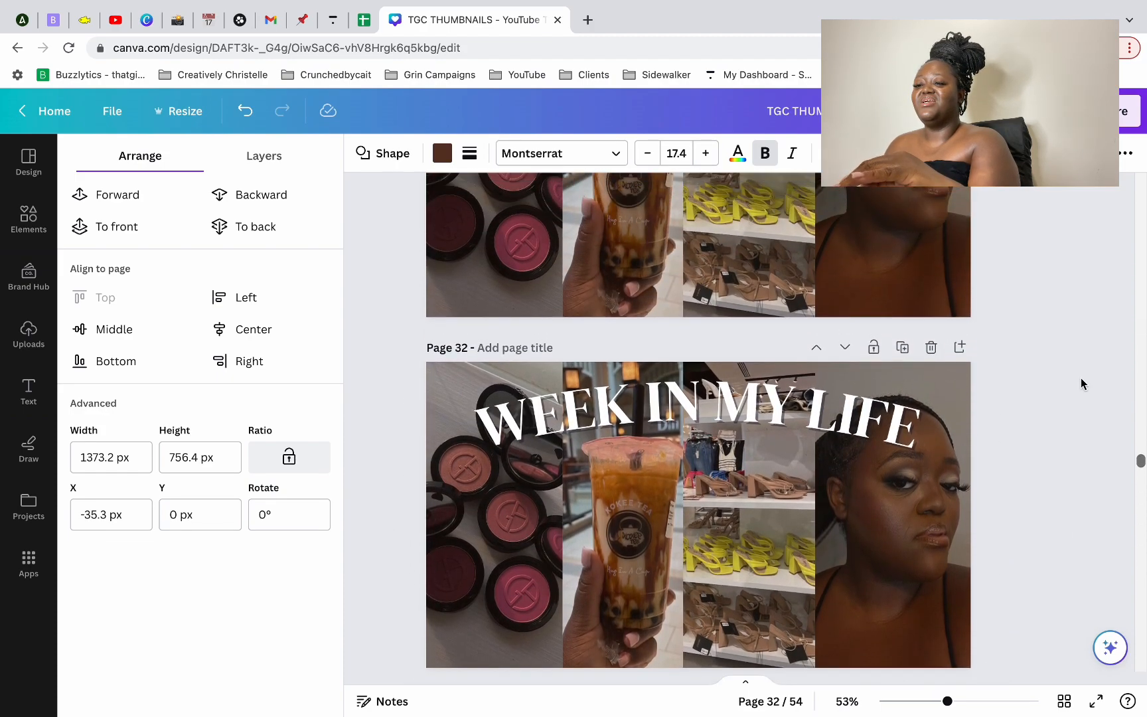
scroll(1081, 383, up, 6)
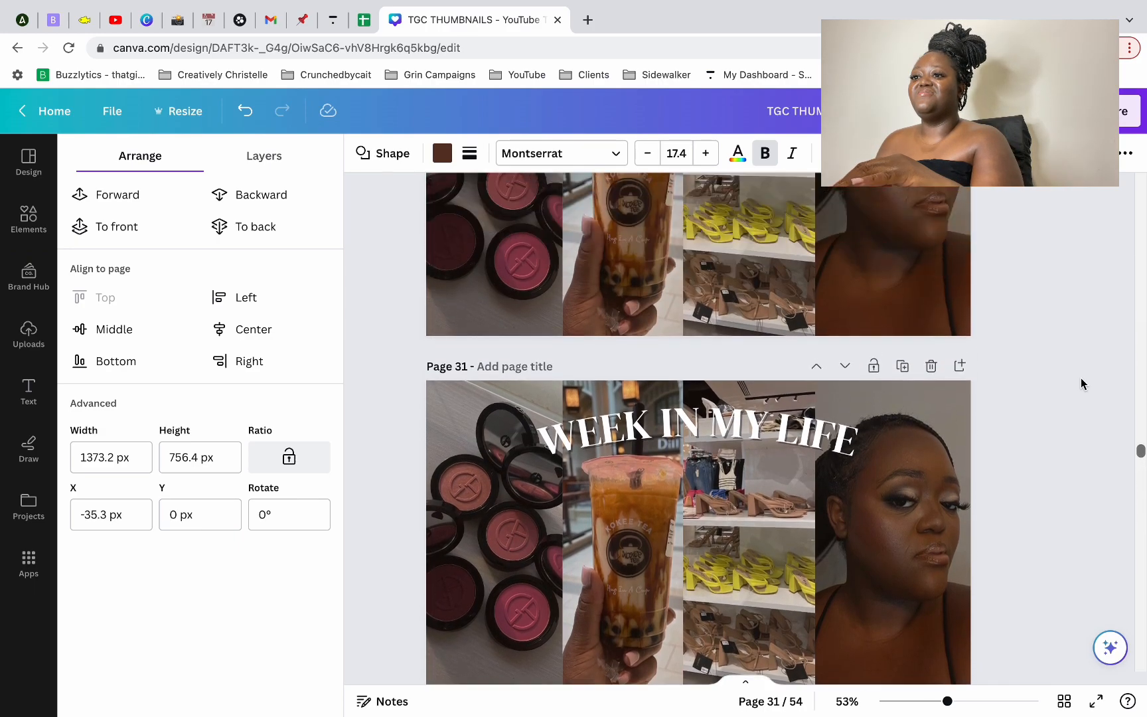
scroll(1081, 384, down, 2)
scroll(1081, 377, up, 2)
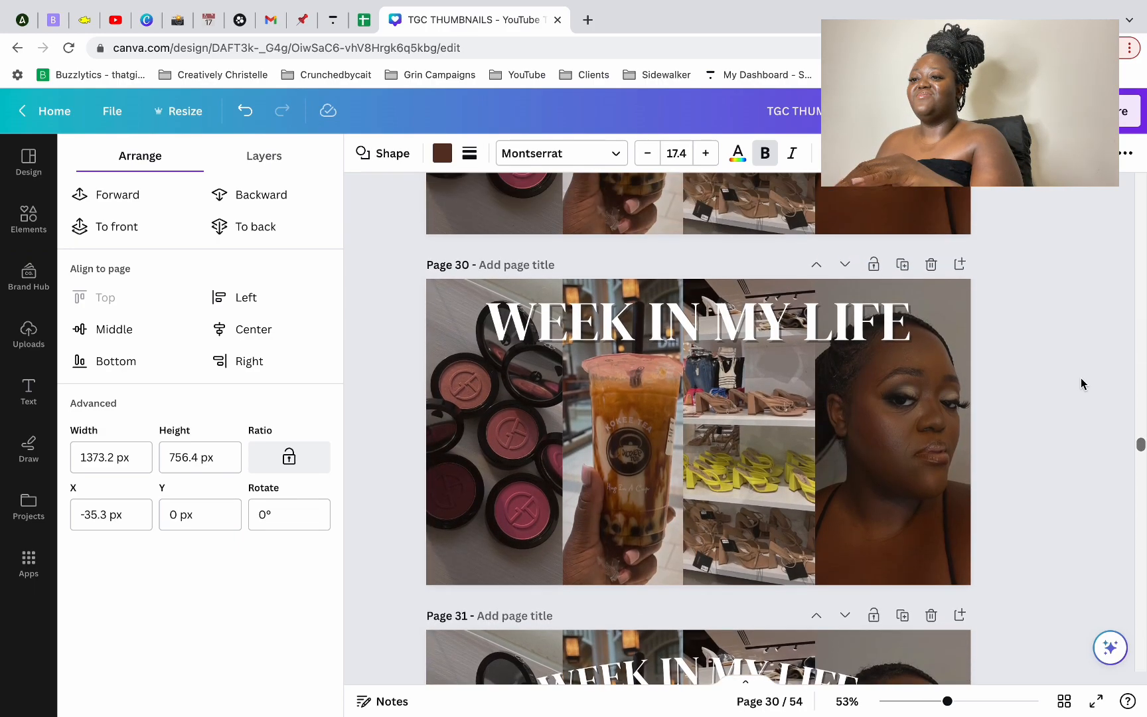
scroll(1081, 378, down, 2)
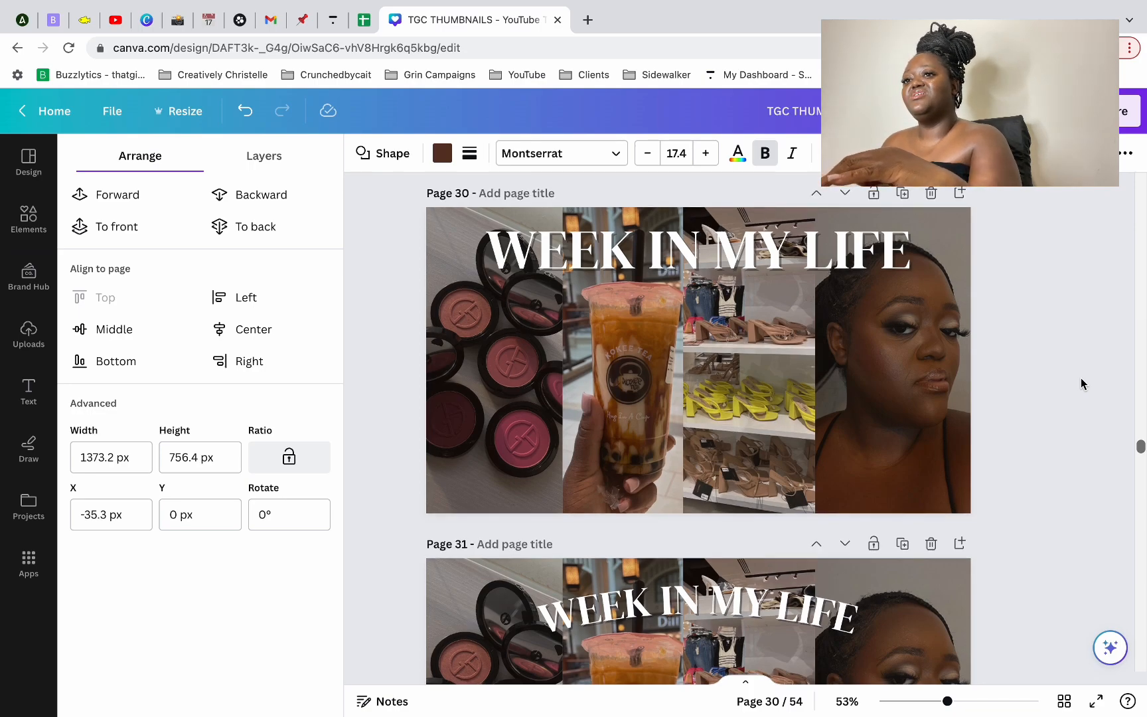
Step: Copy the handwritten "my first vlog <3" subtitle from the page 25 thumbnail
scroll(1081, 384, up, 20)
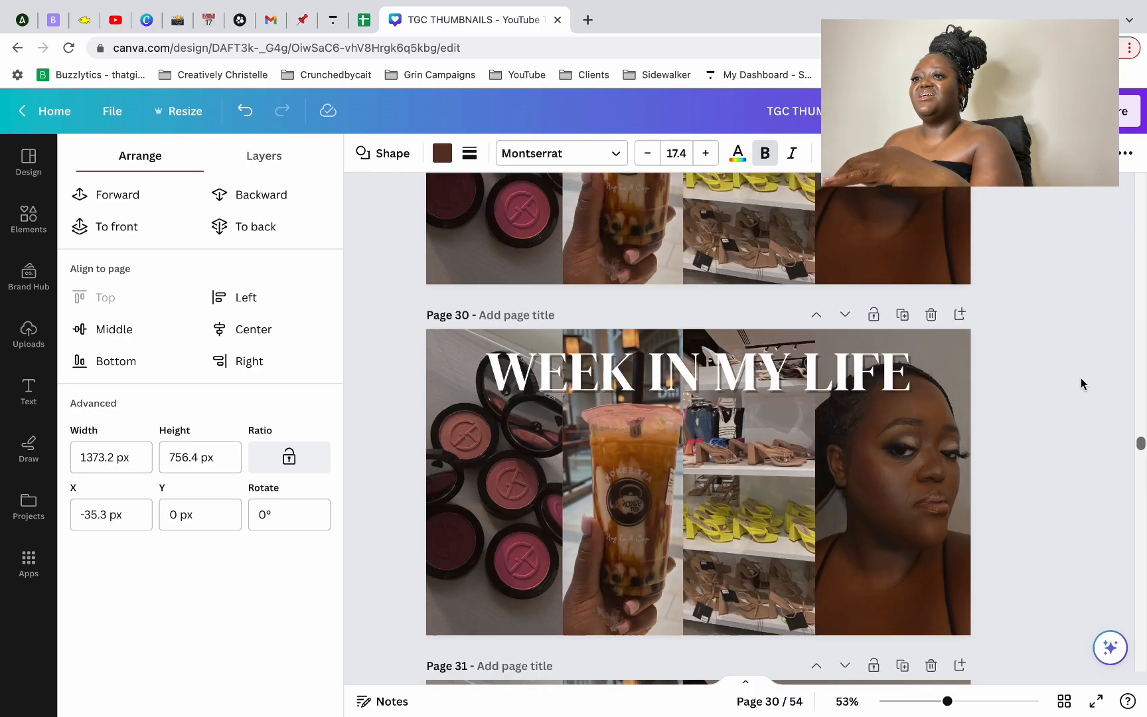
scroll(1081, 377, up, 5)
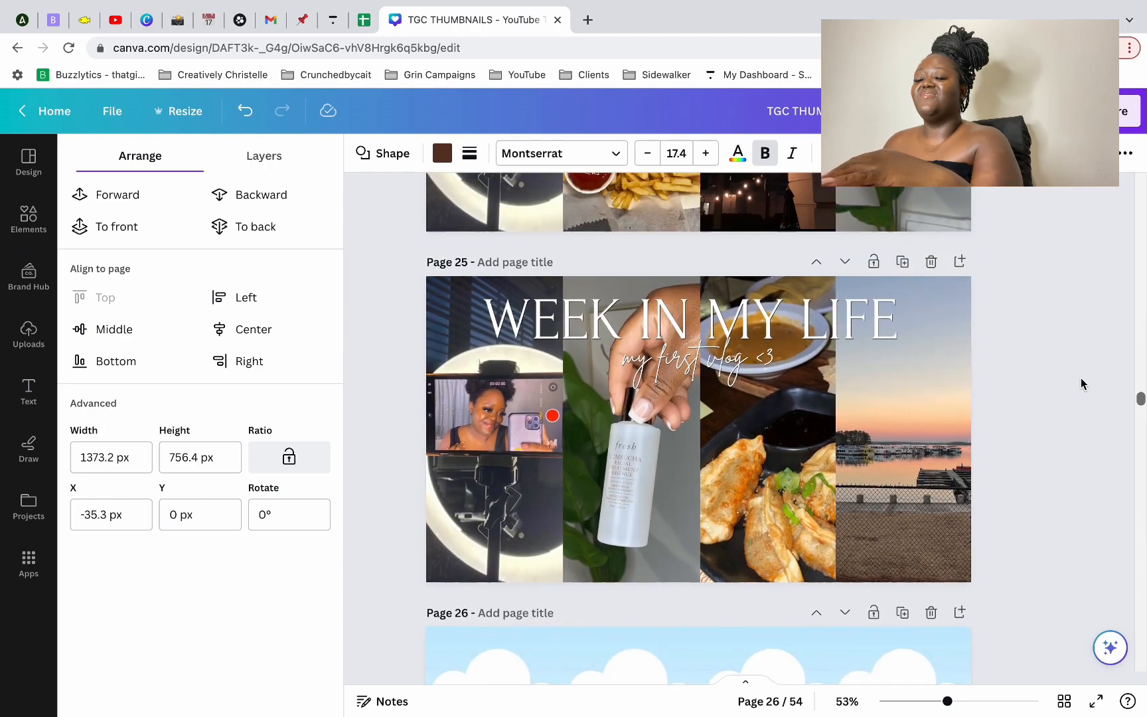
click(752, 388)
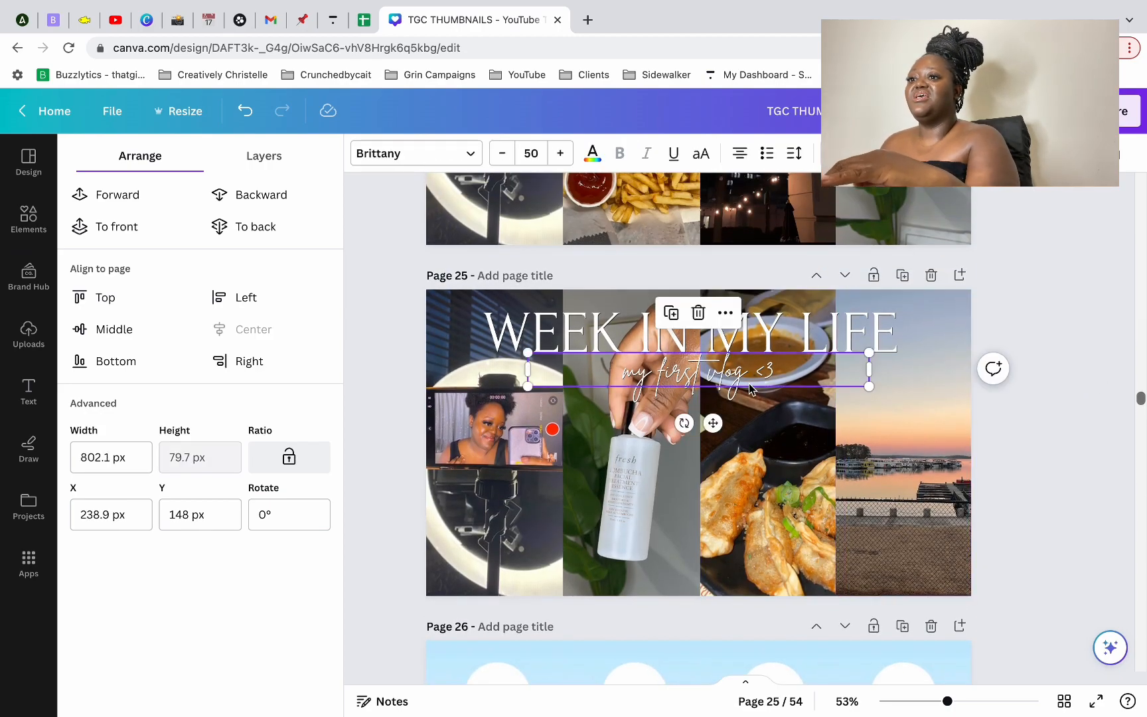
Step: Paste the copied script text on page 31 to make the labels "pr haul", "boba + shopping" and "makeup appt" along the collage's bottom edge
scroll(749, 388, down, 20)
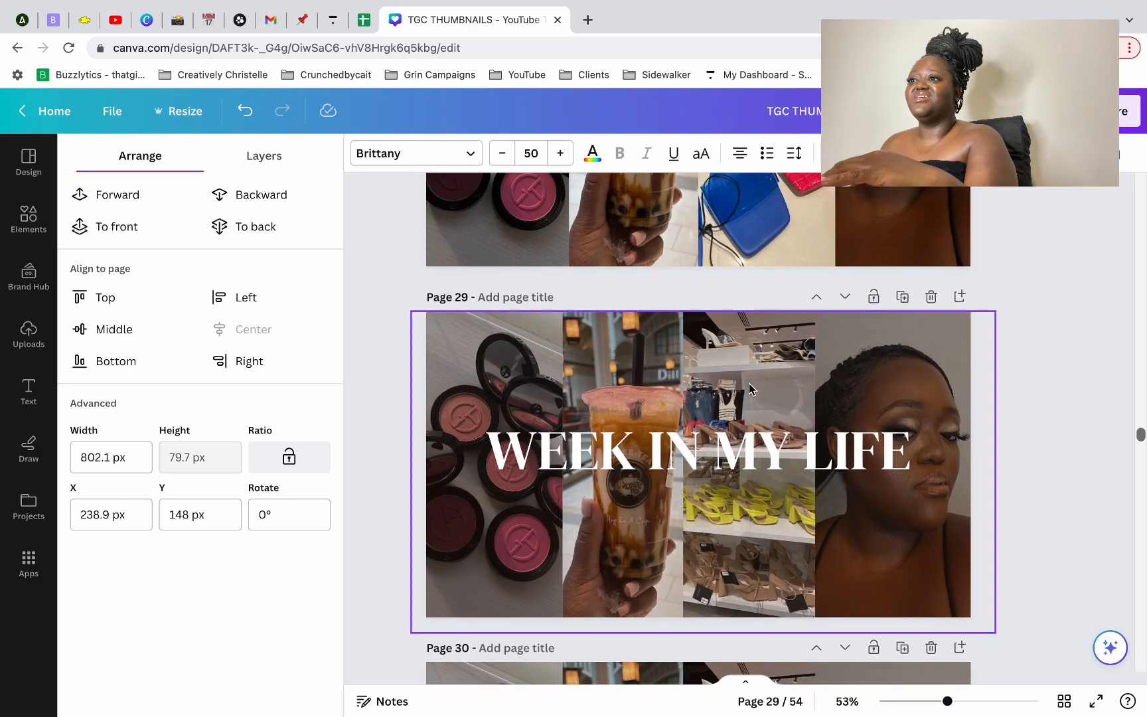
scroll(750, 382, down, 5)
click(749, 382)
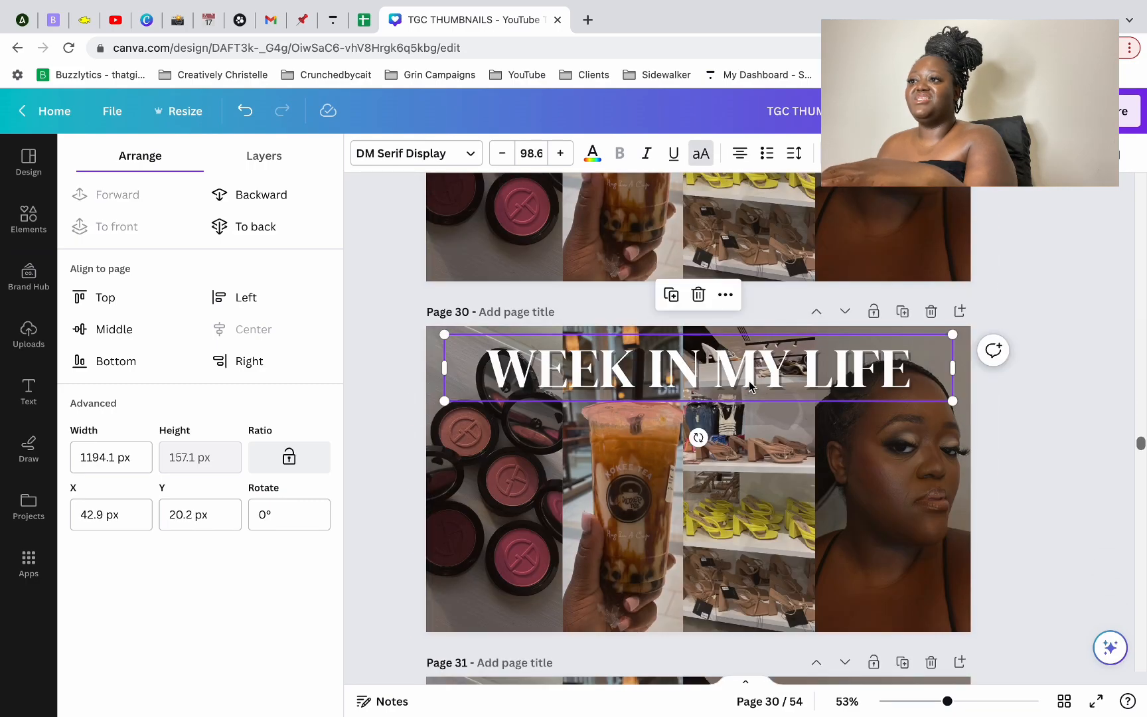
scroll(750, 381, down, 3)
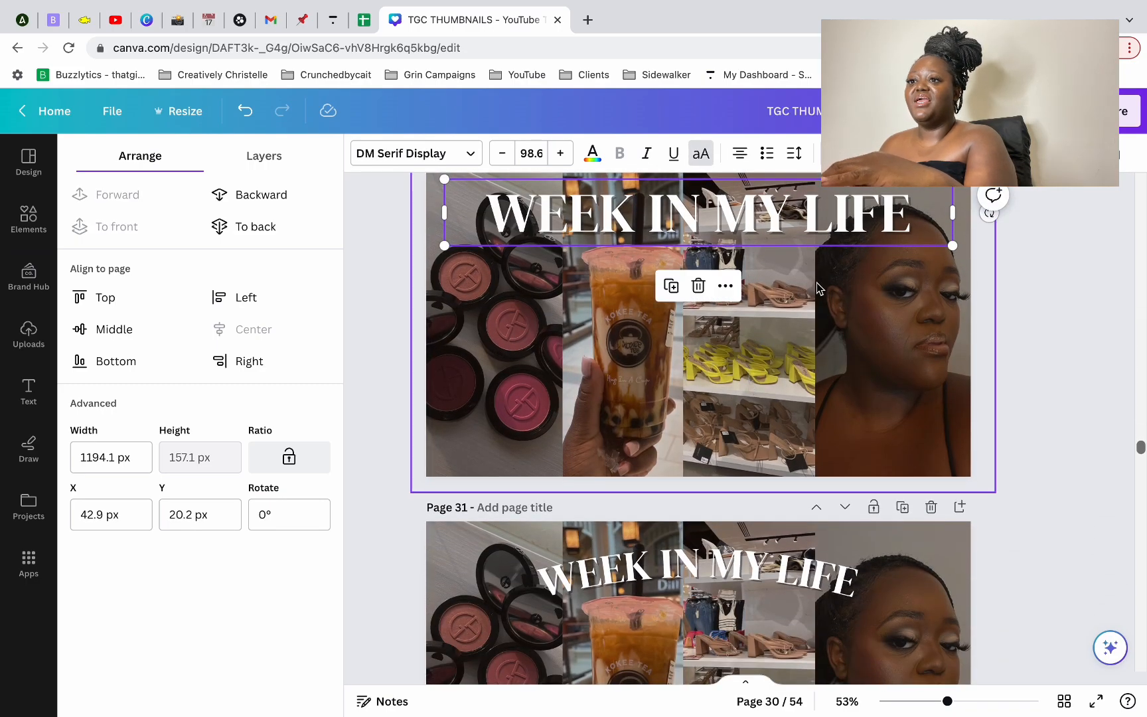
scroll(816, 282, down, 4)
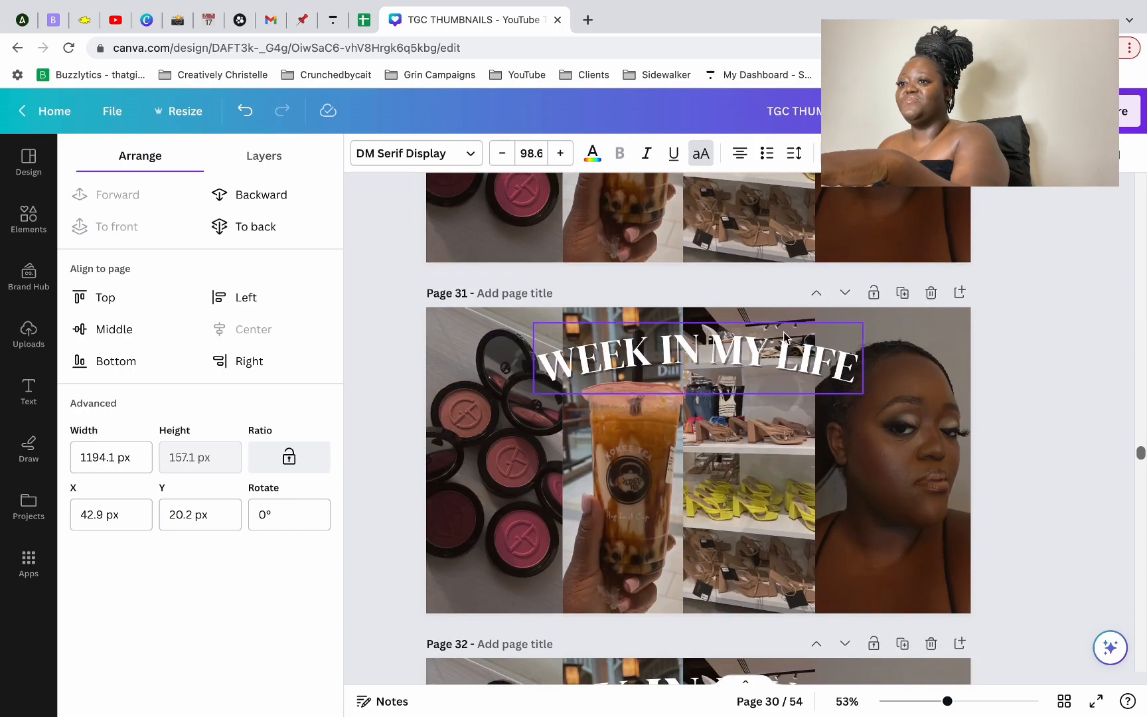
click(784, 336)
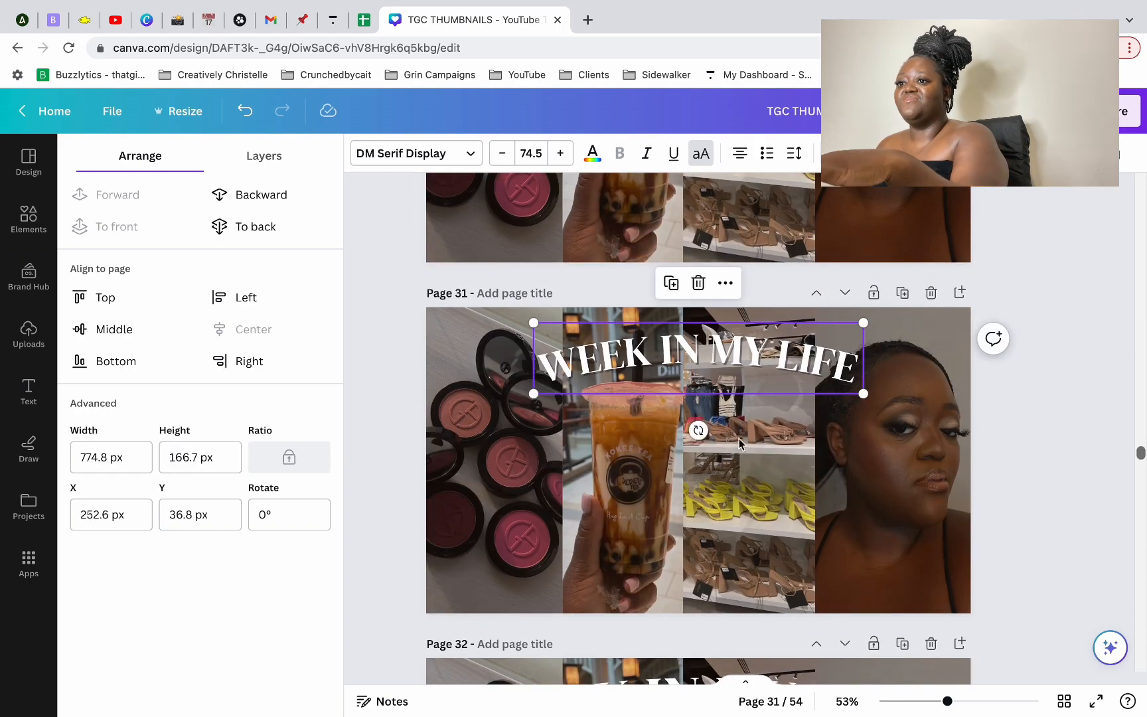
click(715, 499)
key(super+v)
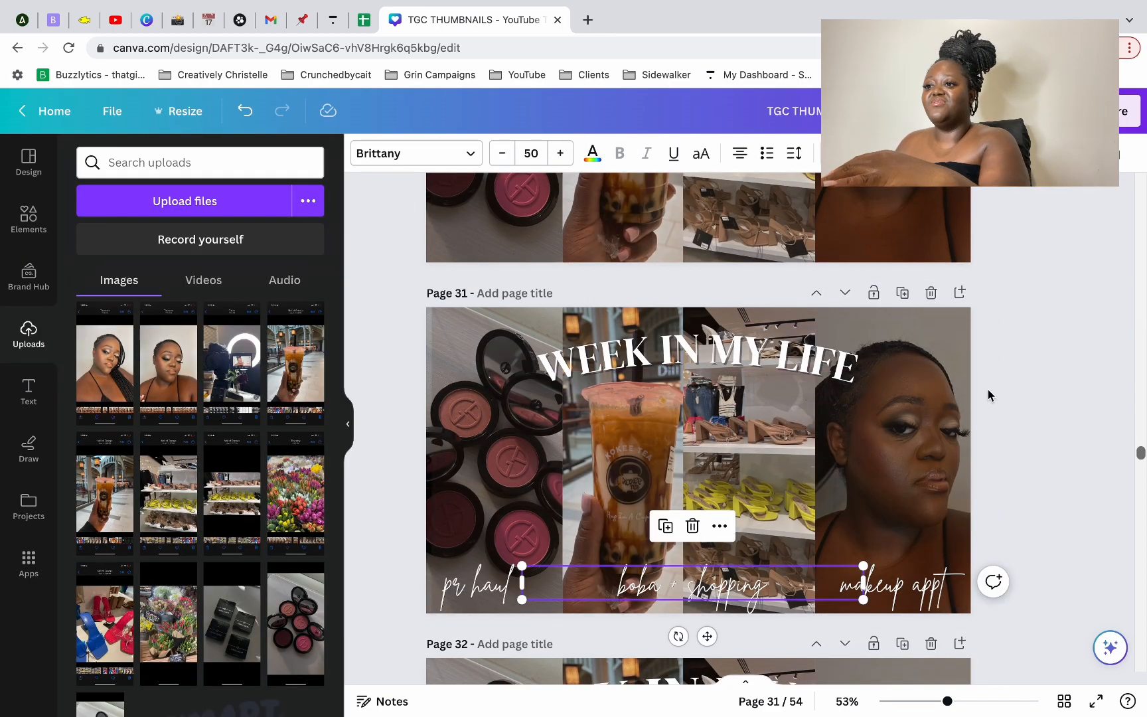
Step: Compare the labelled page 31 thumbnail with the plain and shadowed title variations on pages 29 and 30
click(929, 324)
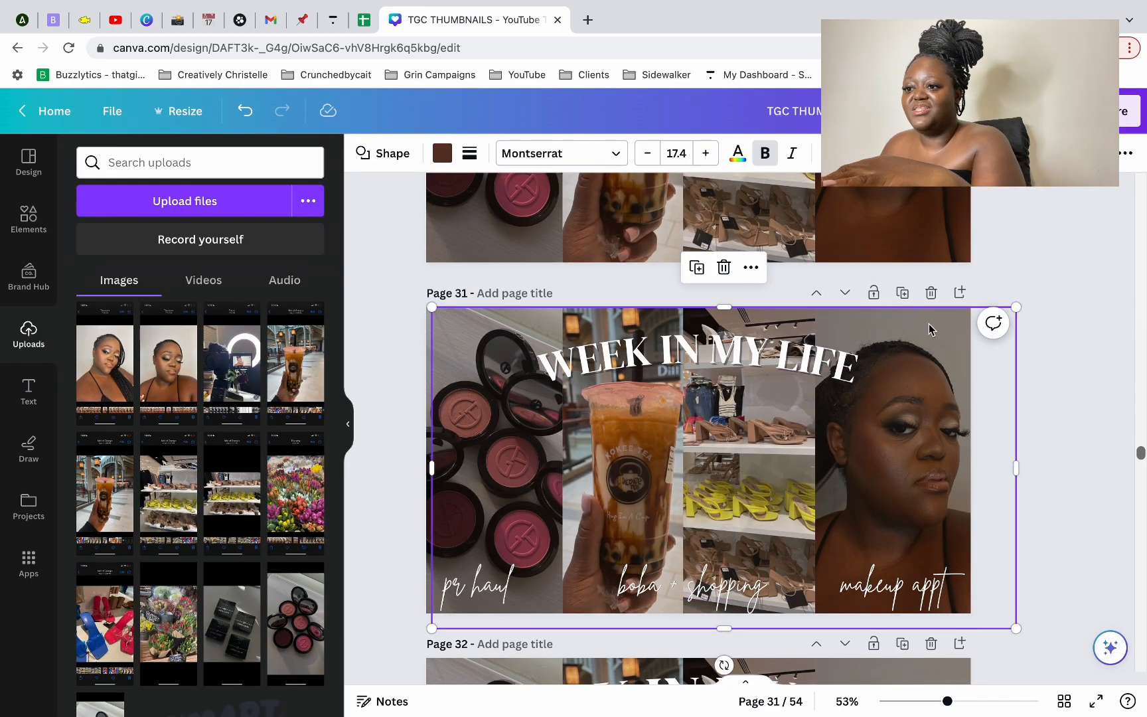
click(689, 584)
click(924, 467)
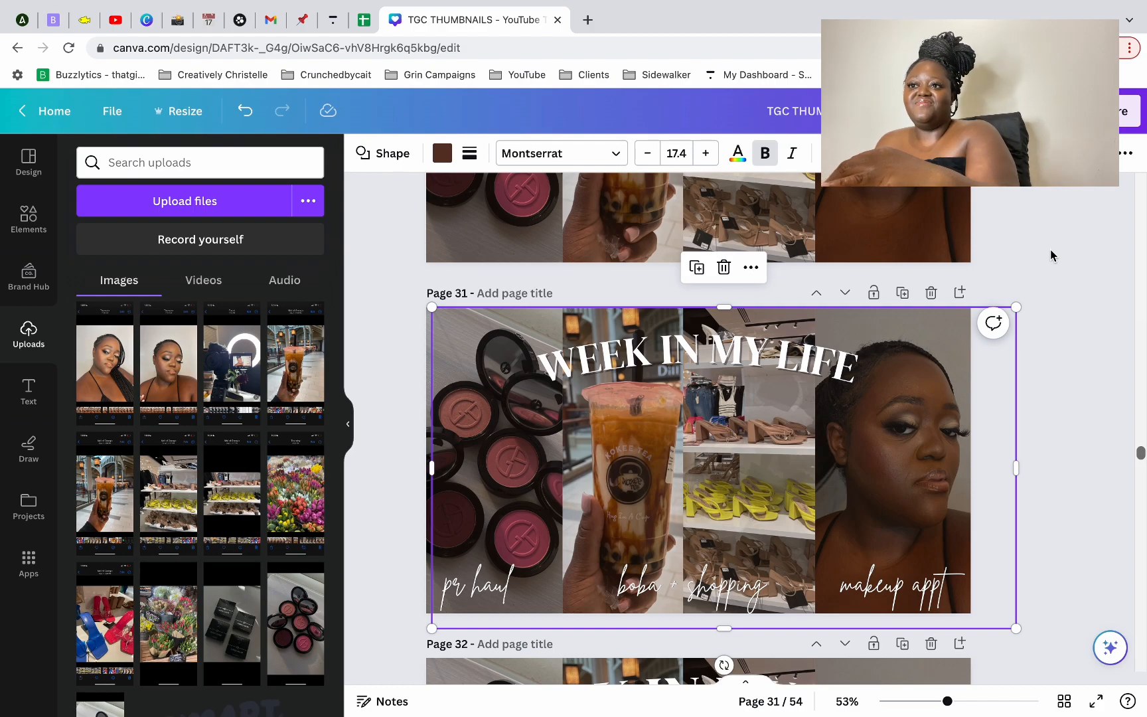
scroll(1051, 249, up, 5)
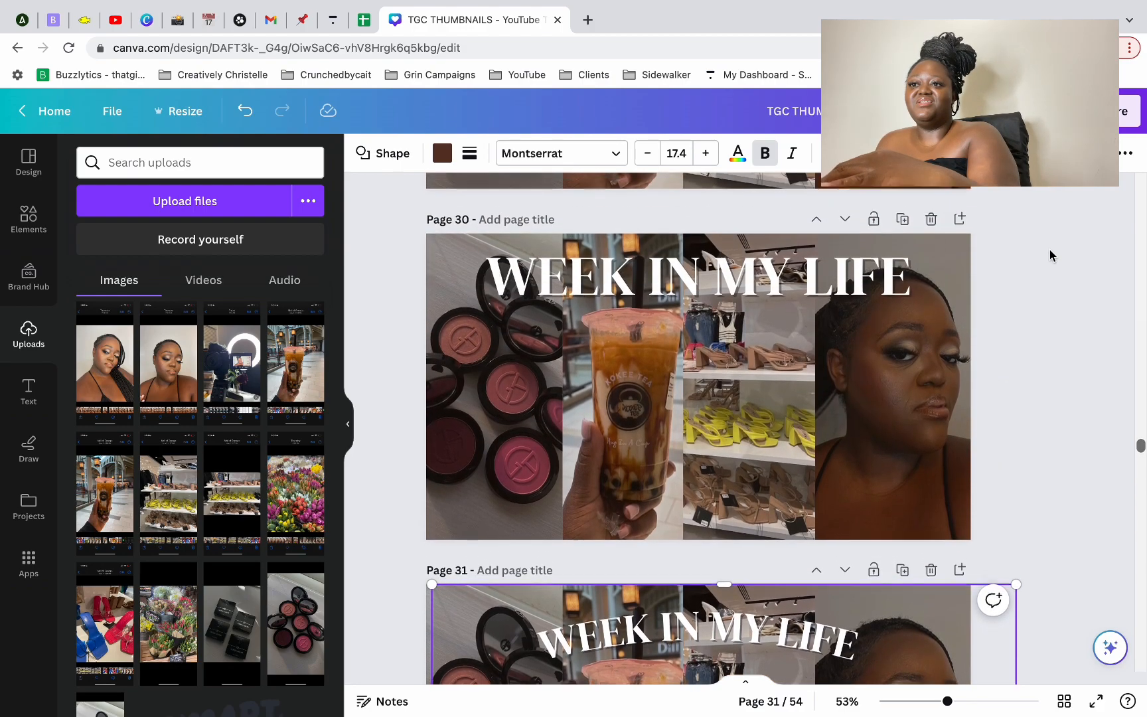
scroll(1050, 250, down, 1)
scroll(973, 246, up, 7)
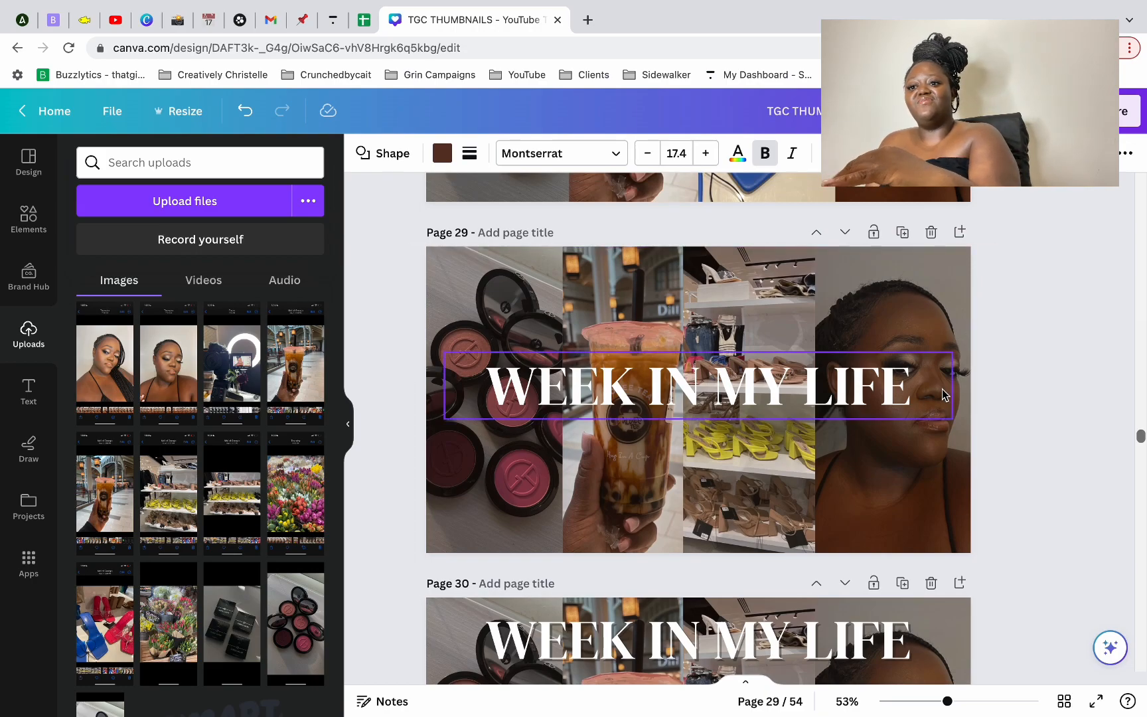
scroll(965, 395, down, 7)
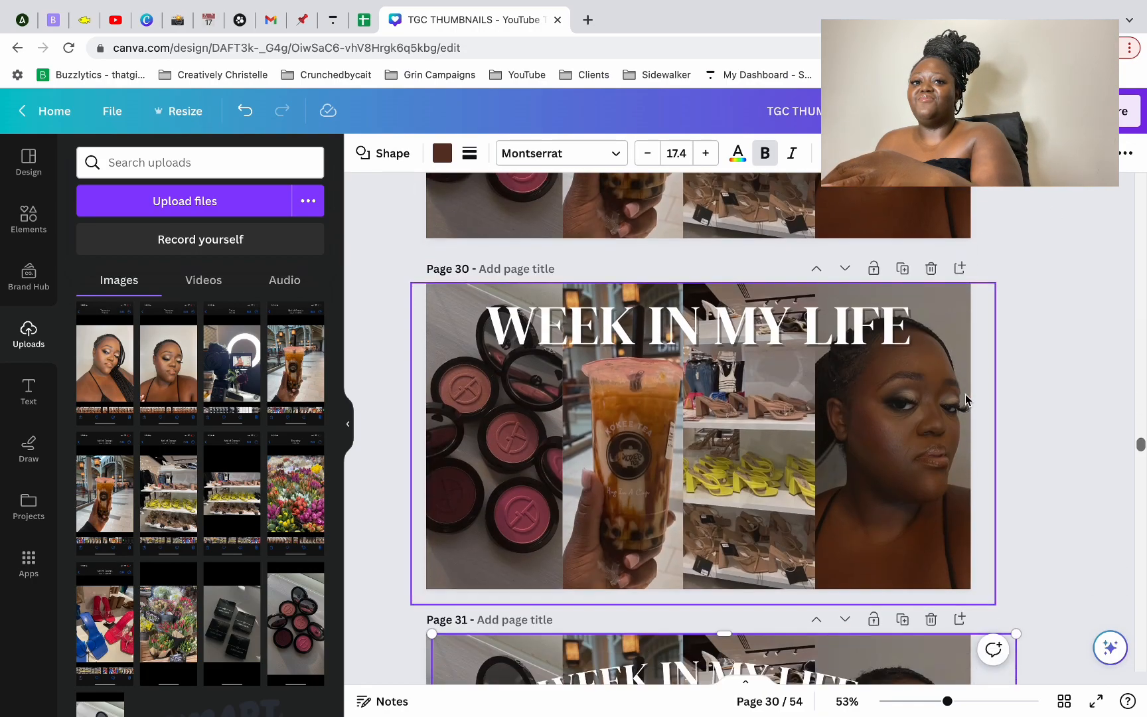
scroll(966, 395, down, 1)
scroll(966, 395, up, 1)
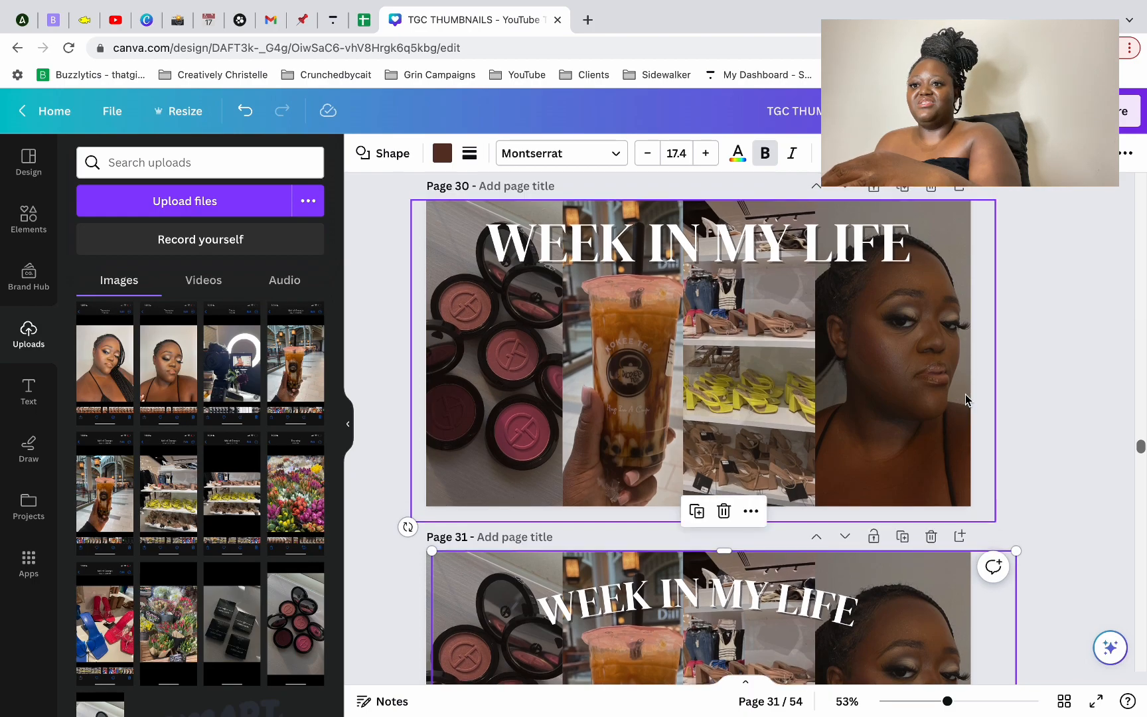
scroll(966, 393, down, 5)
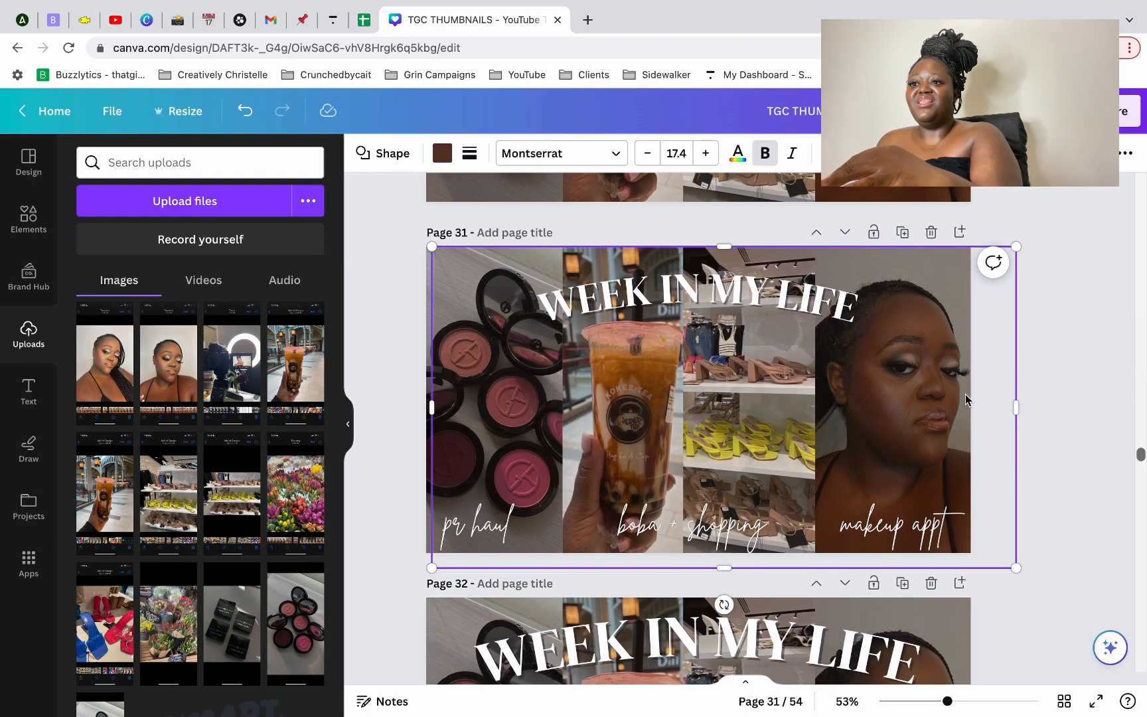
Step: Extend the dark overlay on page 32 past the collage's left edge and lock it
scroll(965, 394, down, 1)
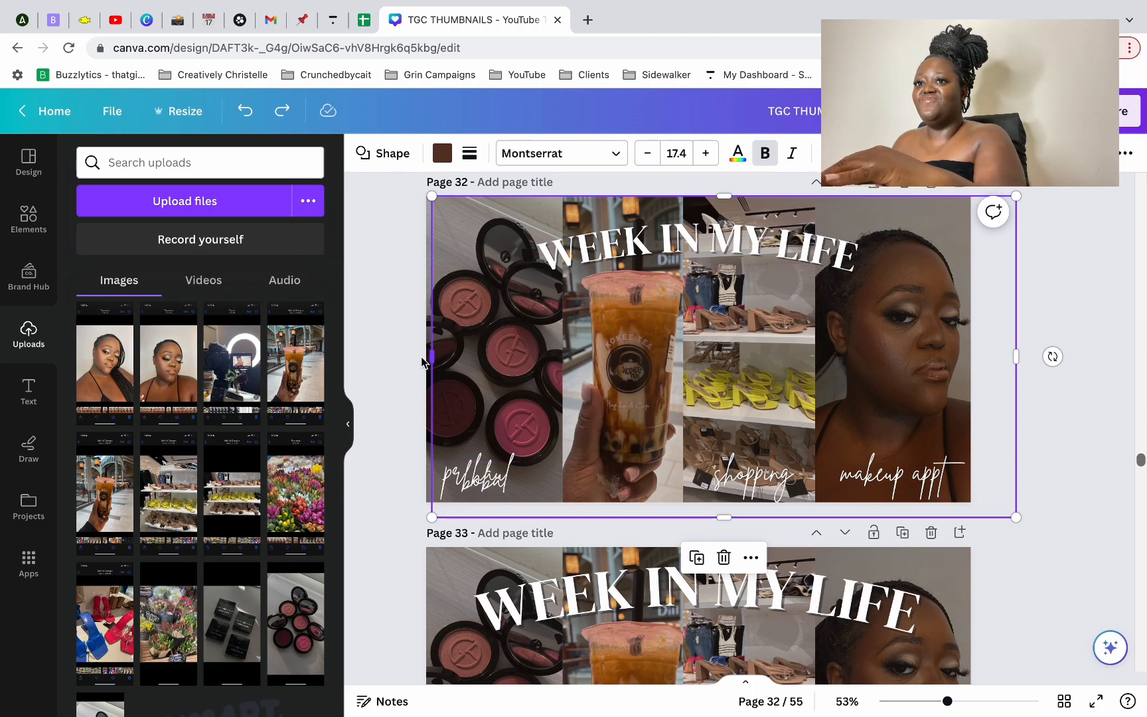
drag(425, 358, 403, 340)
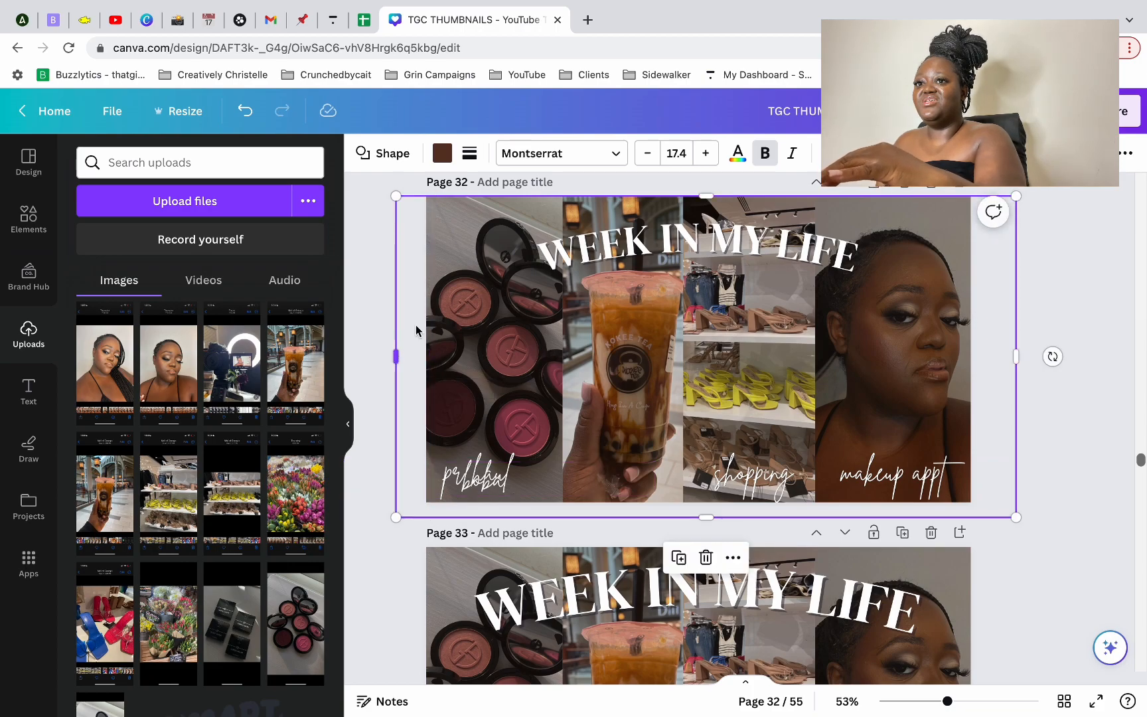
click(1125, 153)
click(1095, 198)
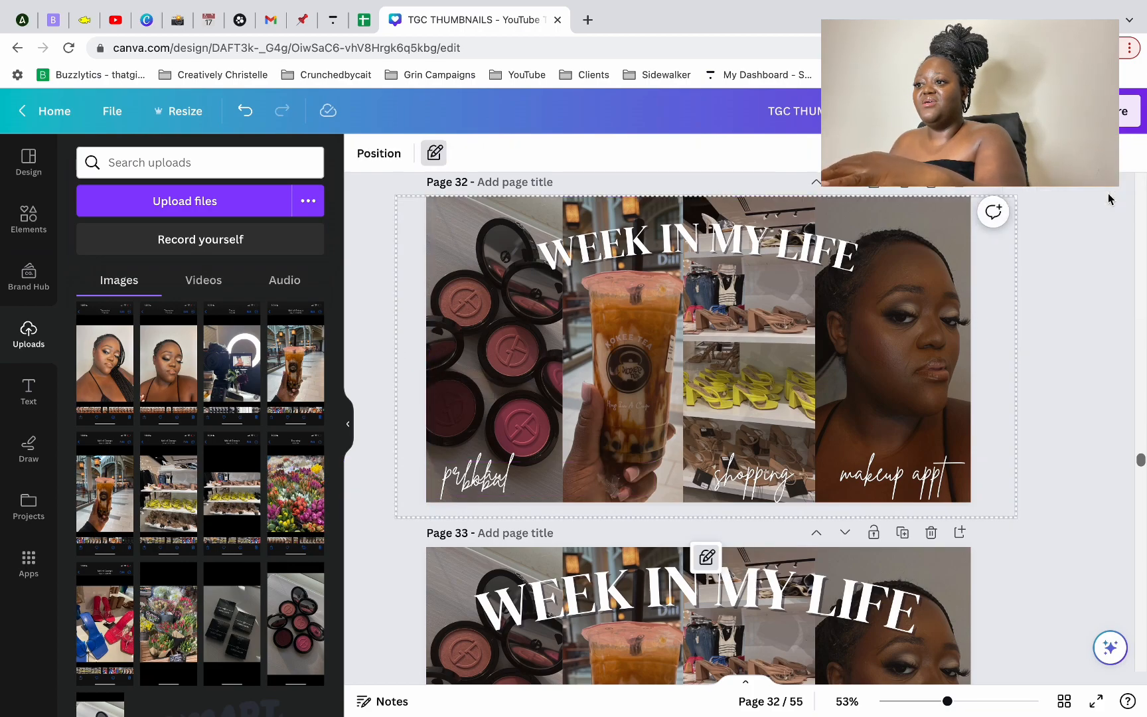
Step: Move the "boba" label on page 32 onto the drink photo, level with the other labels
click(517, 482)
drag(517, 482, 665, 479)
drag(665, 482, 654, 480)
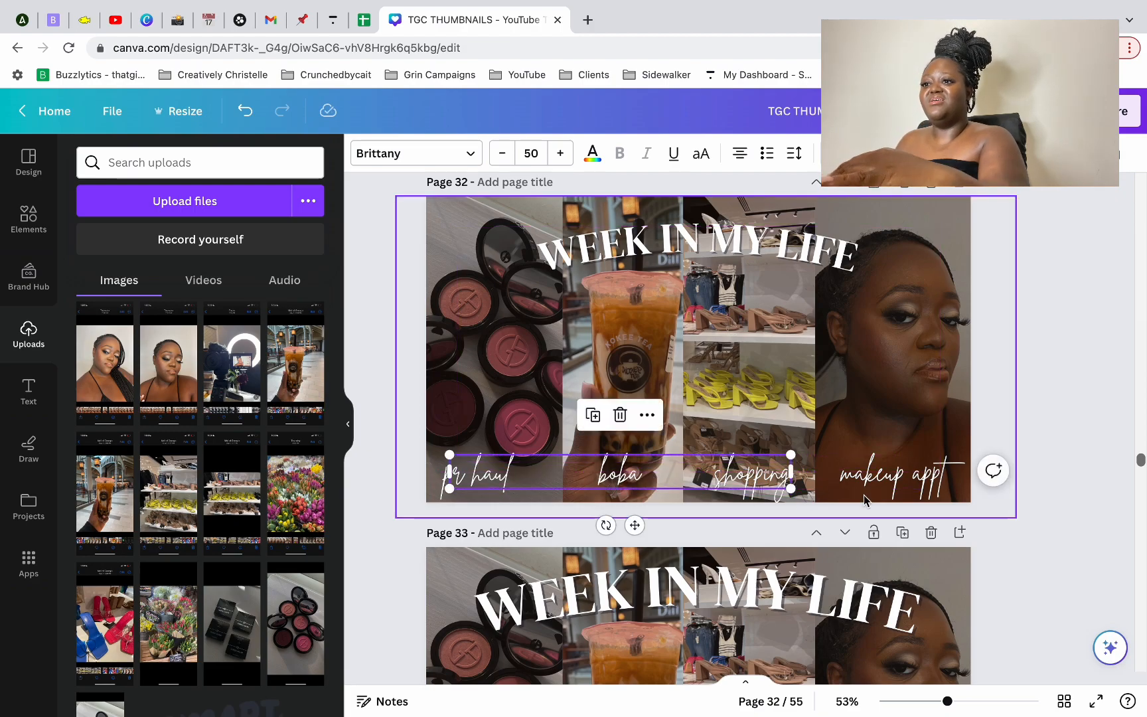
click(1017, 448)
scroll(1025, 403, up, 1)
scroll(1025, 403, up, 1)
scroll(1025, 402, down, 1)
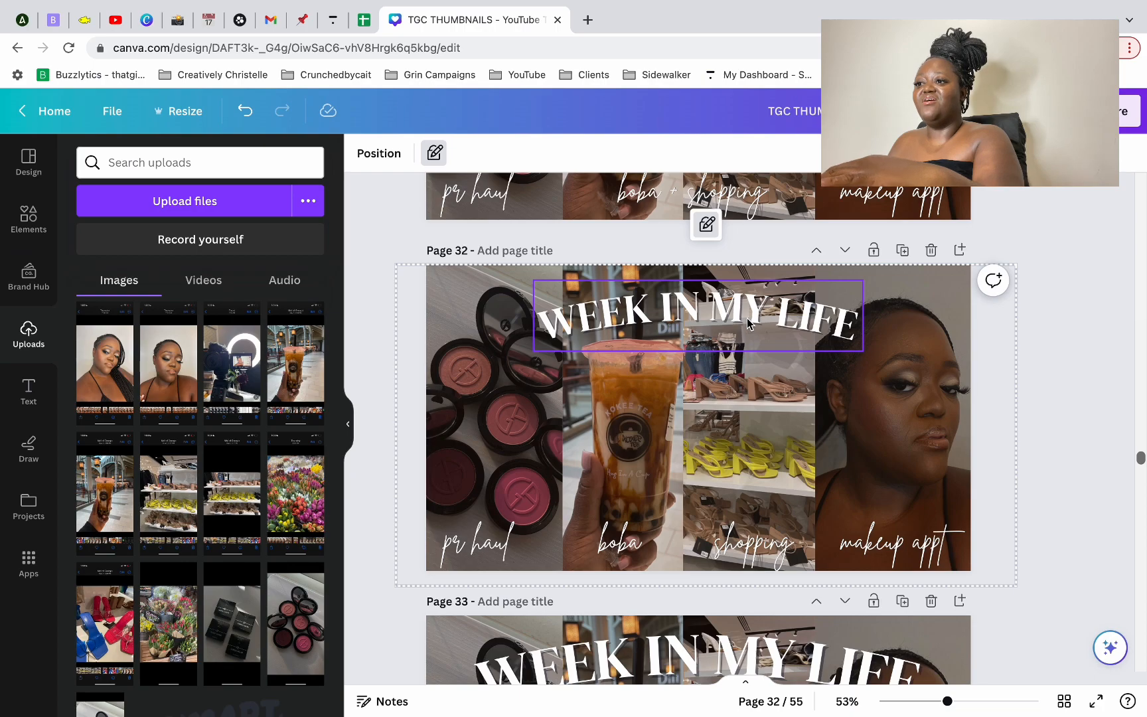
scroll(747, 323, down, 1)
click(502, 460)
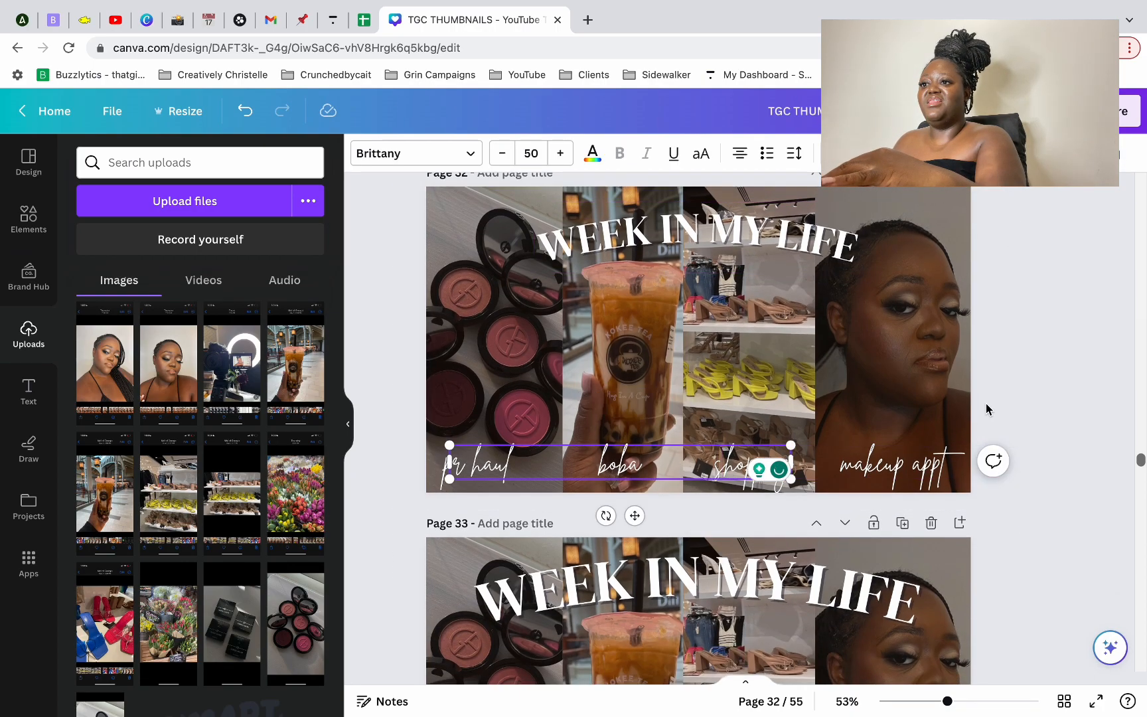
scroll(658, 326, up, 1)
Step: Enlarge the curved title on page 32 to about font size 88.8, keeping it centered near the collage's upper edge
click(692, 300)
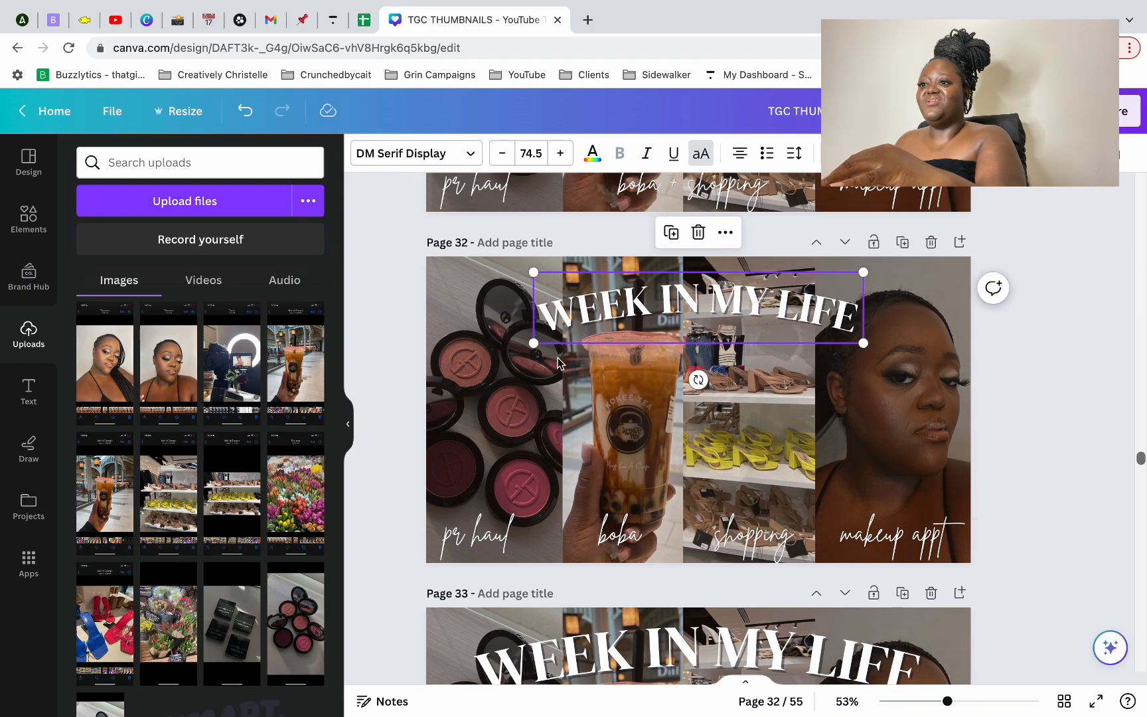
scroll(584, 312, down, 5)
scroll(655, 299, up, 5)
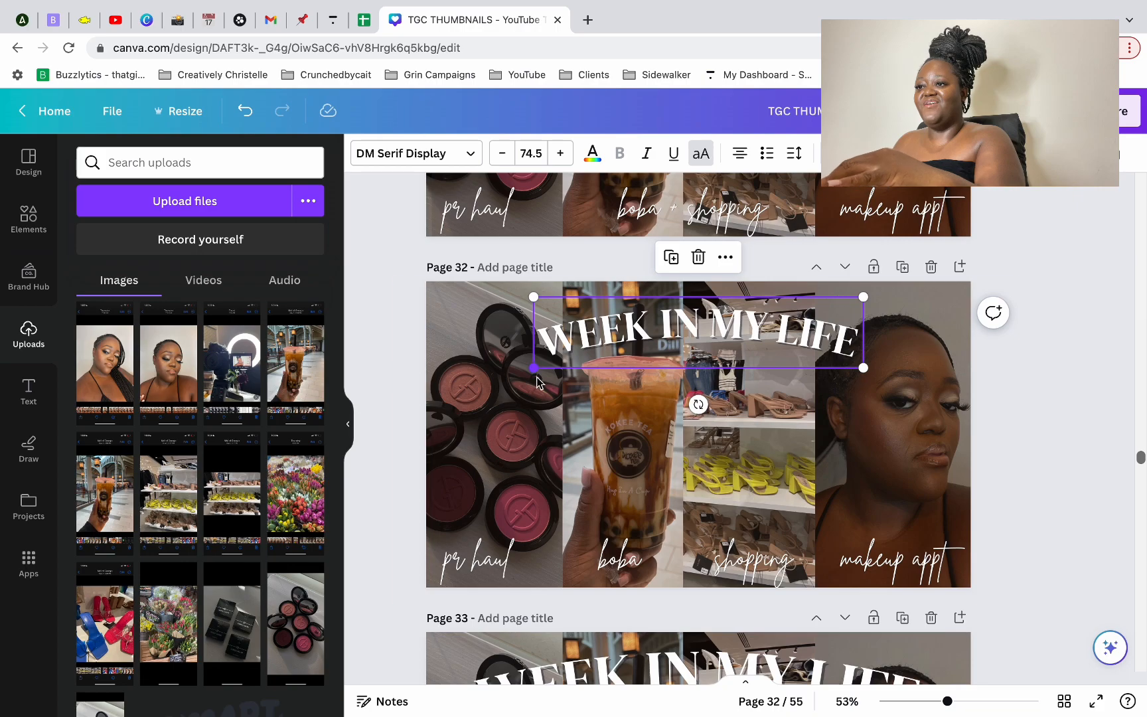
scroll(536, 391, down, 2)
click(565, 555)
scroll(575, 425, up, 2)
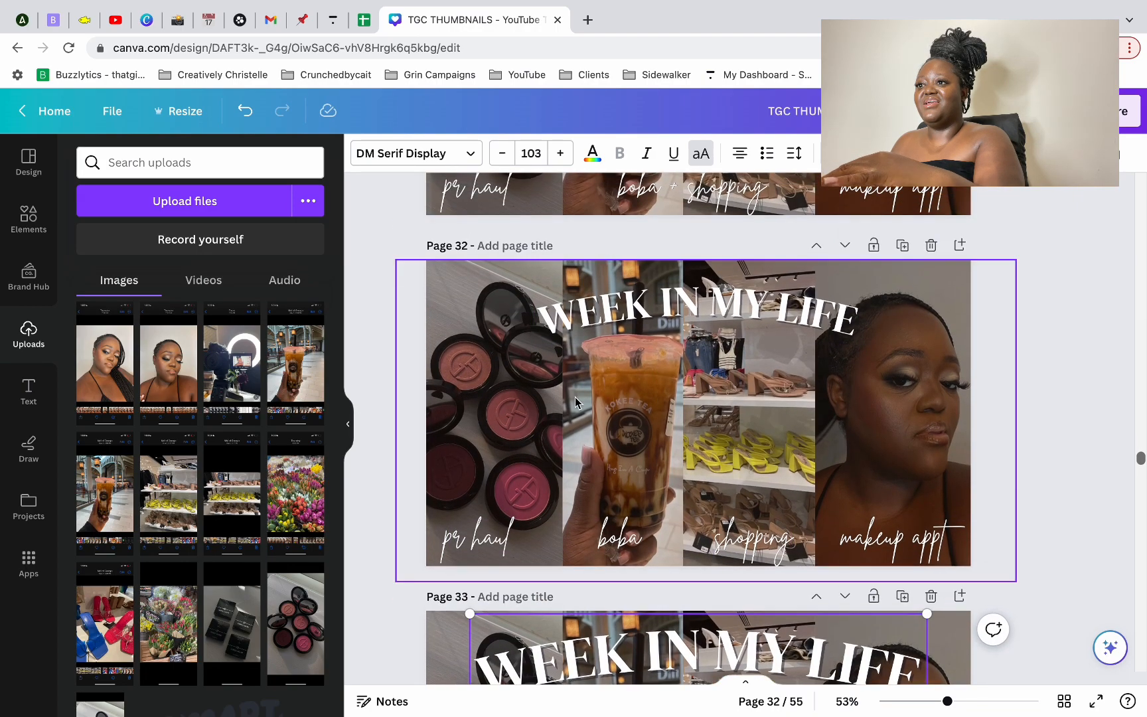
click(582, 330)
drag(535, 344, 488, 374)
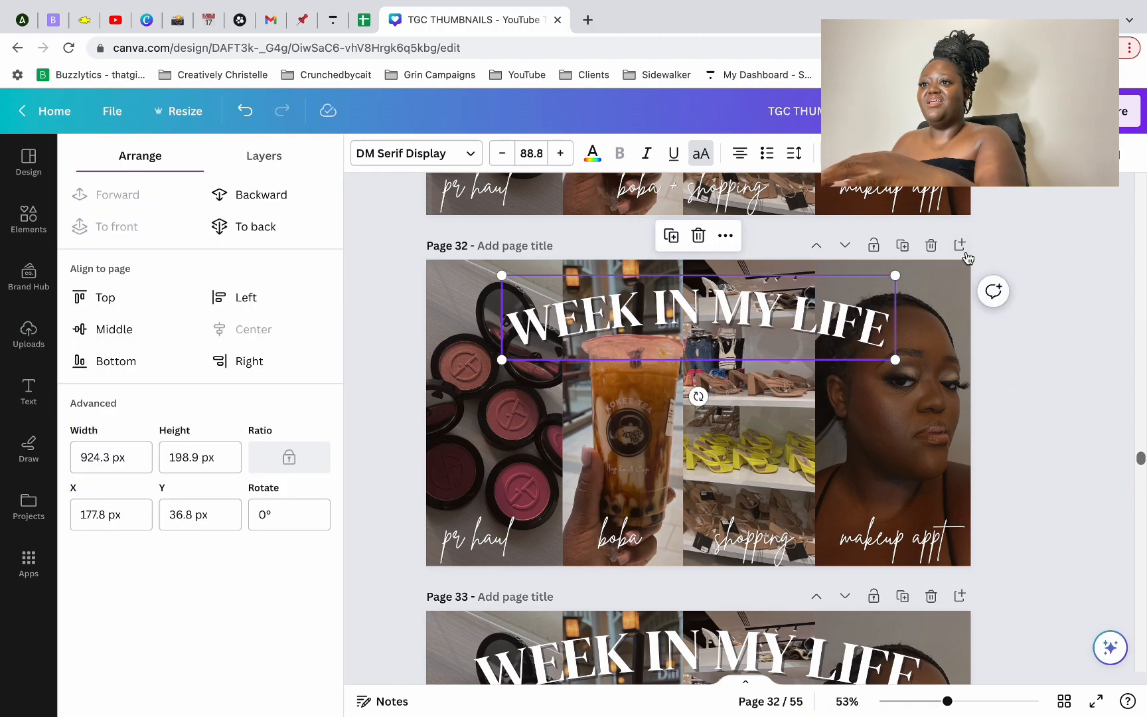
click(960, 245)
key(ctrl+z)
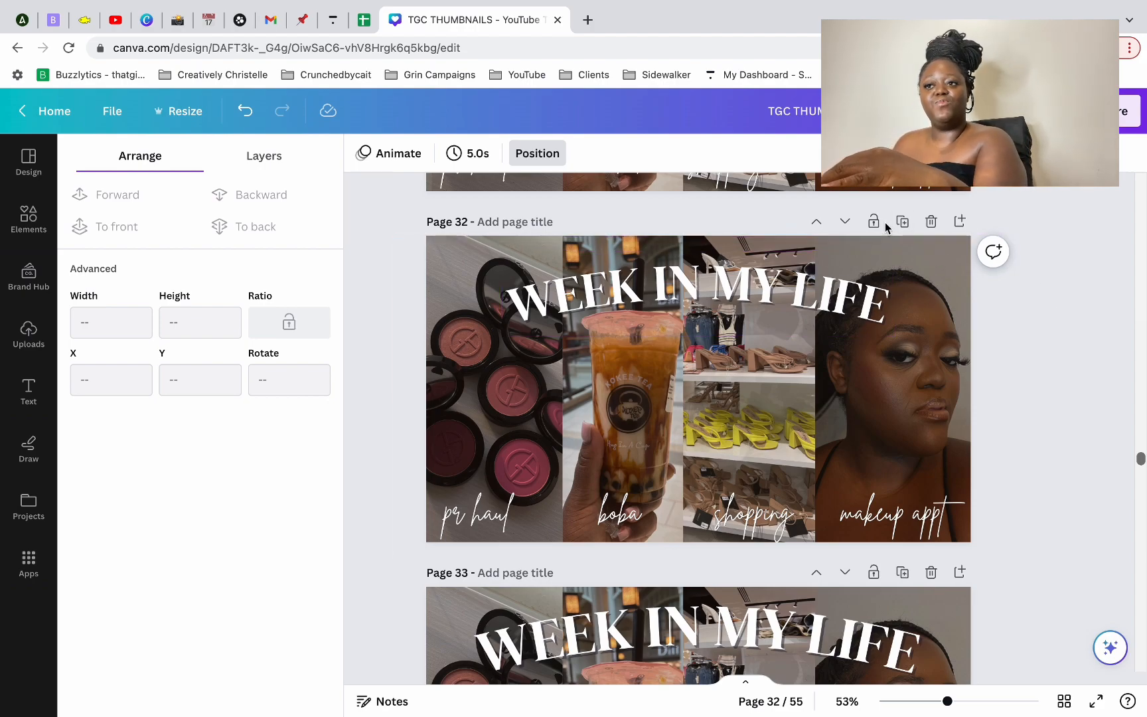
Step: Add a blank page after page 32
scroll(894, 341, down, 1)
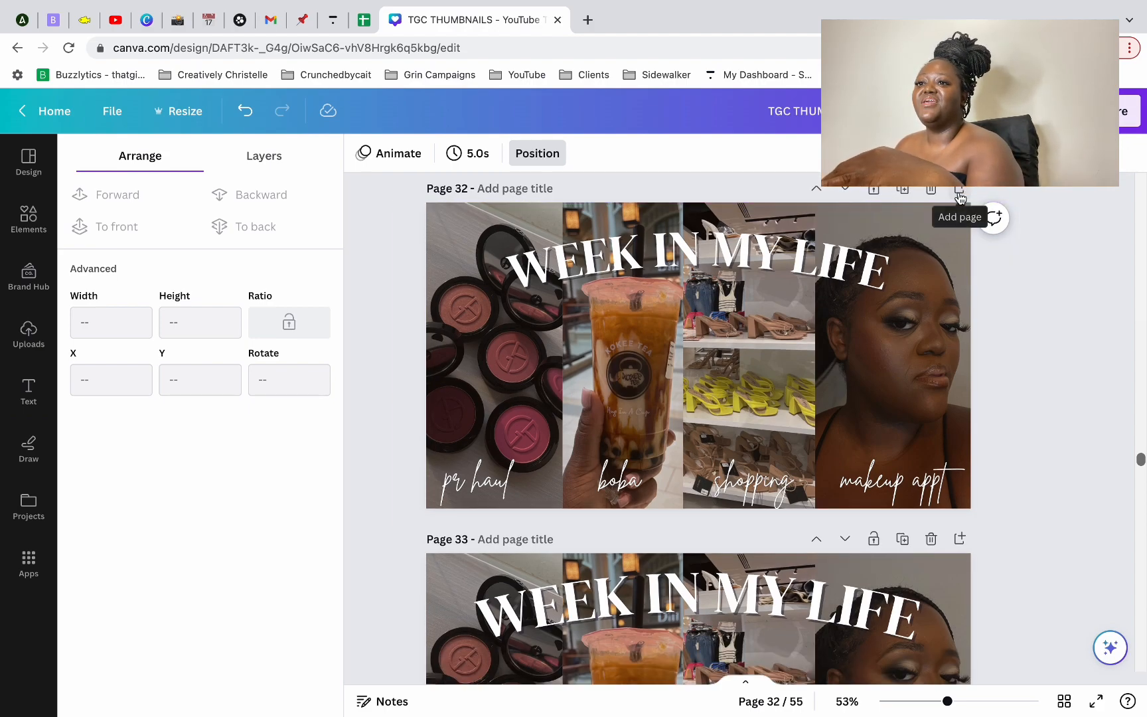
click(893, 400)
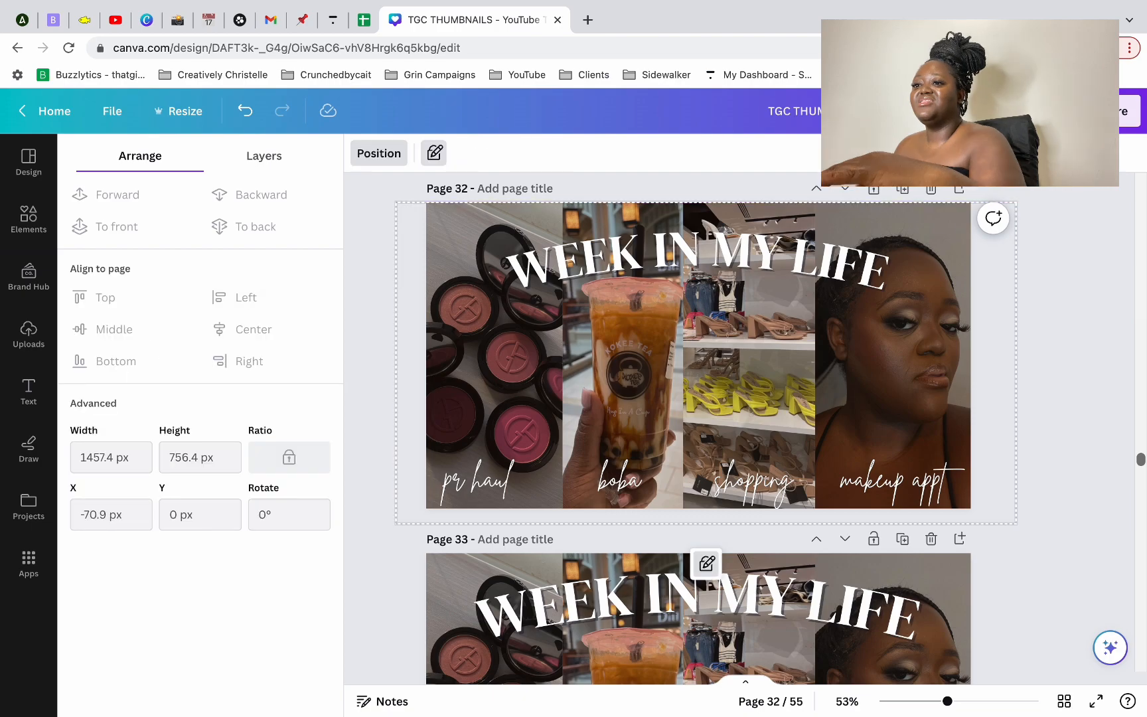
click(960, 190)
Step: Insert a square shape on the blank page and stretch it to about 1813 x 909 px, covering the page
key(r)
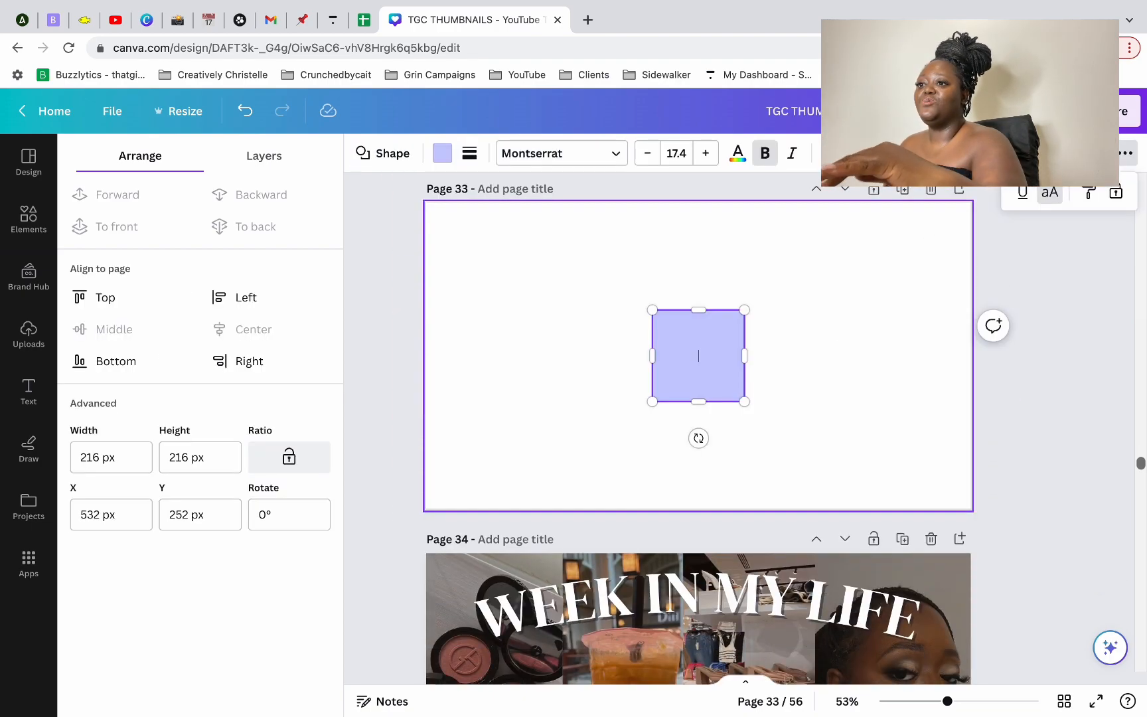
click(715, 298)
click(707, 348)
drag(652, 310, 370, 192)
drag(743, 401, 1136, 578)
Step: Make the page-covering rectangle semi-transparent and delete it from the blank page
click(1086, 153)
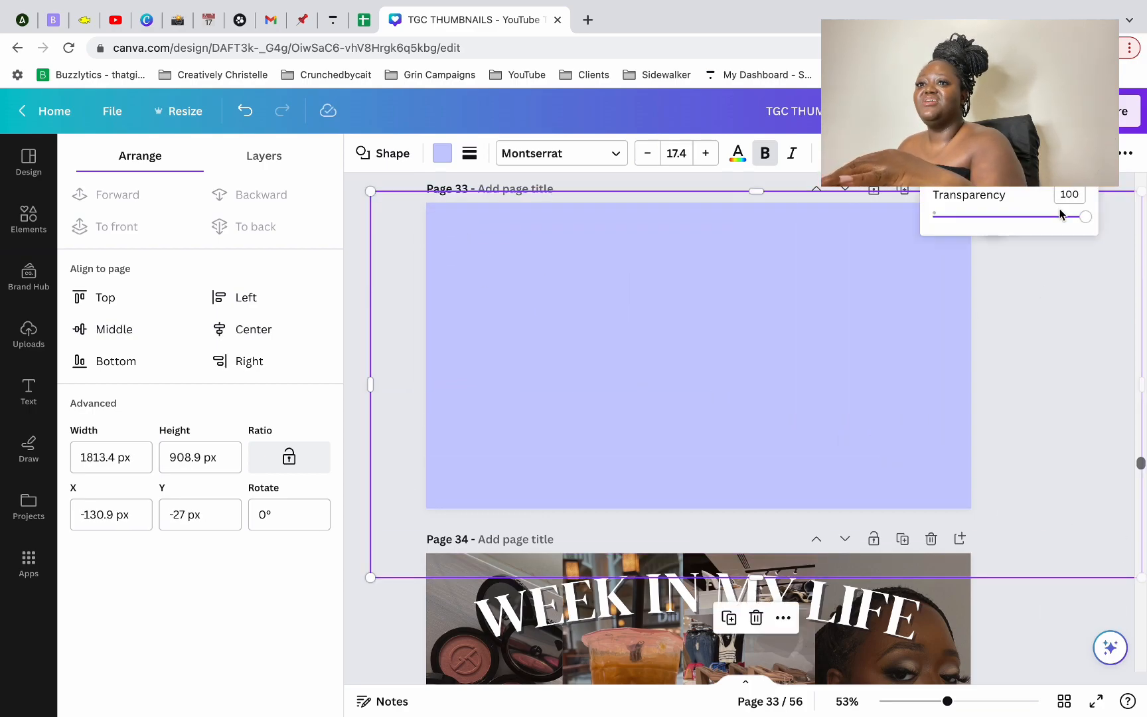
drag(1051, 216, 1022, 217)
click(1037, 311)
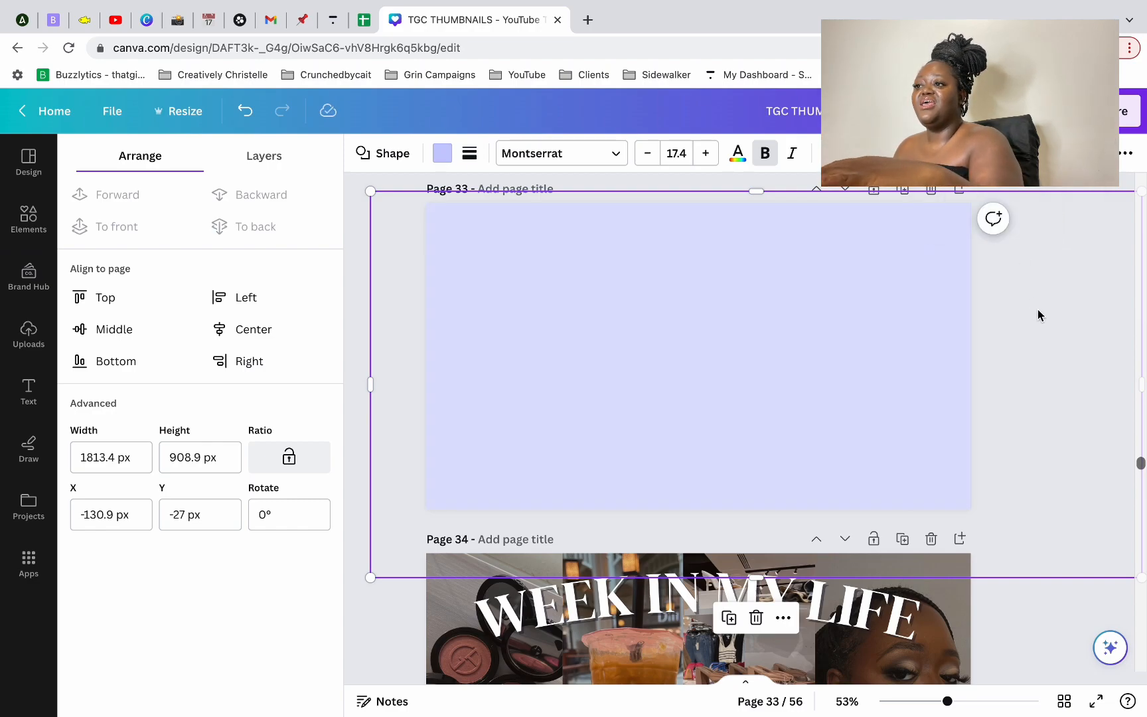
key(Delete)
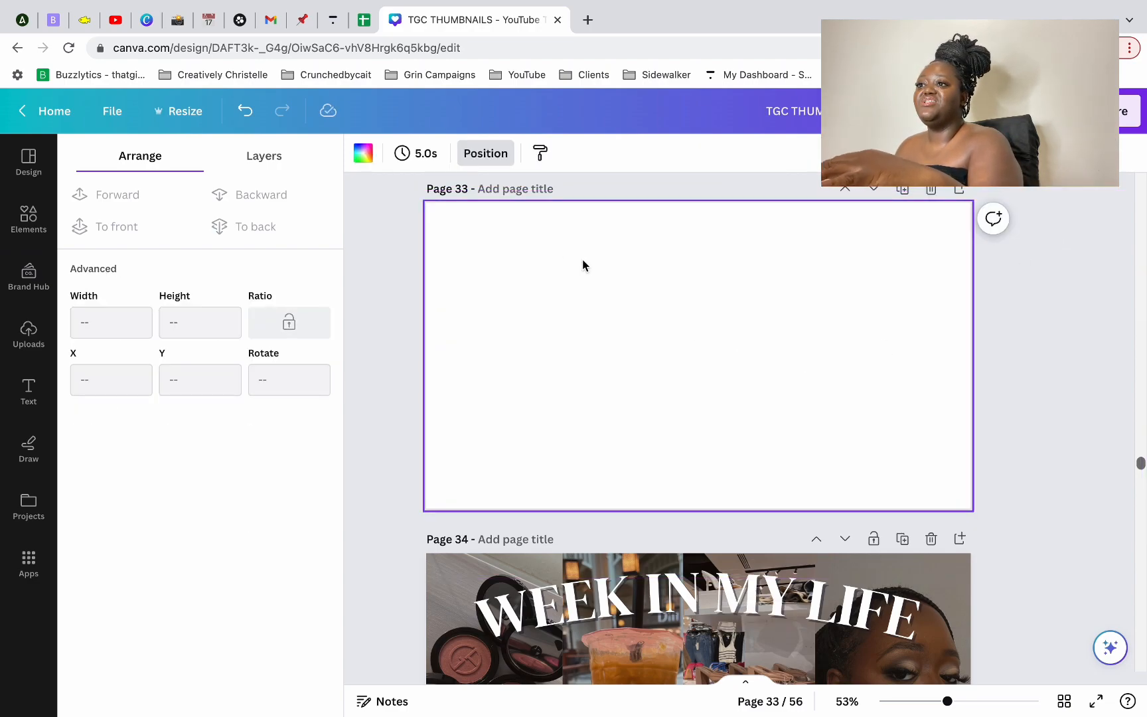
Step: Try different page alignments on the curved page 34 title, finishing with it aligned to the top and centered horizontally
click(475, 159)
click(476, 159)
click(475, 159)
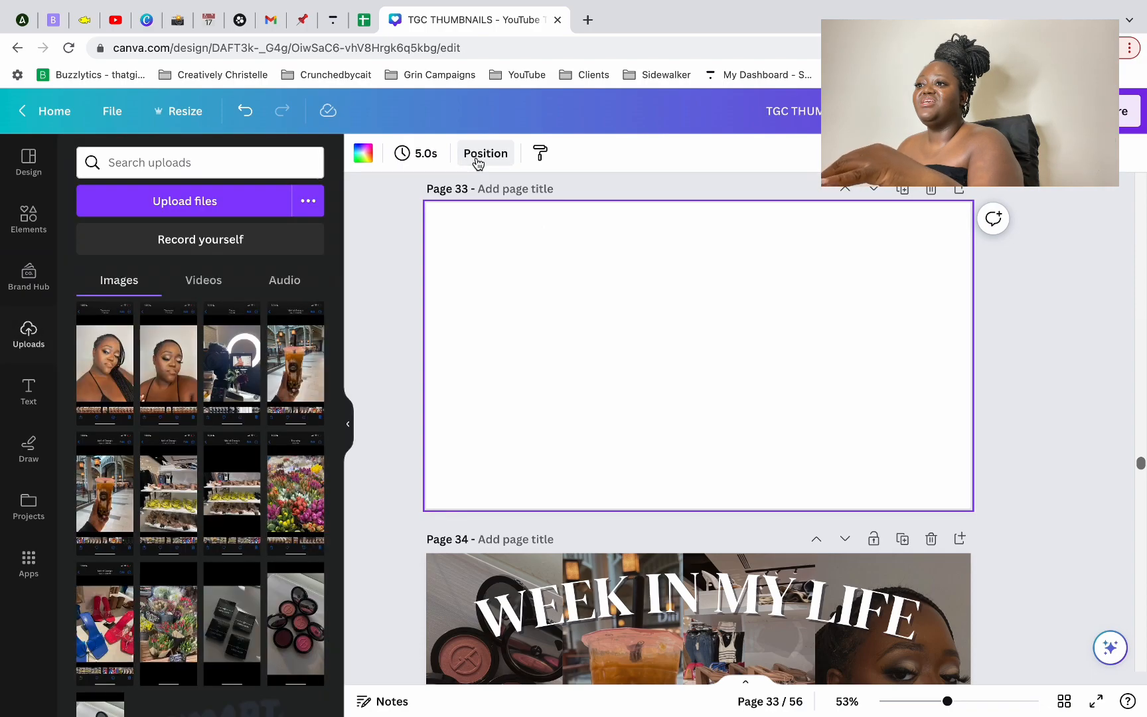
scroll(526, 310, down, 5)
click(571, 243)
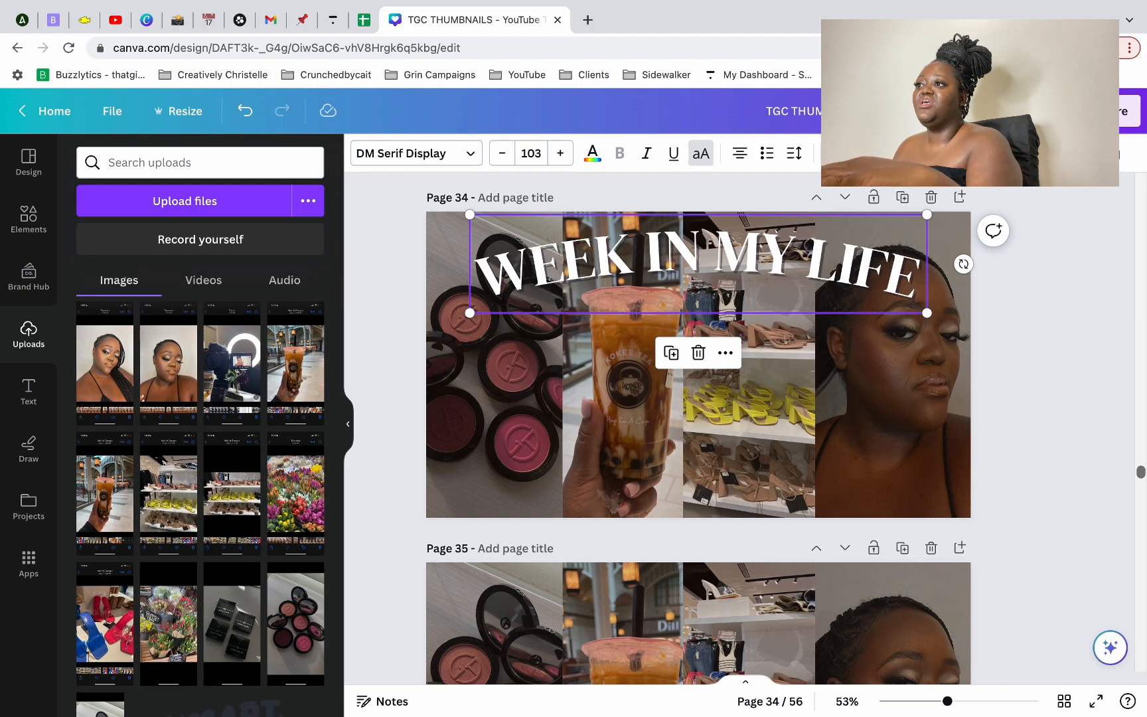
click(973, 153)
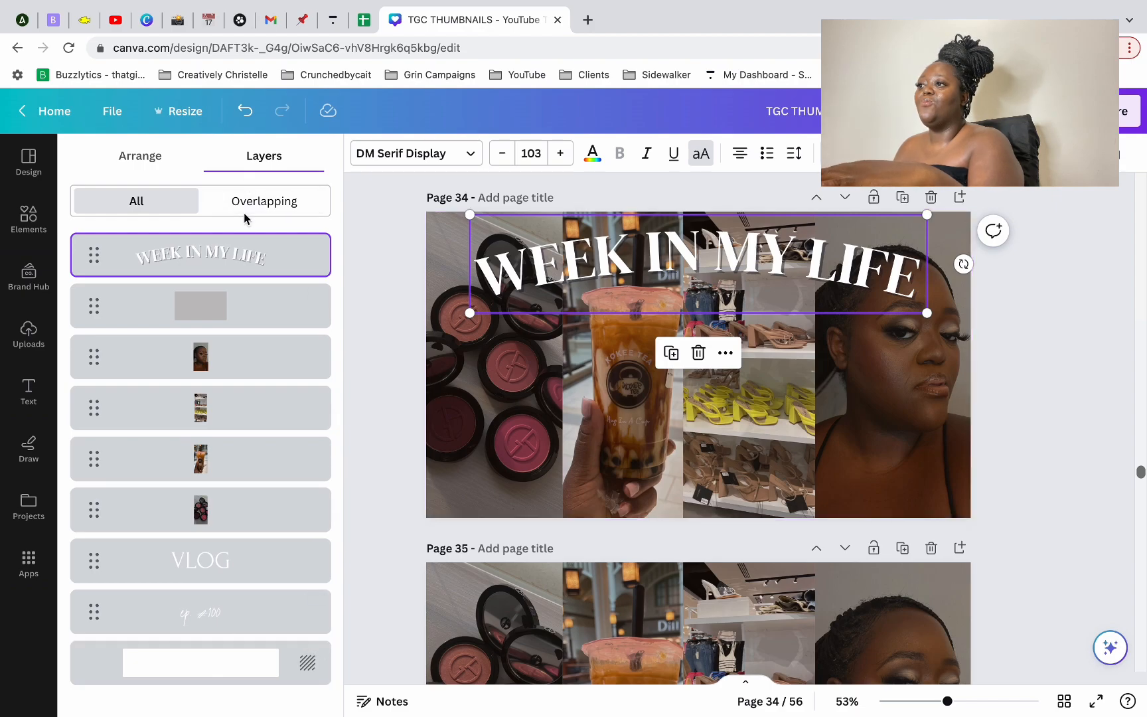
click(163, 155)
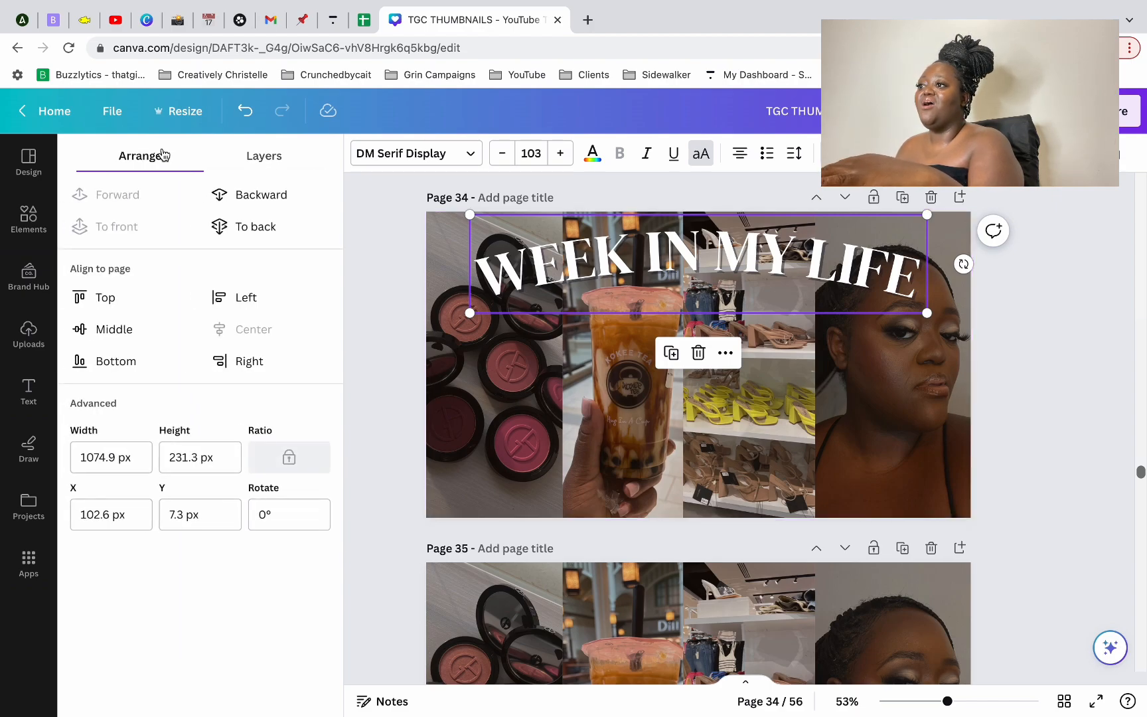
click(126, 300)
click(123, 363)
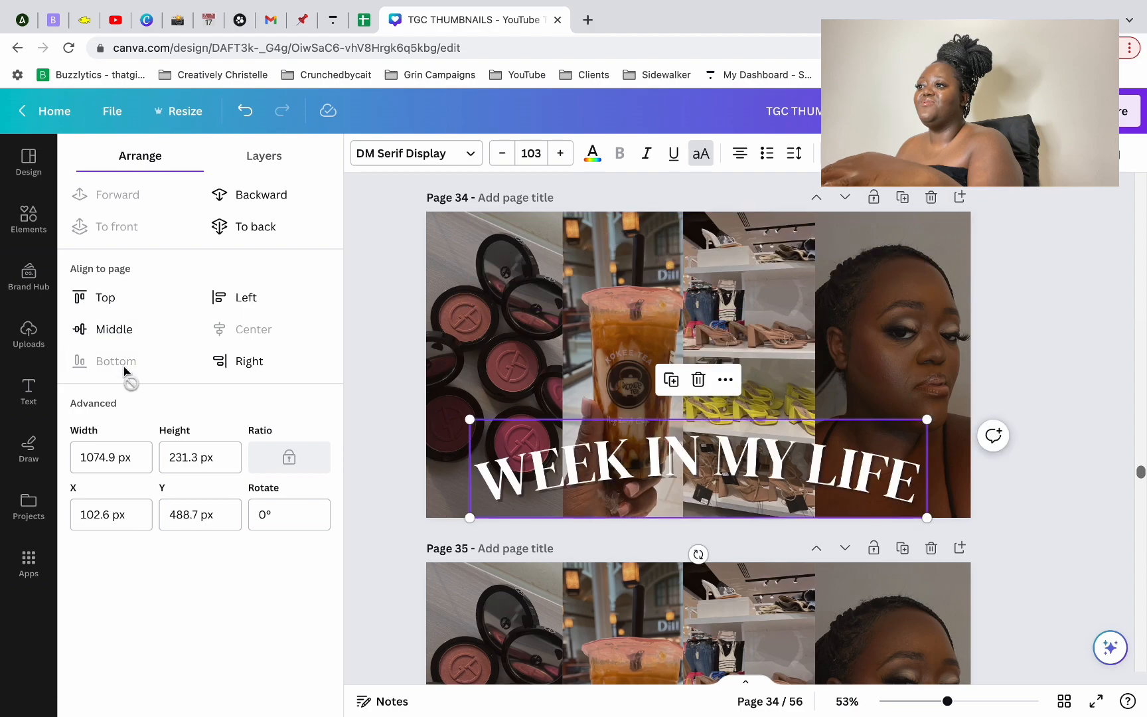
click(128, 332)
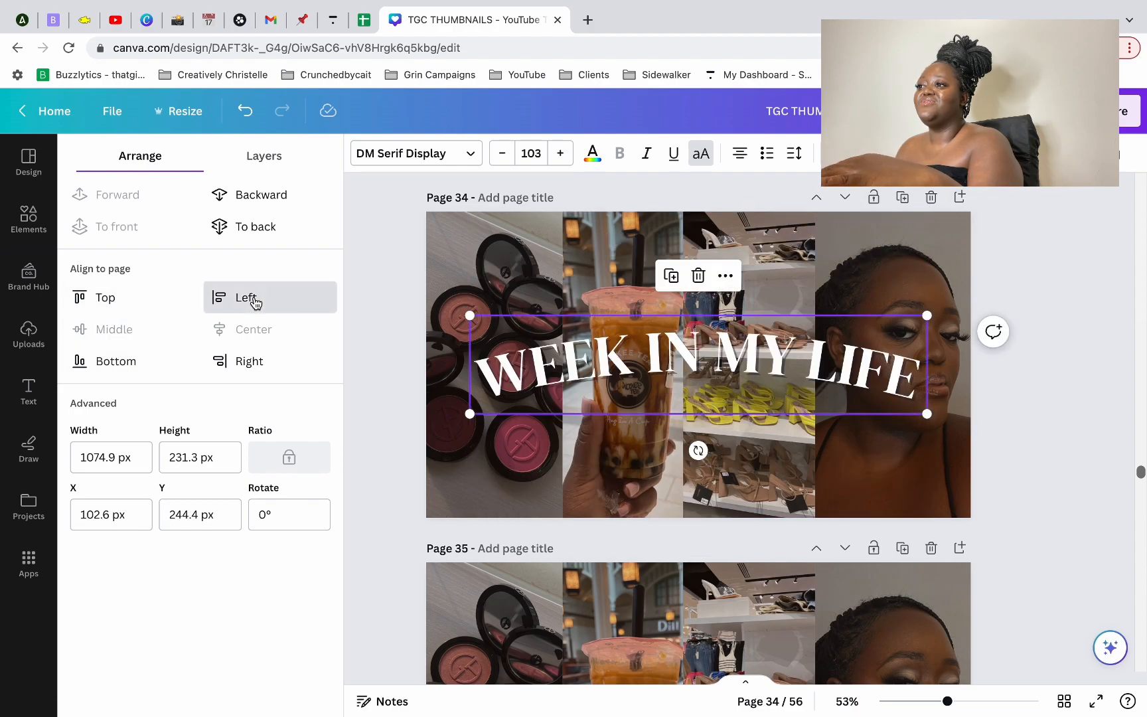
click(229, 299)
click(147, 299)
click(148, 330)
click(219, 329)
click(174, 304)
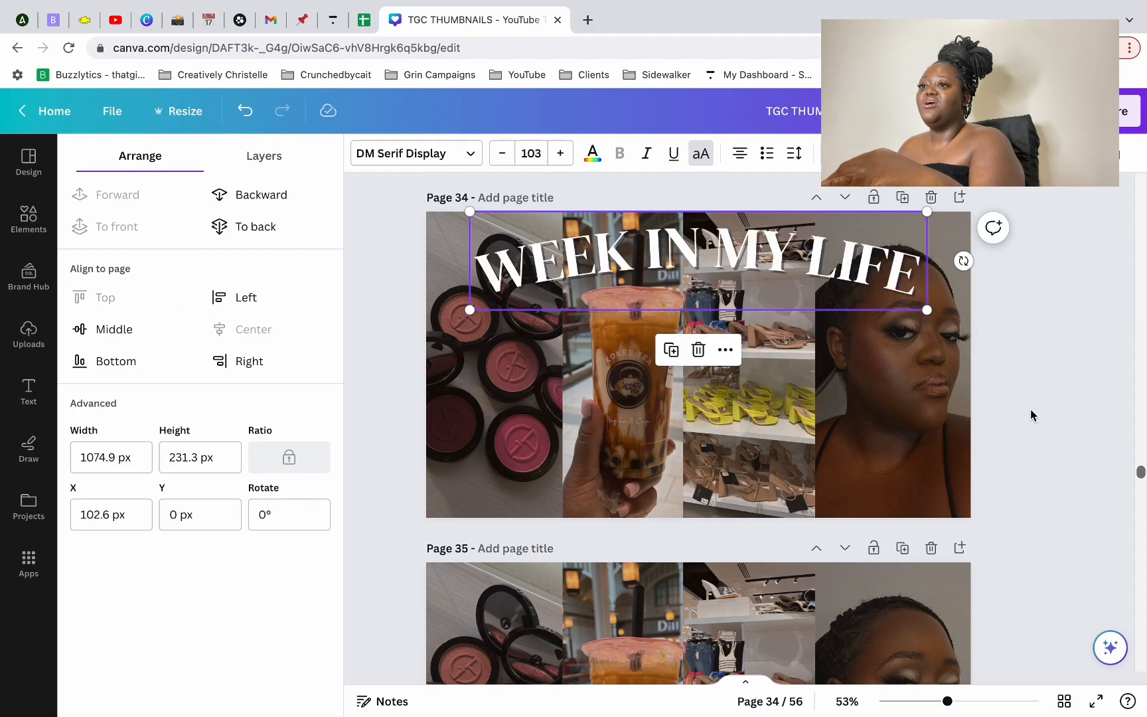
Step: Insert a three-column grid on blank page 33 and delete it
scroll(803, 556, up, 5)
scroll(802, 556, up, 3)
click(801, 556)
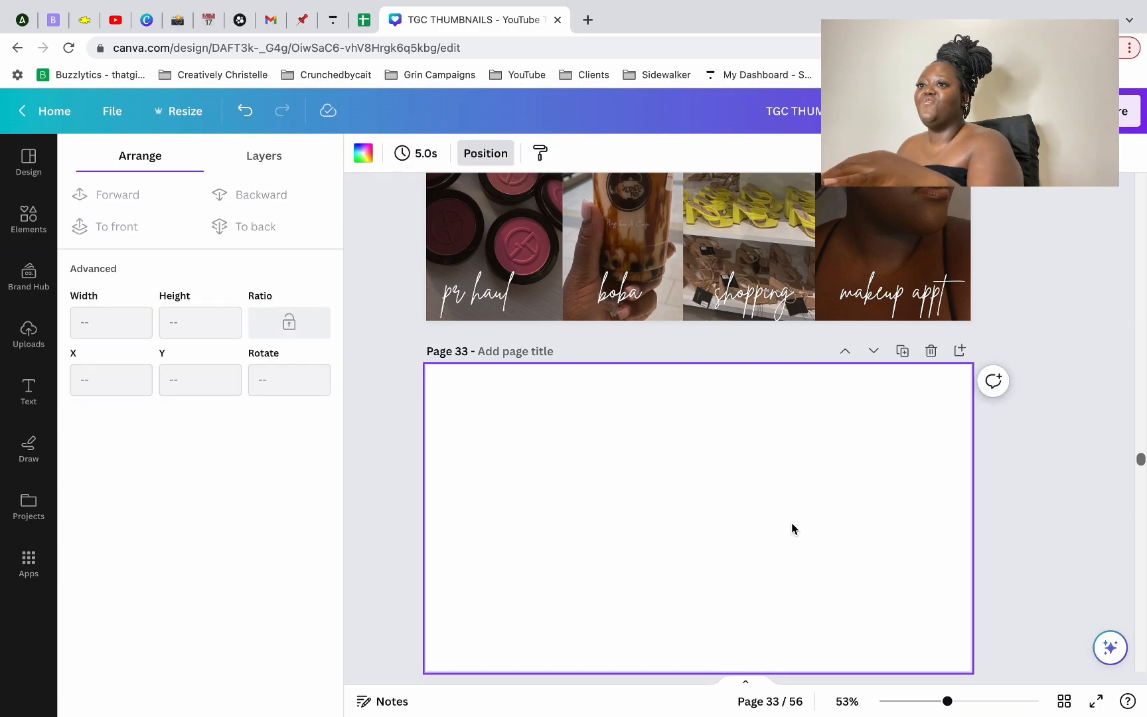
scroll(782, 516, up, 3)
scroll(944, 312, down, 3)
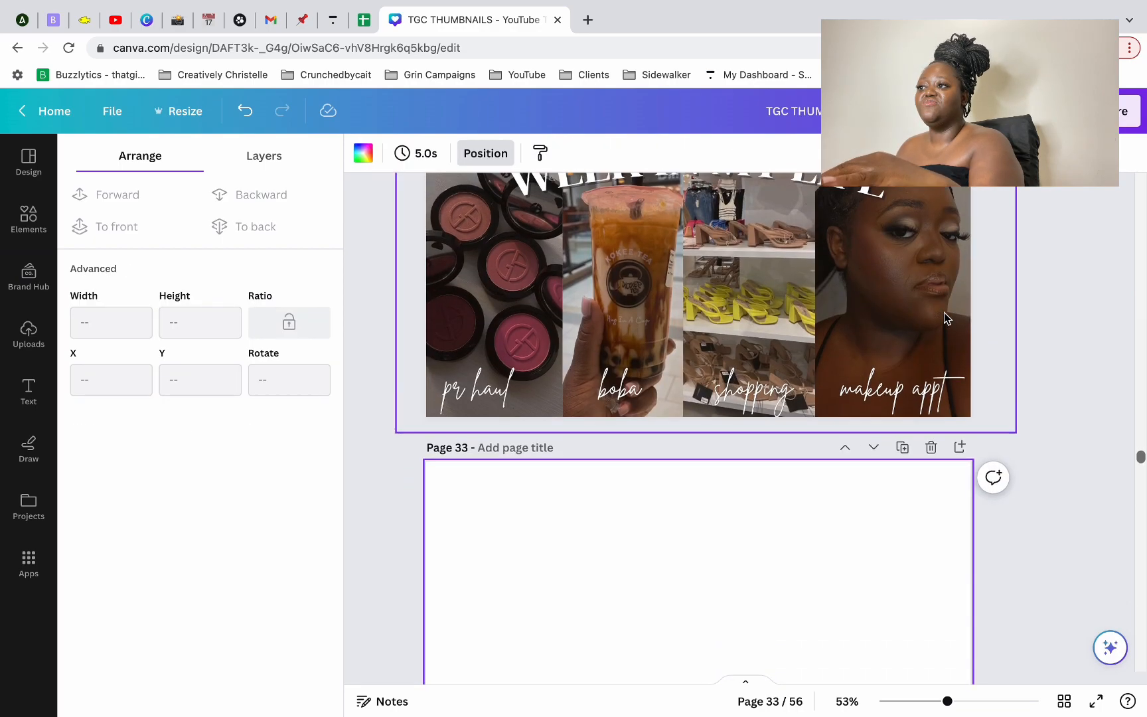
scroll(944, 312, down, 1)
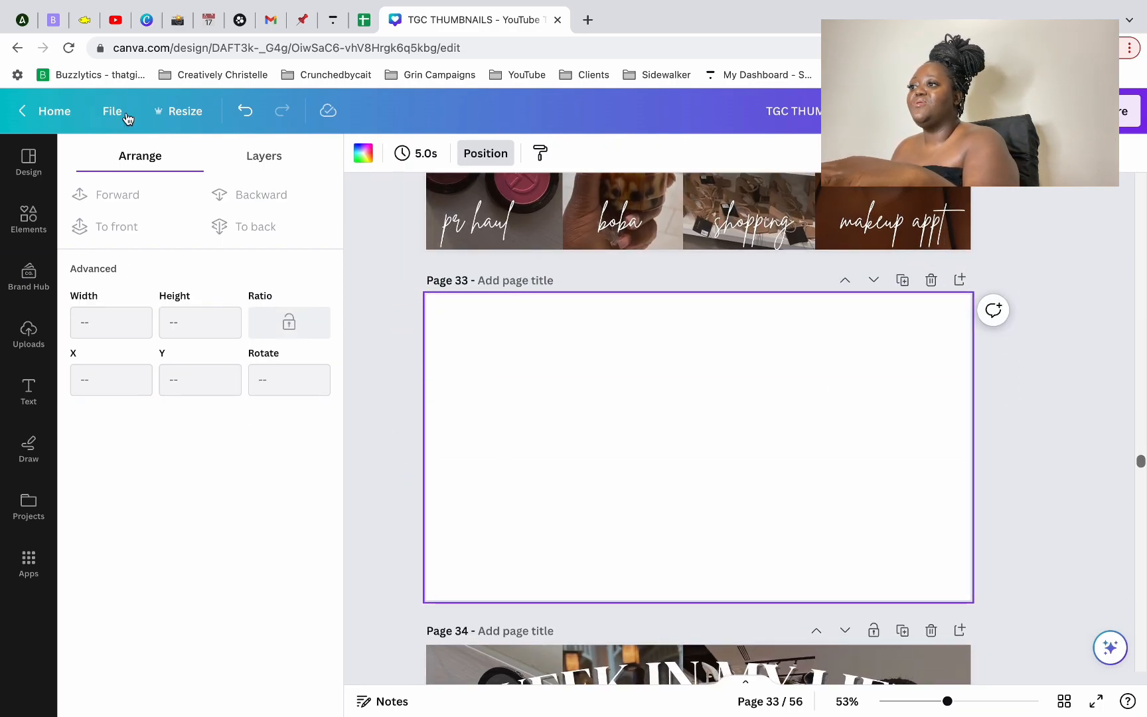
click(29, 216)
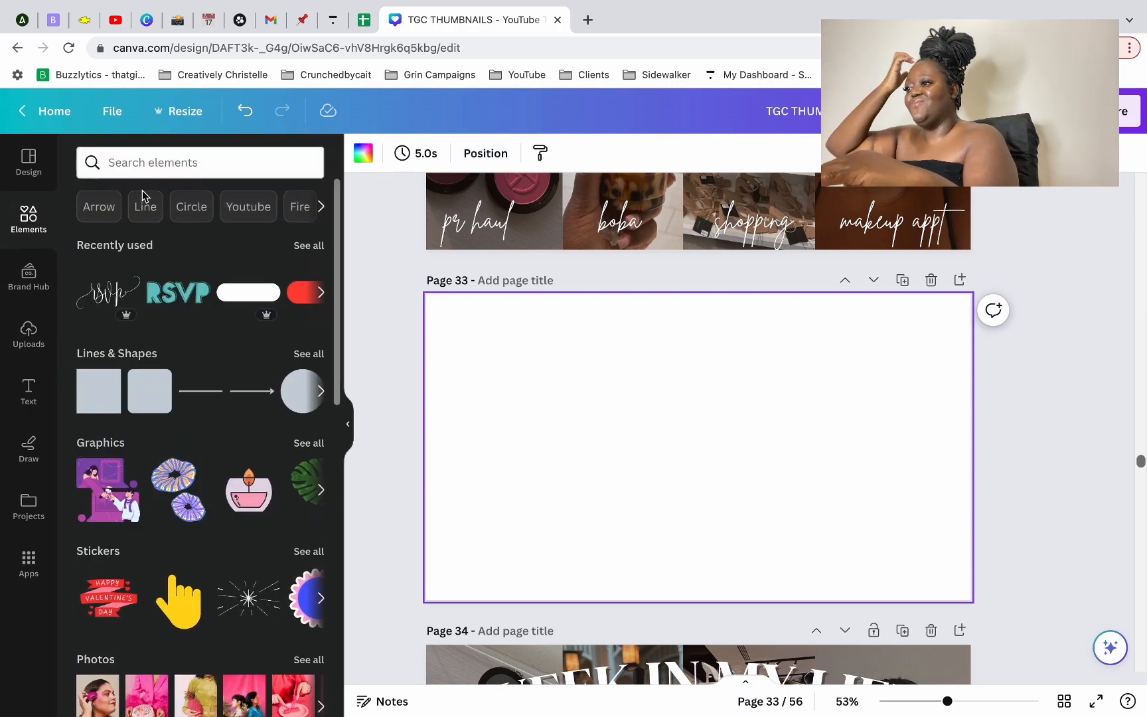
scroll(142, 192, down, 3)
scroll(142, 190, down, 8)
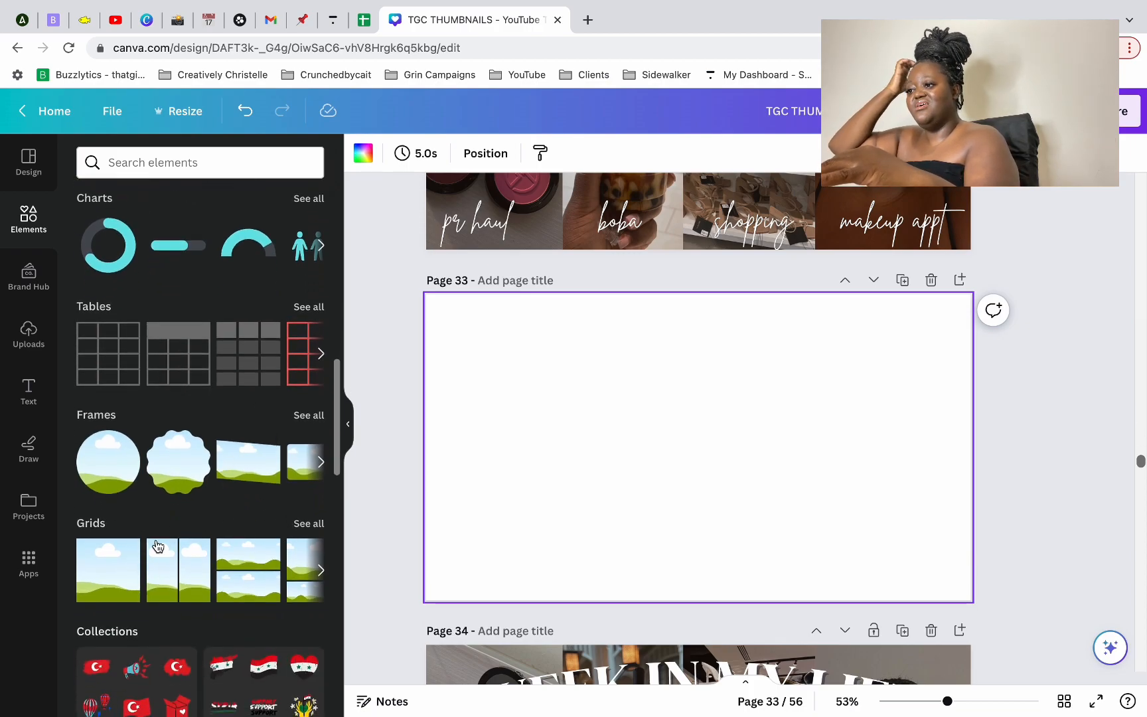
click(309, 524)
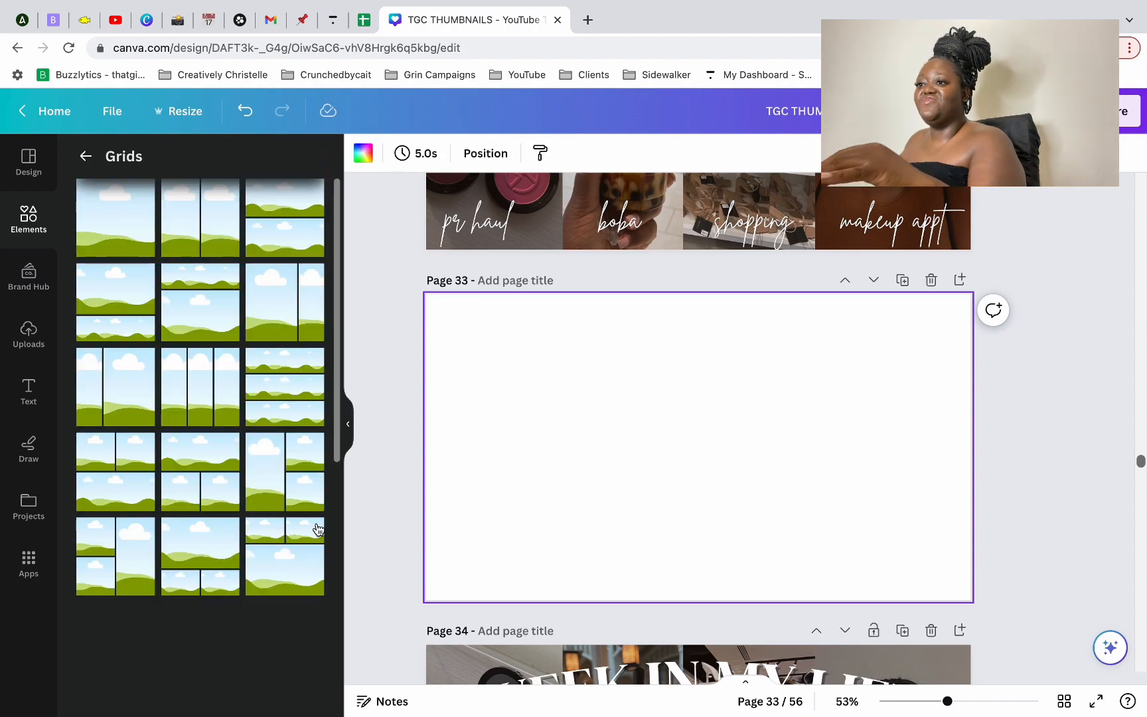
click(202, 405)
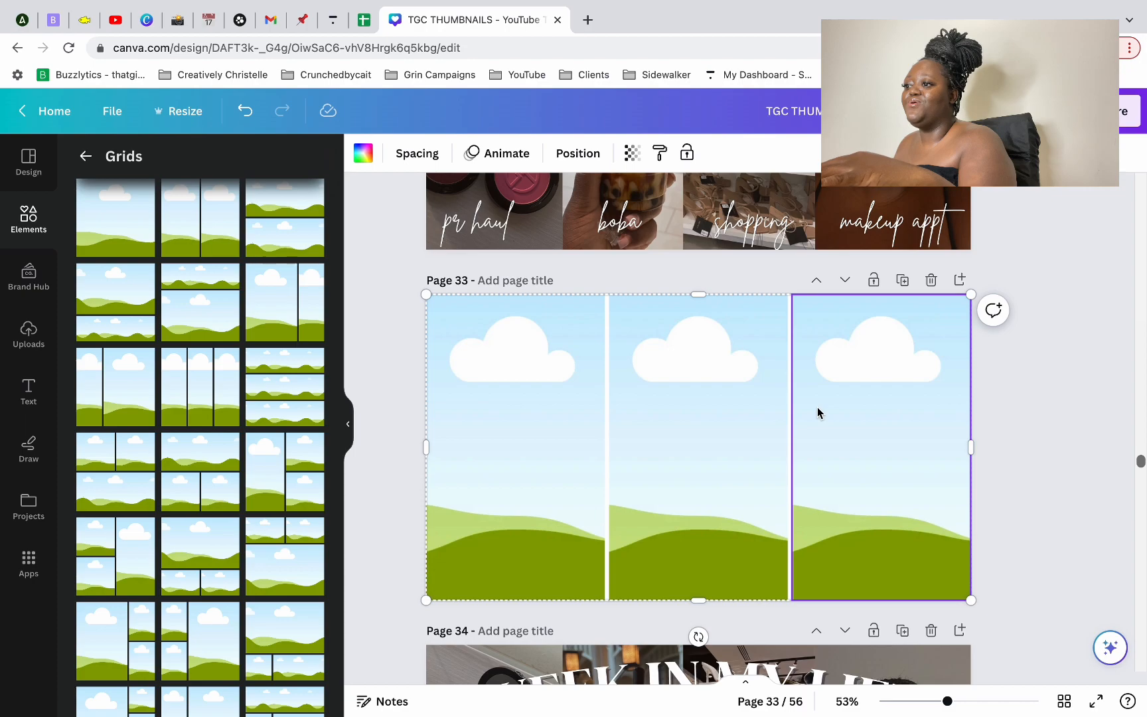
key(Delete)
Step: Insert a four-column grid on blank page 33 and delete it
scroll(154, 464, down, 10)
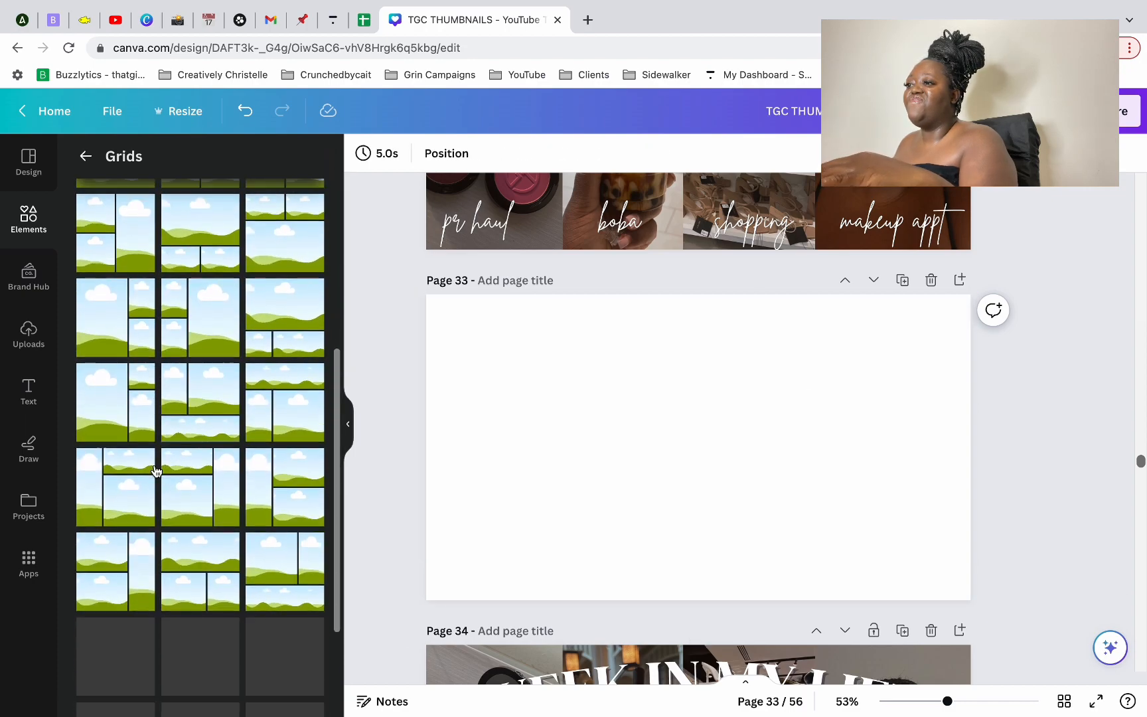
scroll(155, 470, down, 3)
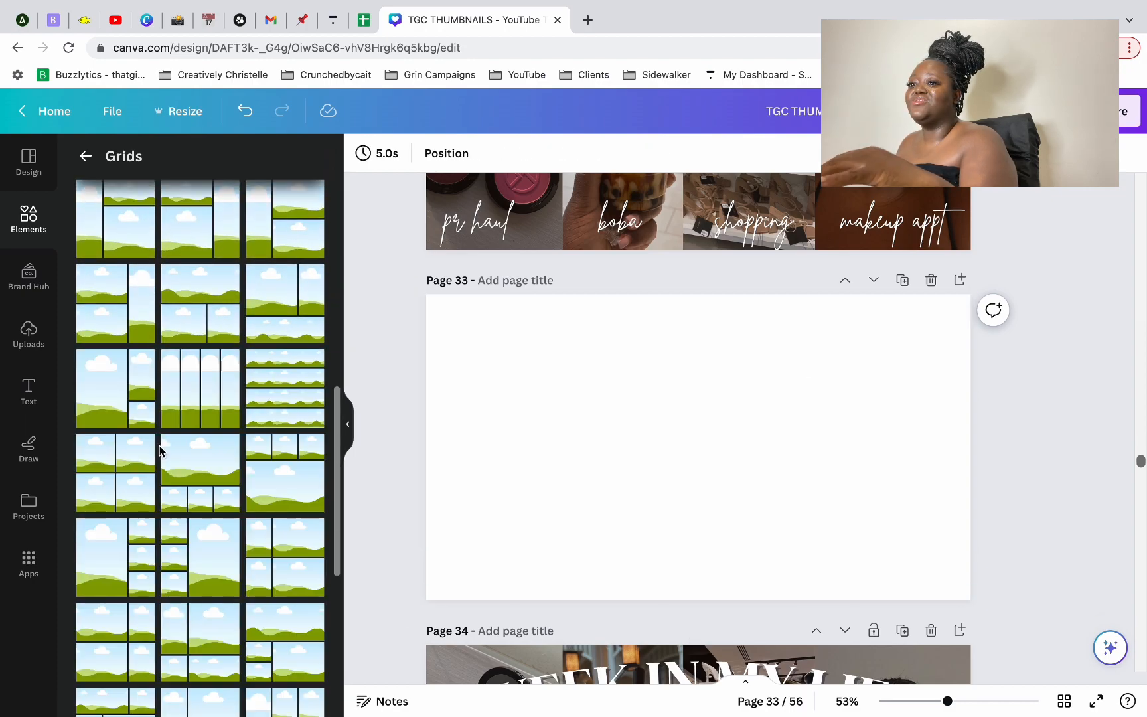
click(208, 367)
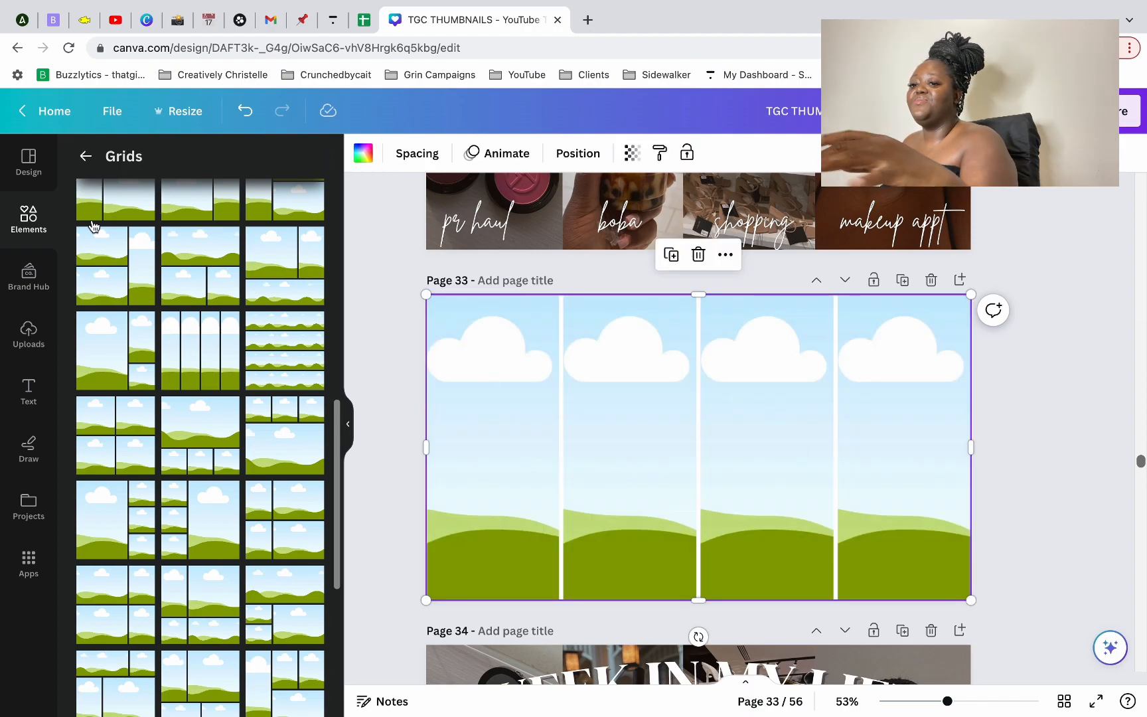
scroll(141, 284, up, 10)
click(500, 353)
key(Delete)
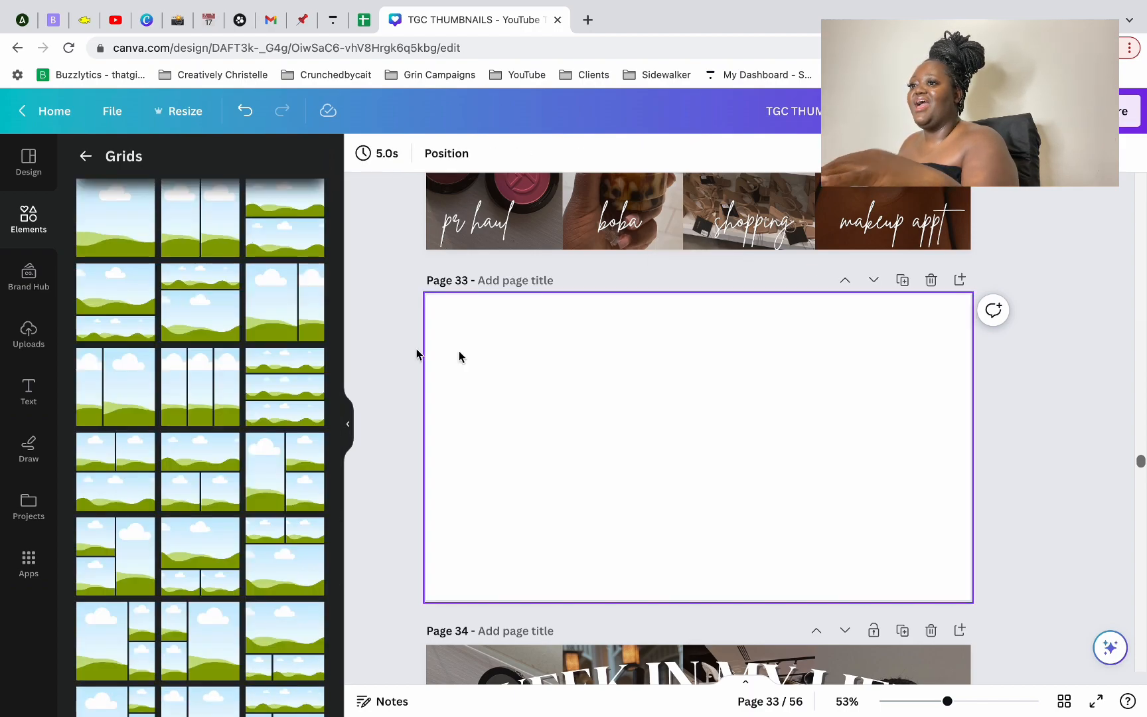
Step: Insert a single-image grid on page 33, narrow it to about a quarter page width, and make four side-by-side copies centered across the page
click(122, 241)
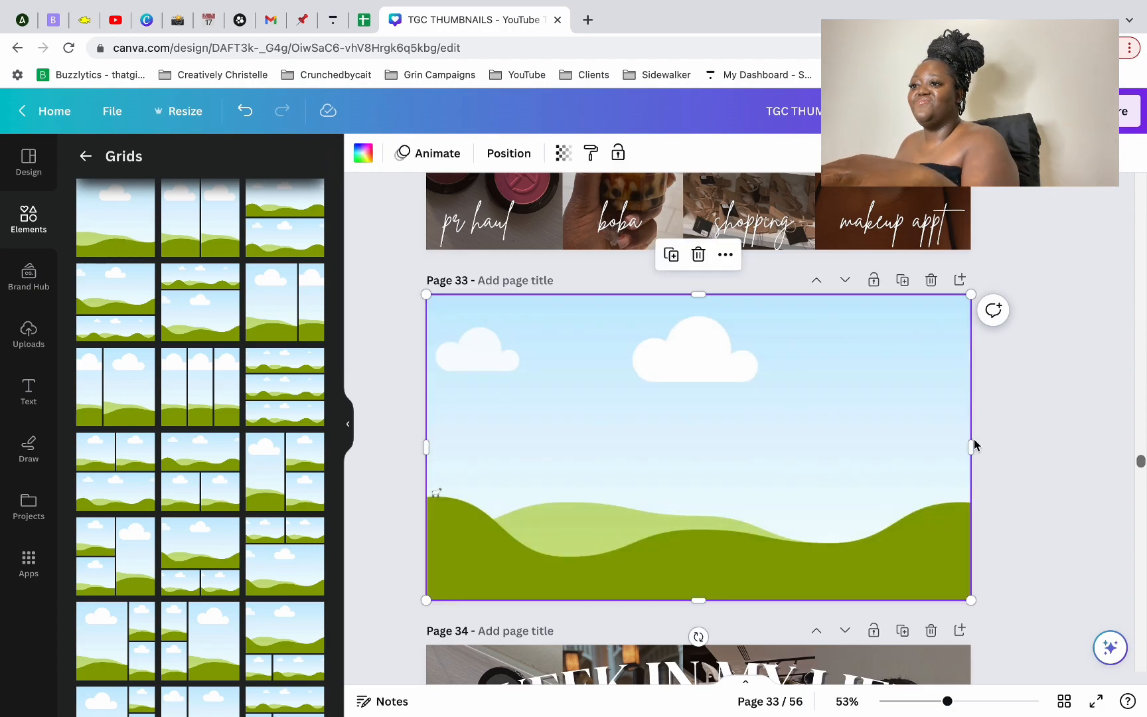
drag(969, 442, 681, 451)
key(ctrl+d)
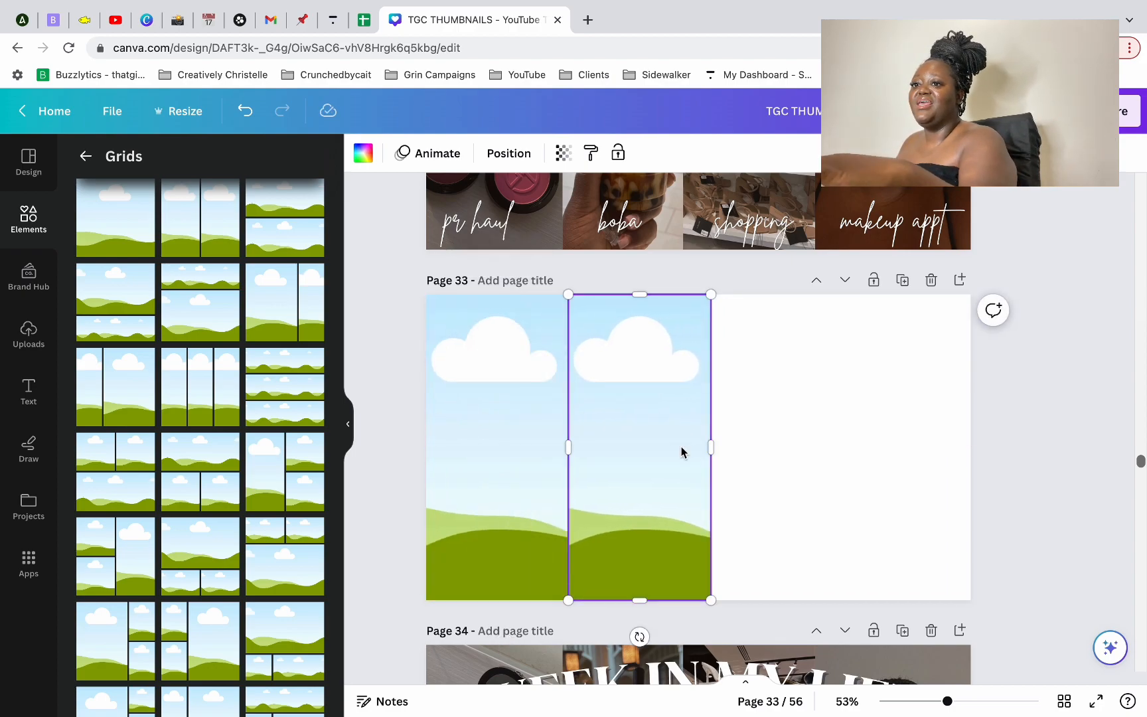
key(ctrl+d)
key(ctrl+d)
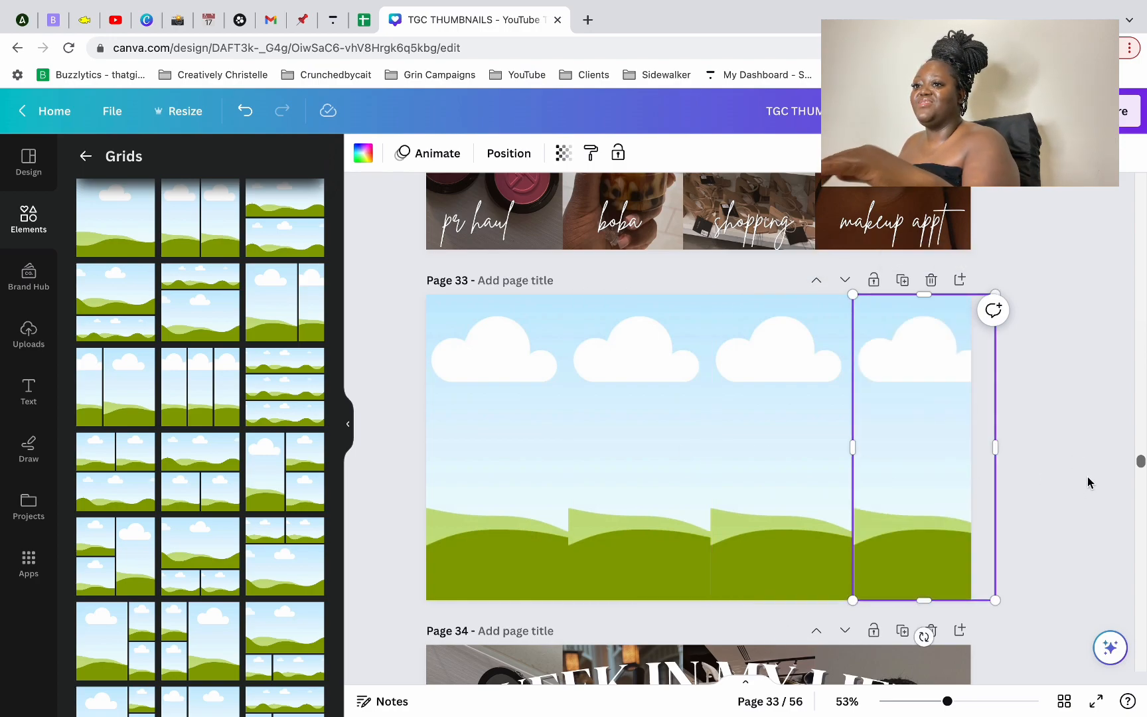
drag(387, 401, 1041, 430)
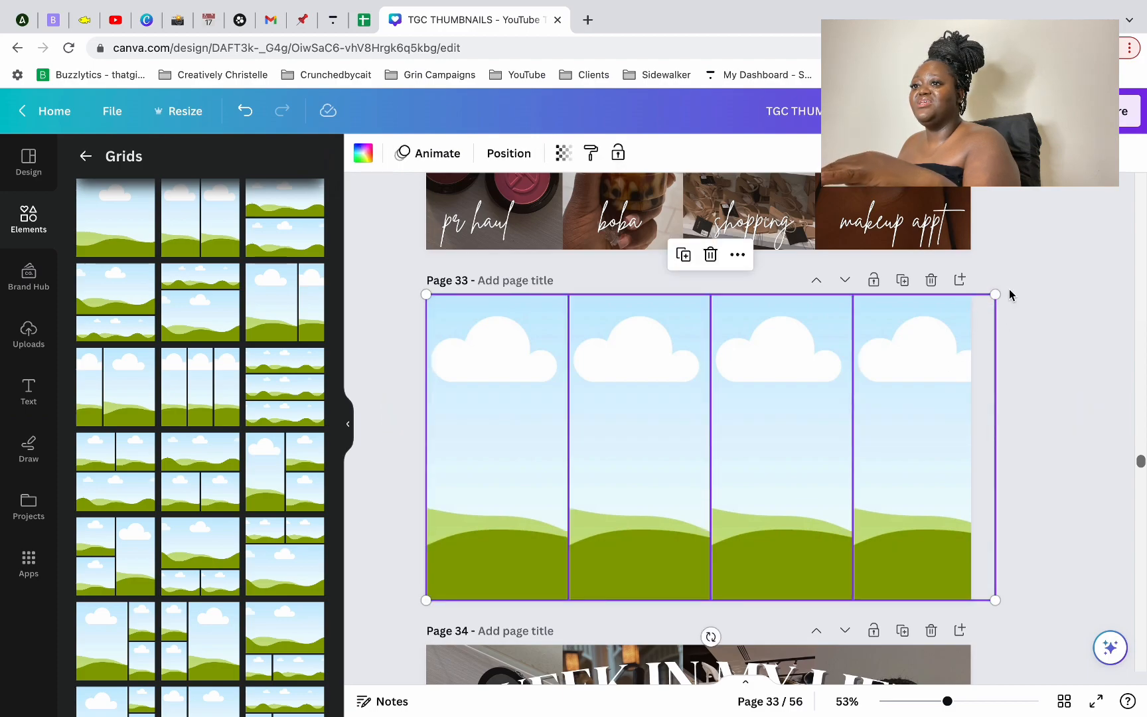
drag(971, 299, 945, 348)
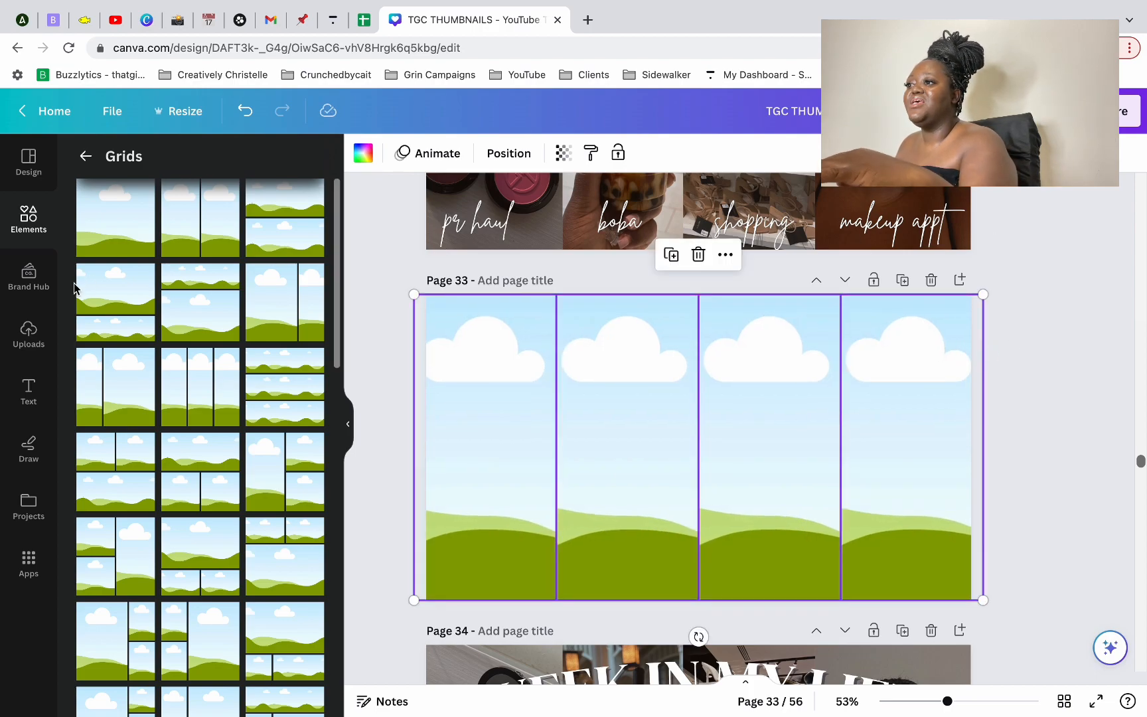
Step: Place the uploaded eyes-closed portrait in the second frame on page 33 and enlarge it slightly within the frame
click(29, 334)
drag(156, 374, 621, 429)
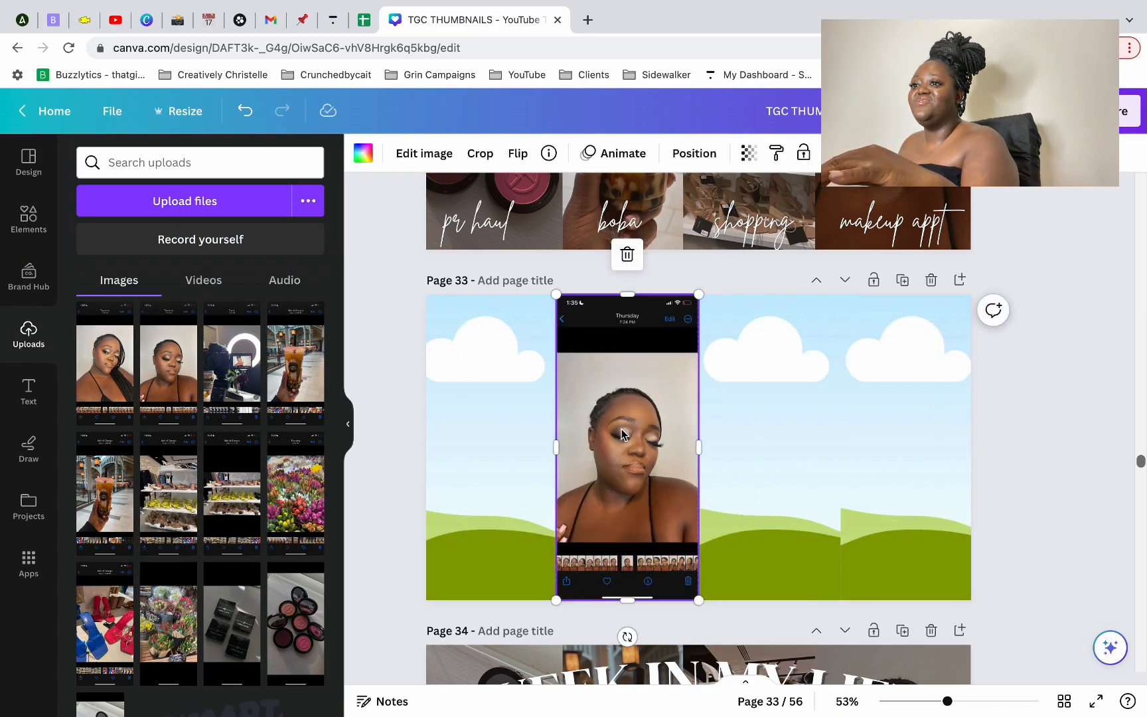
double_click(622, 430)
drag(699, 293, 709, 272)
Step: Delete page 33 with the four side-by-side frames
click(854, 384)
mouse_move(930, 453)
mouse_down()
mouse_move(870, 452)
mouse_move(916, 438)
mouse_up()
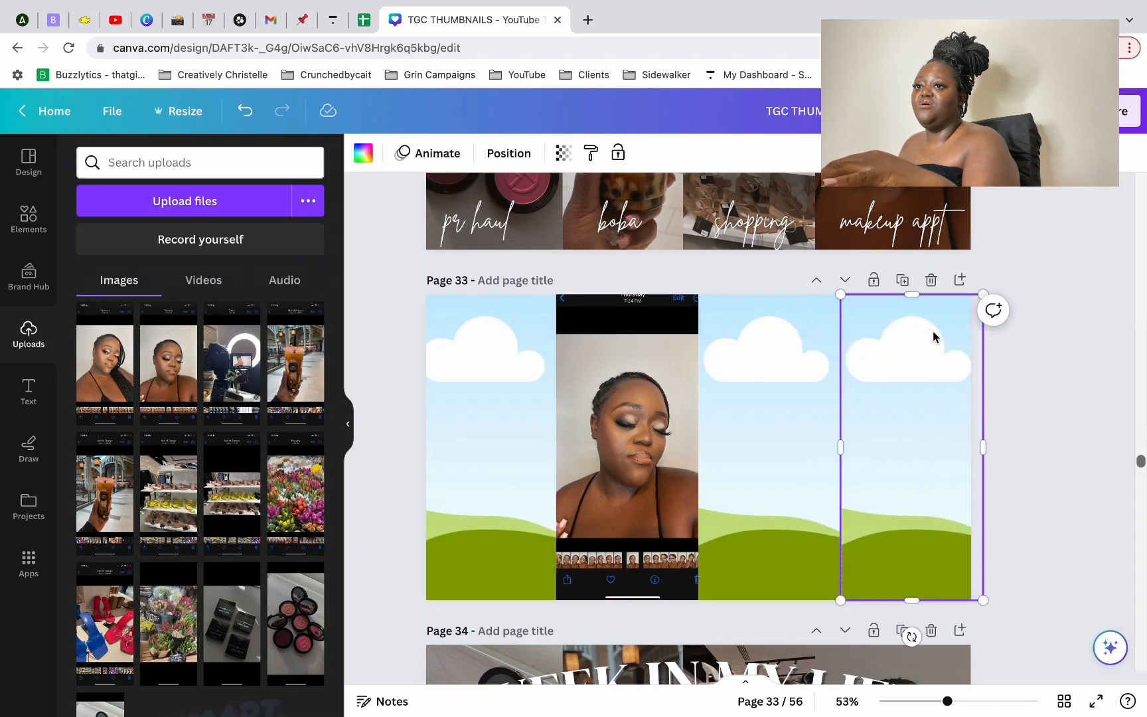
click(932, 280)
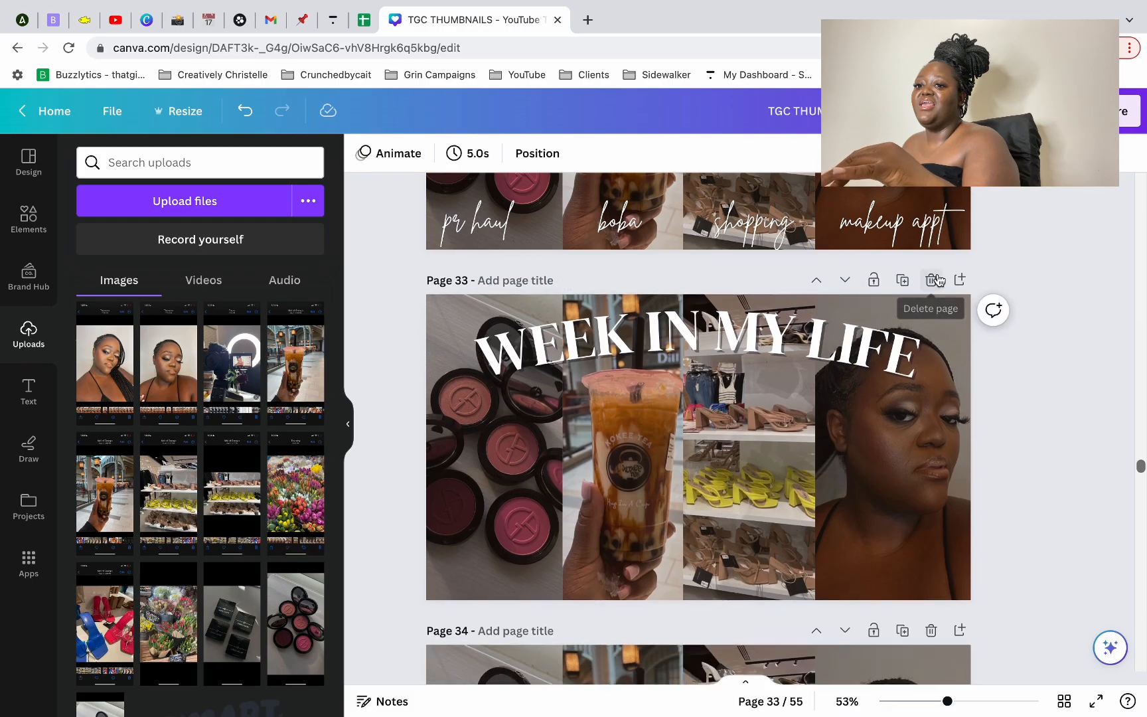
Step: Examine the thumbnails of all pages in the design's grid overview
click(1064, 701)
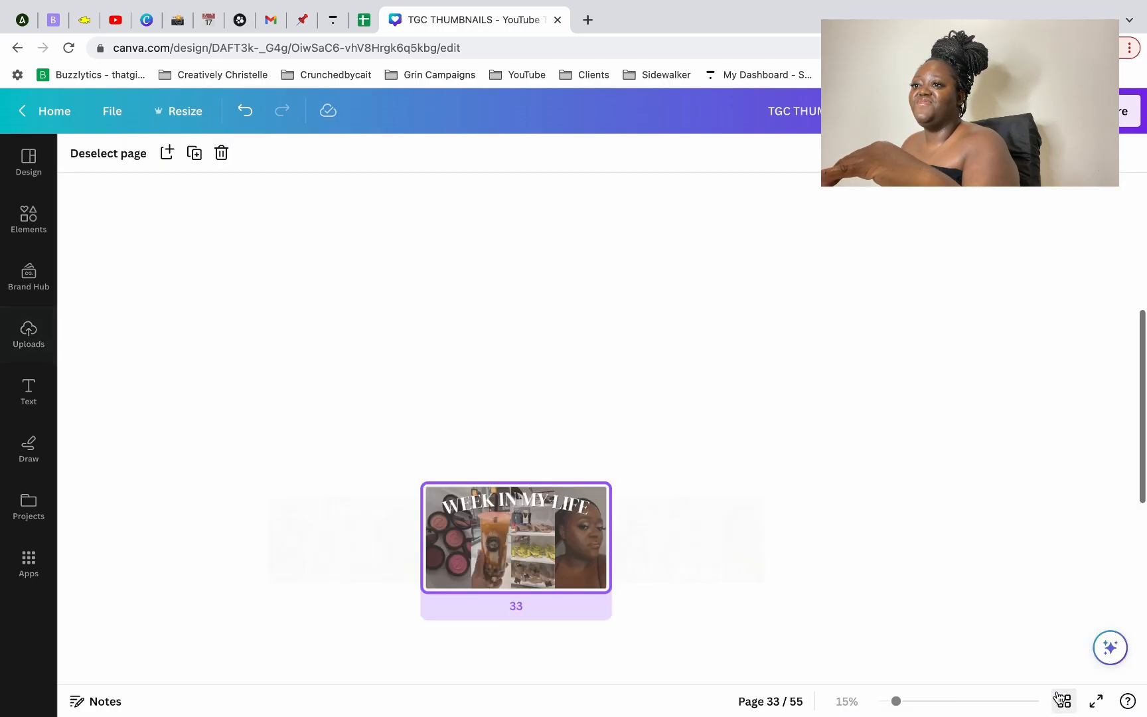
scroll(653, 384, up, 10)
scroll(654, 384, down, 10)
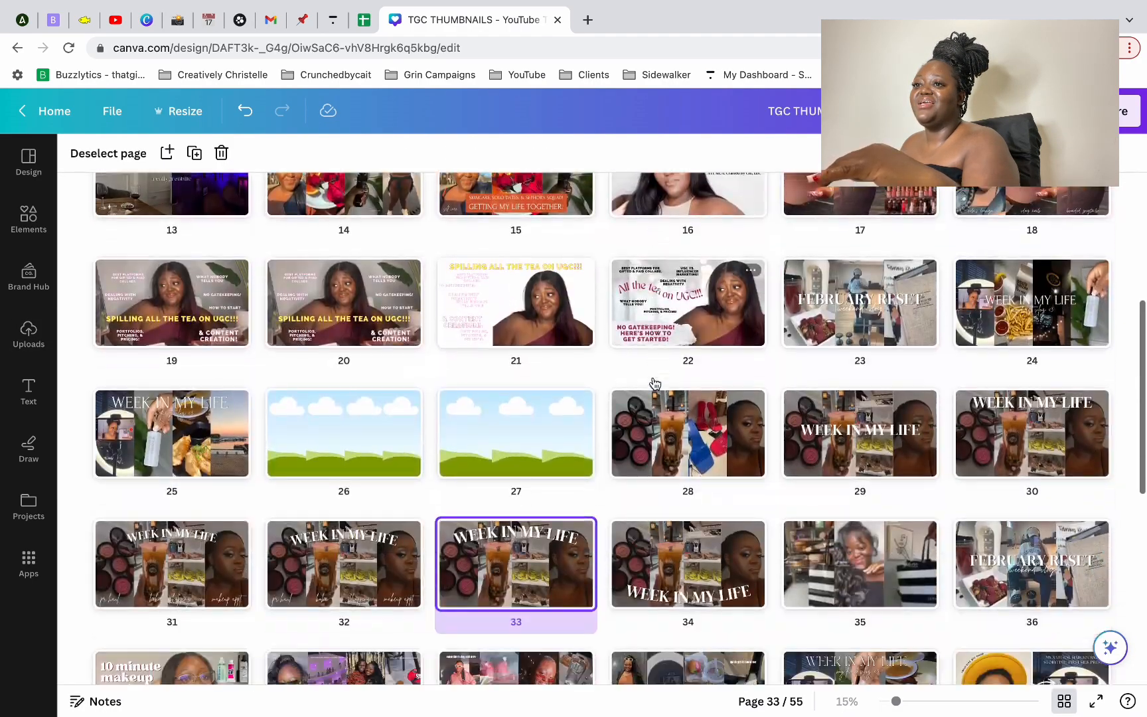
scroll(654, 384, up, 8)
scroll(654, 382, up, 2)
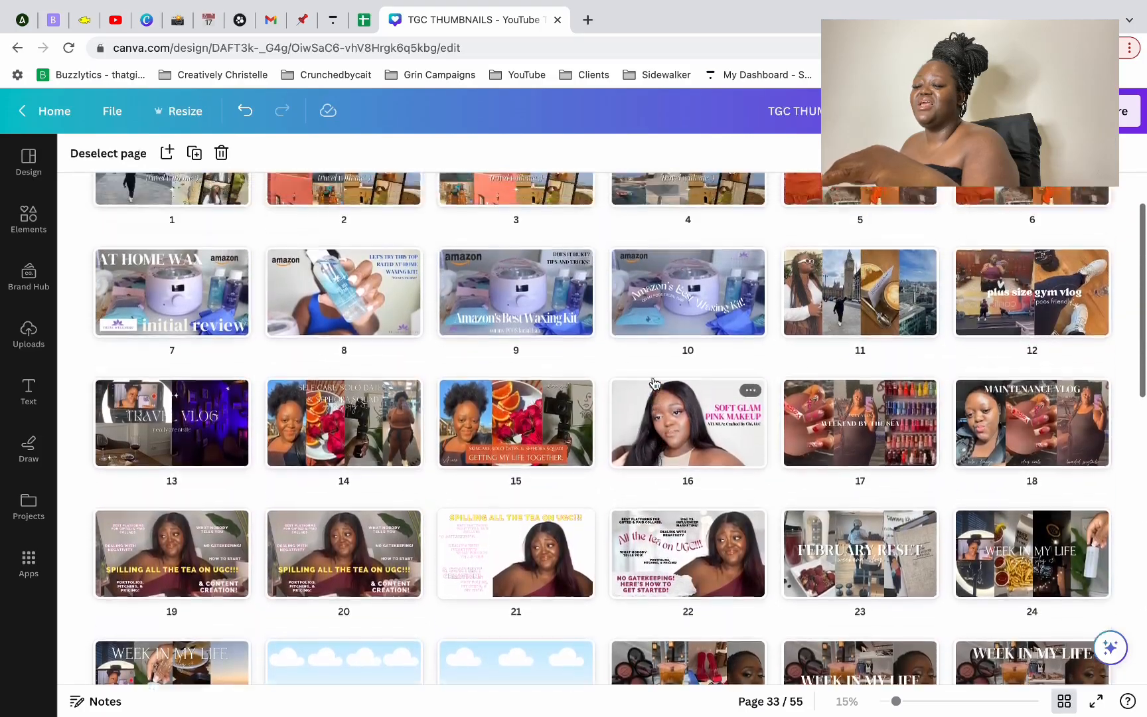
scroll(654, 384, down, 9)
scroll(654, 383, up, 1)
scroll(654, 383, up, 1)
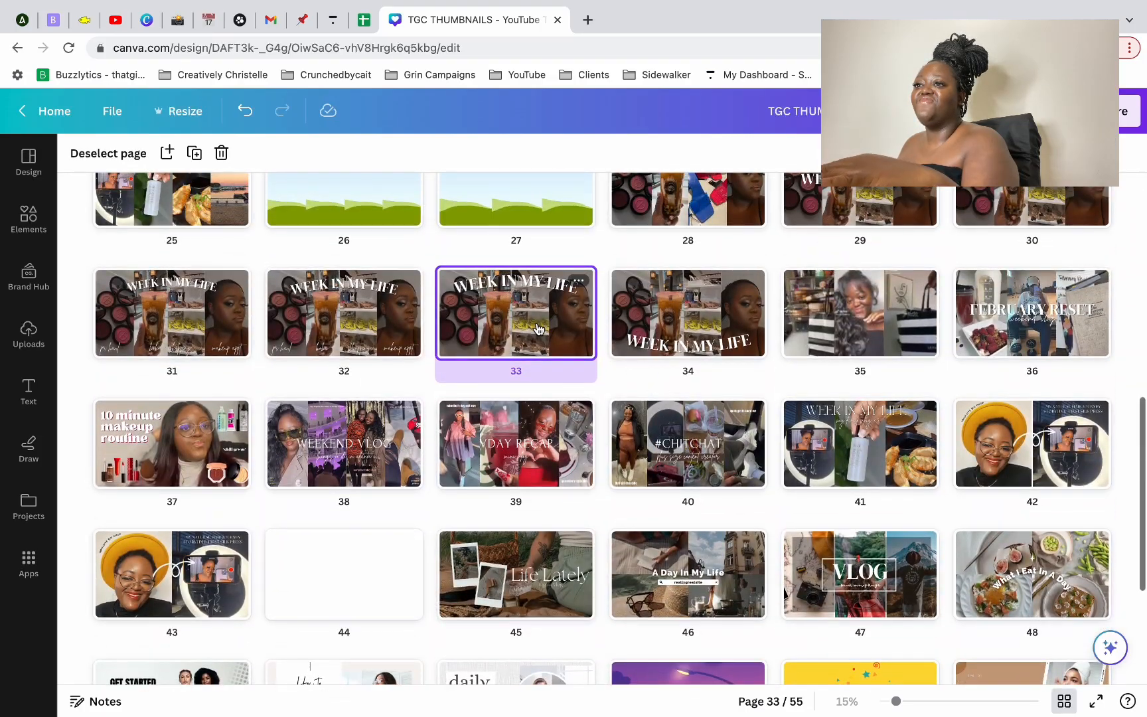
Step: Open page 33 from the overview and add a blank page after it
double_click(545, 309)
click(1007, 261)
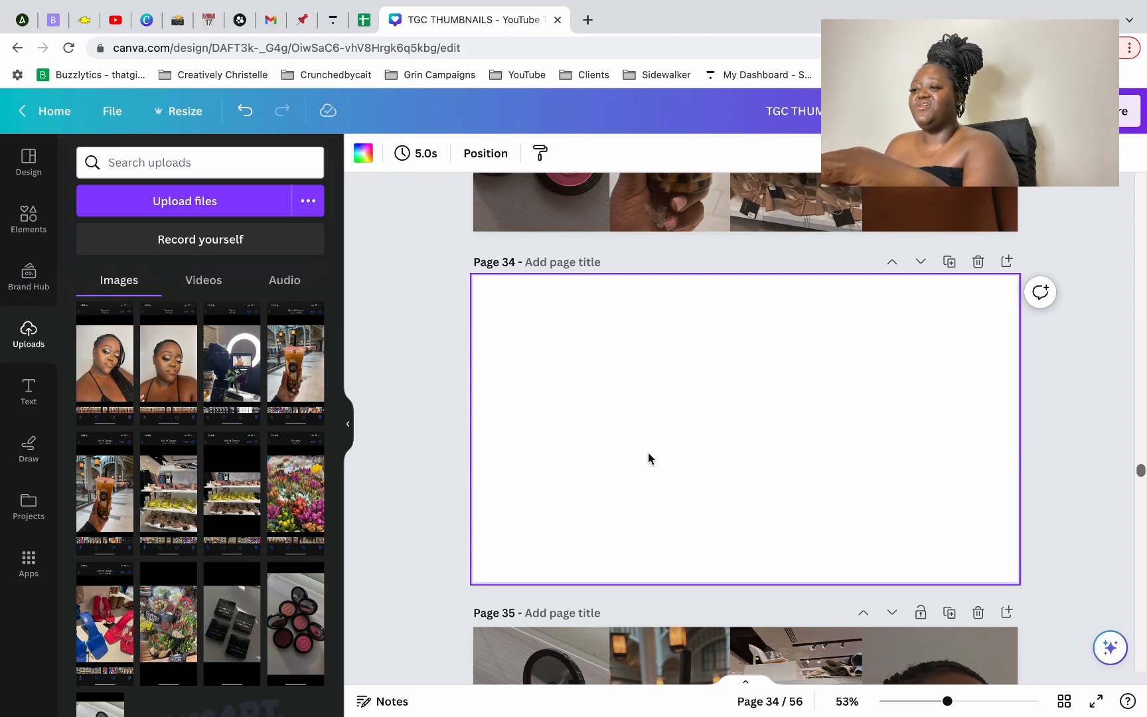
scroll(649, 457, up, 5)
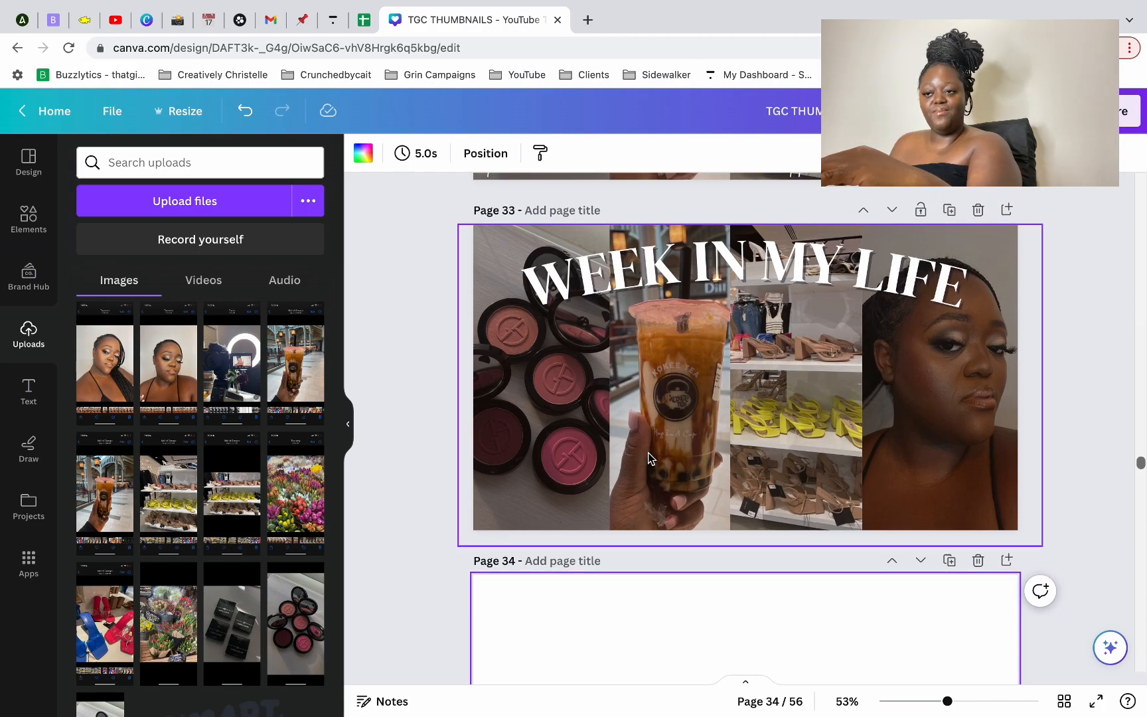
scroll(649, 457, up, 1)
scroll(648, 452, up, 1)
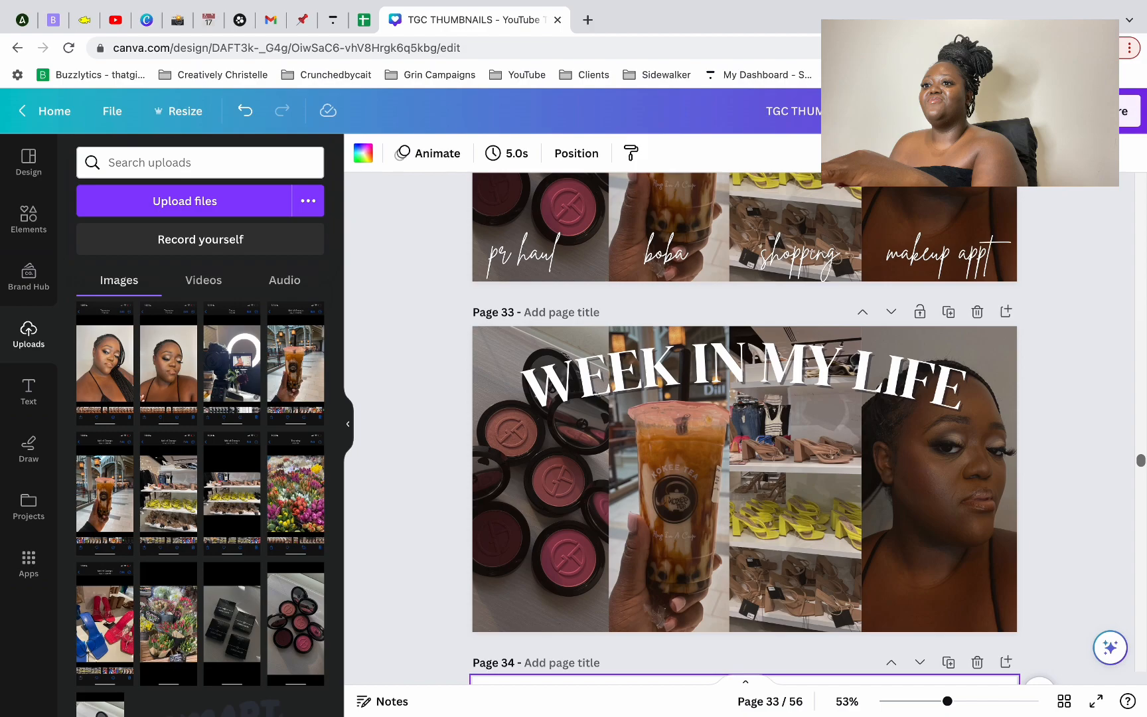
Step: Open the design's download settings and set the file type to PNG
click(1113, 111)
click(903, 517)
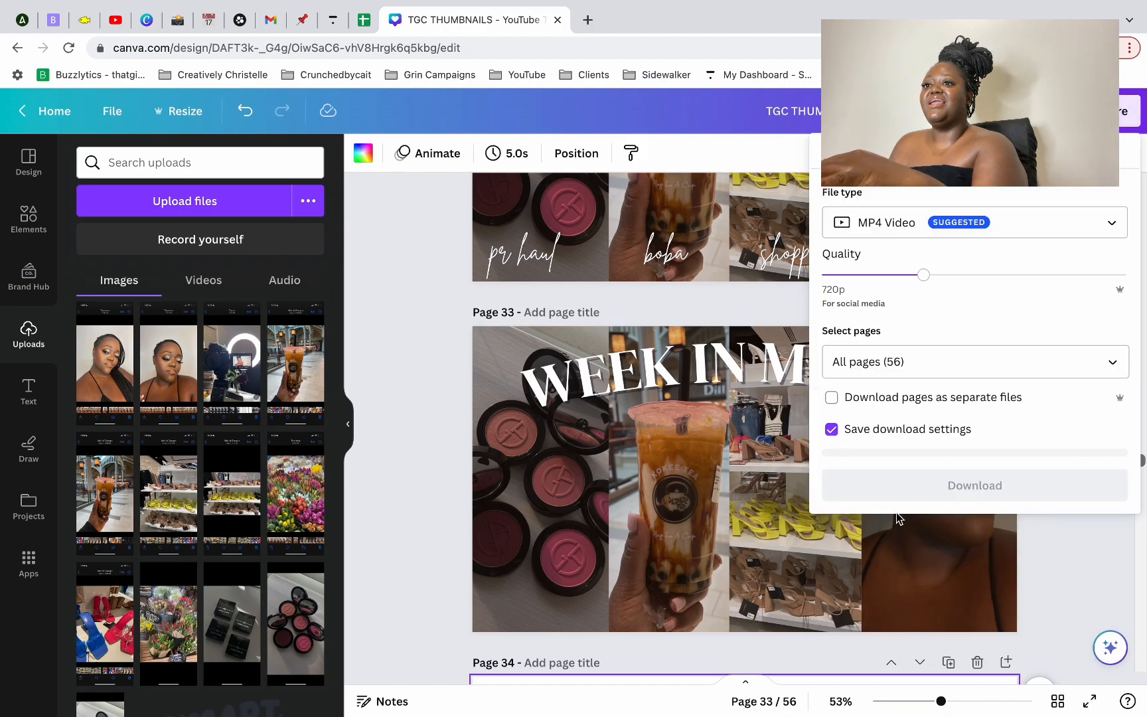
click(1009, 226)
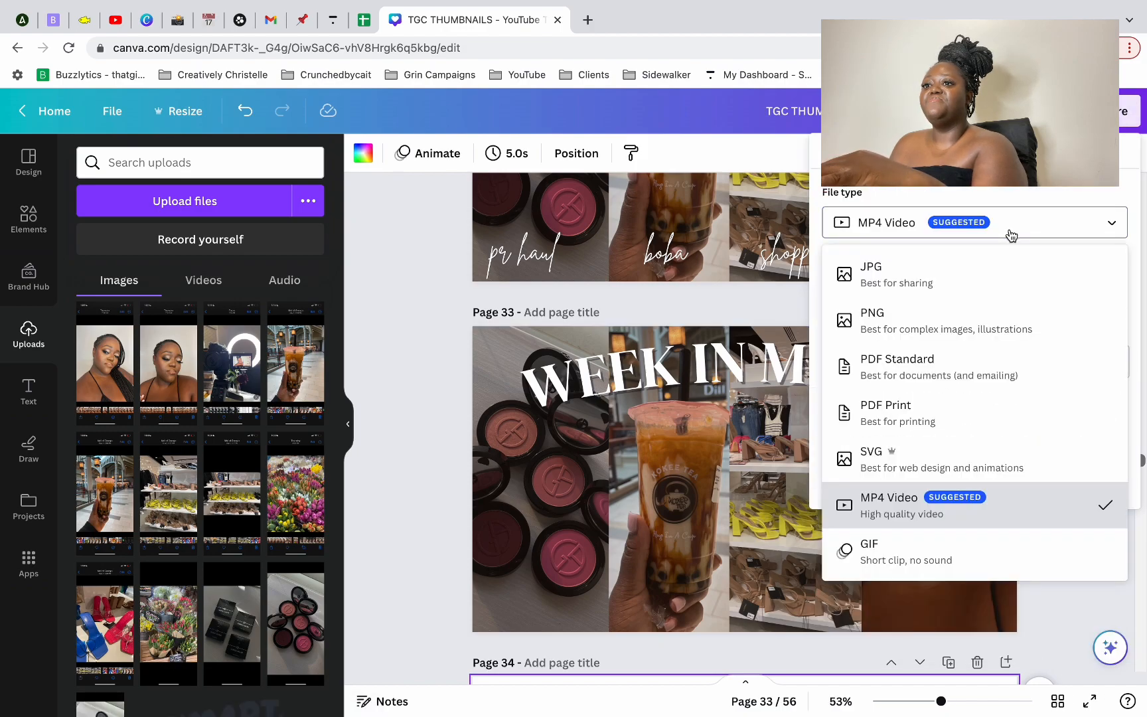
click(958, 332)
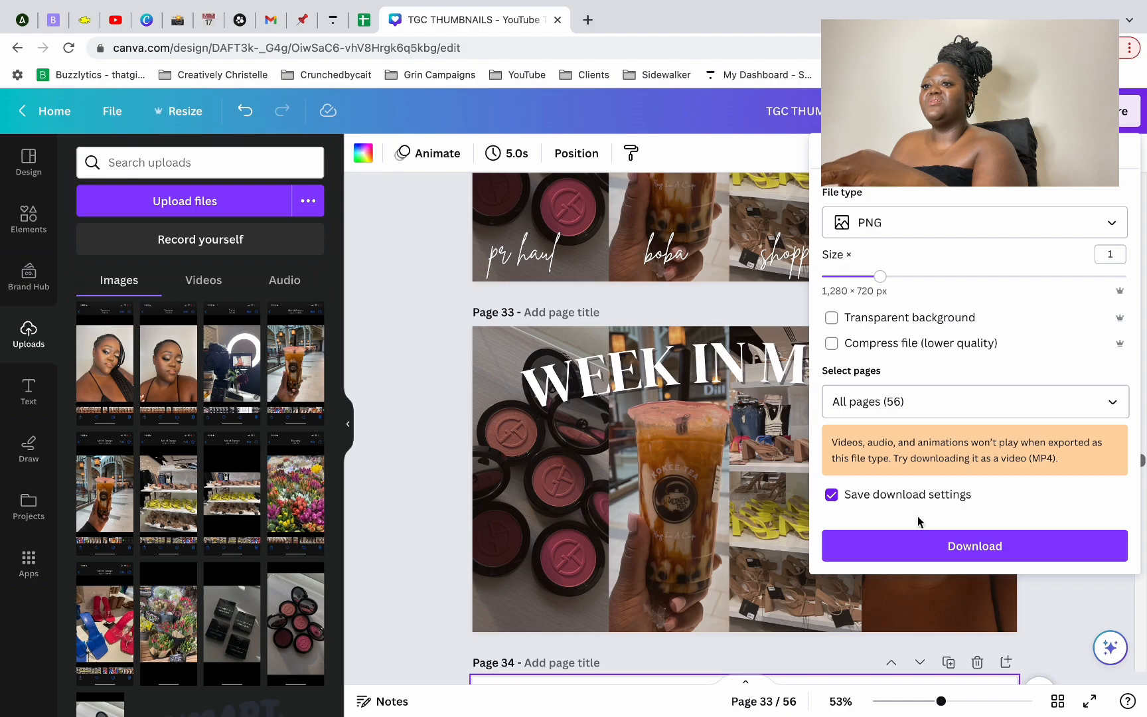
Step: Limit the pages to download to page 32 only
click(923, 403)
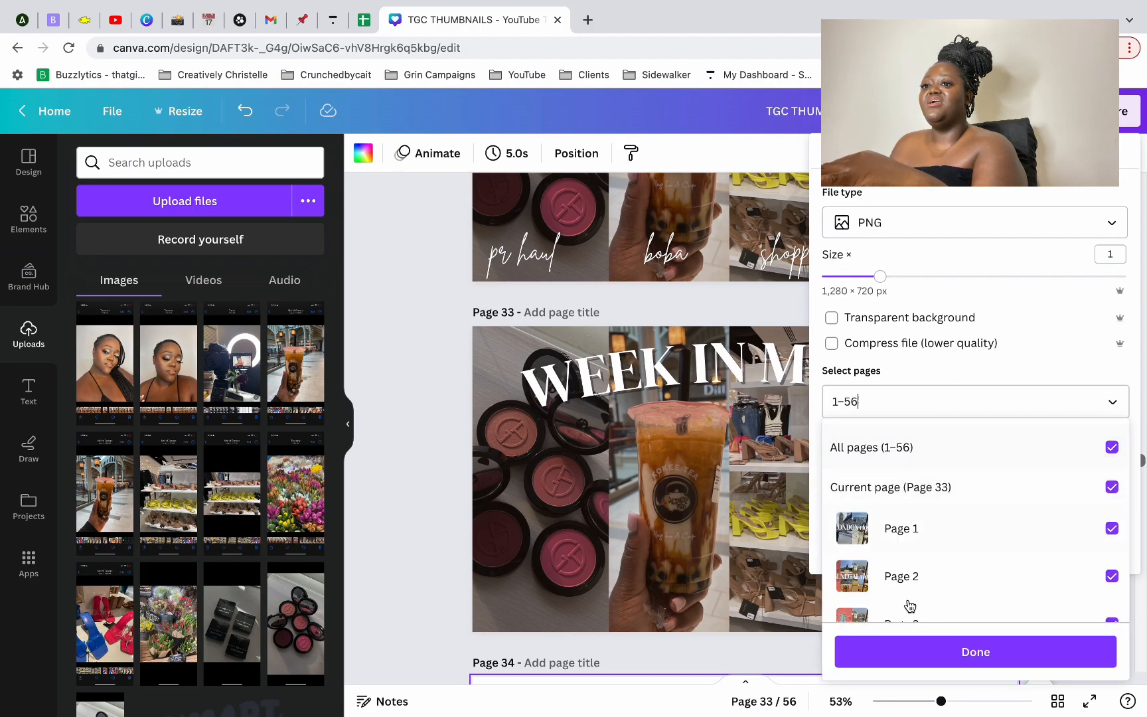
click(917, 499)
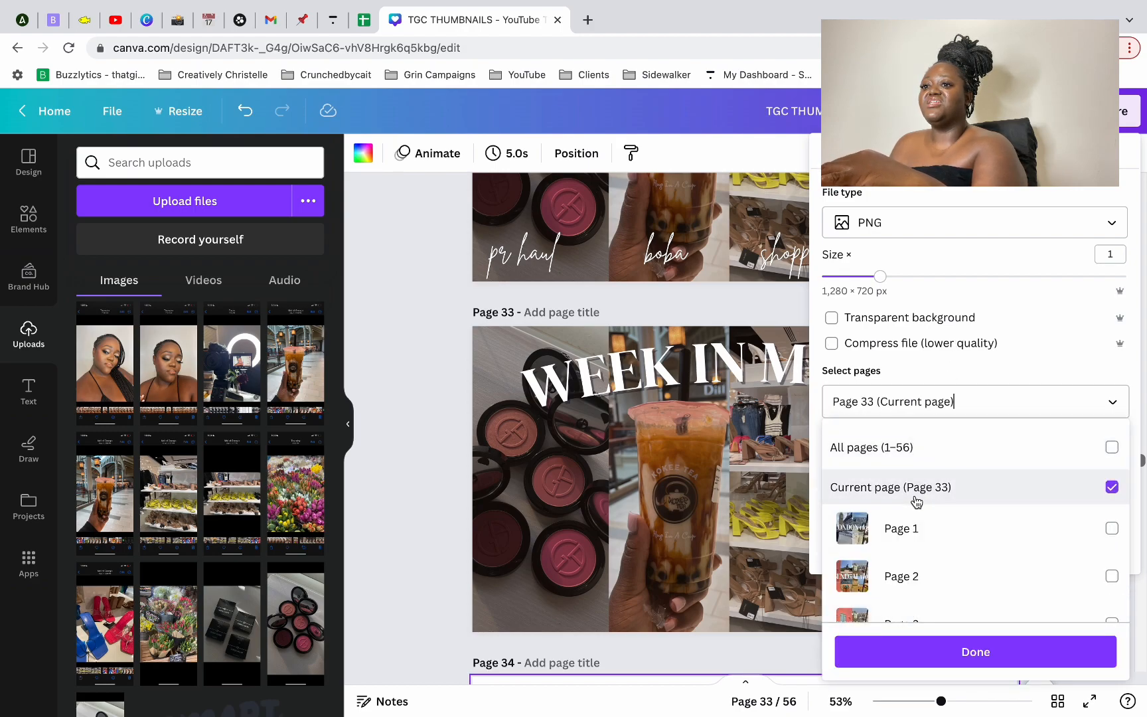
click(919, 492)
scroll(920, 535, down, 20)
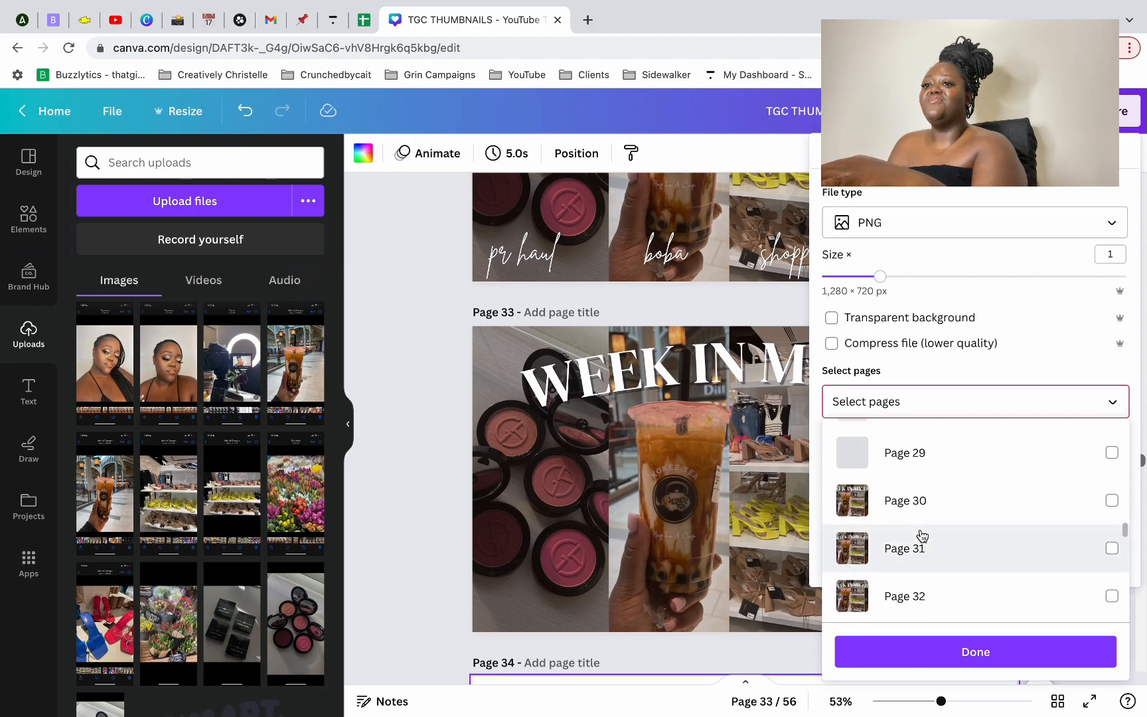
scroll(920, 536, down, 2)
click(921, 521)
click(921, 494)
click(920, 517)
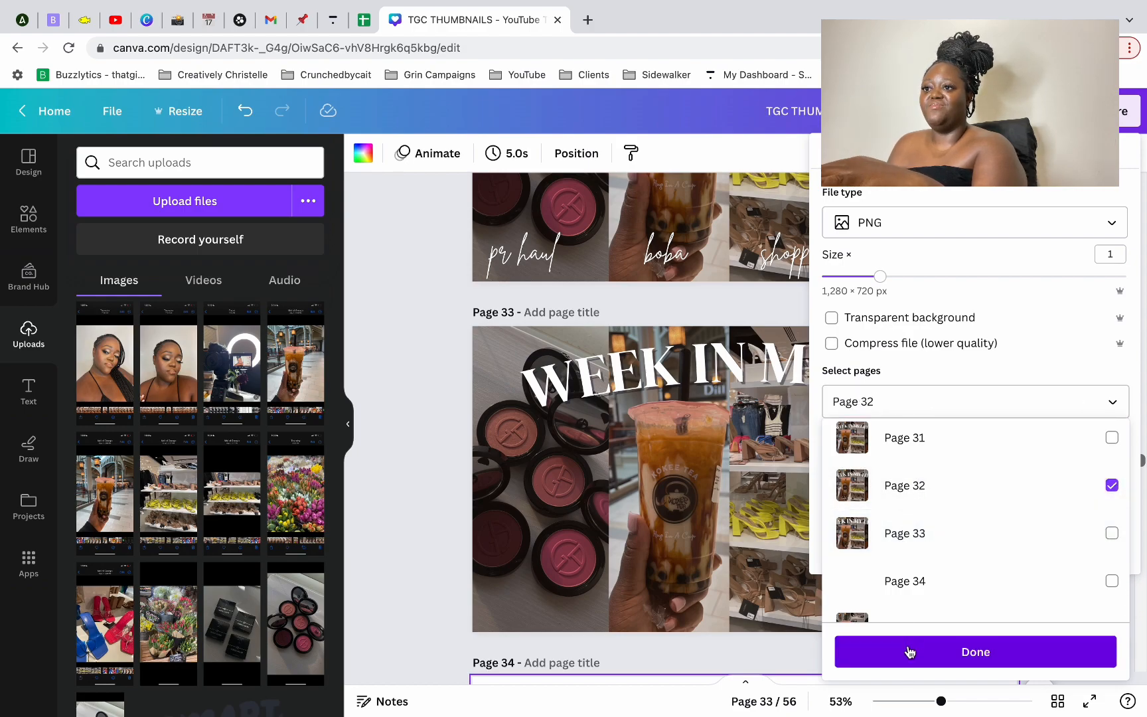
Step: Leave the download settings and look over the finished thumbnail on page 32
scroll(724, 298, up, 4)
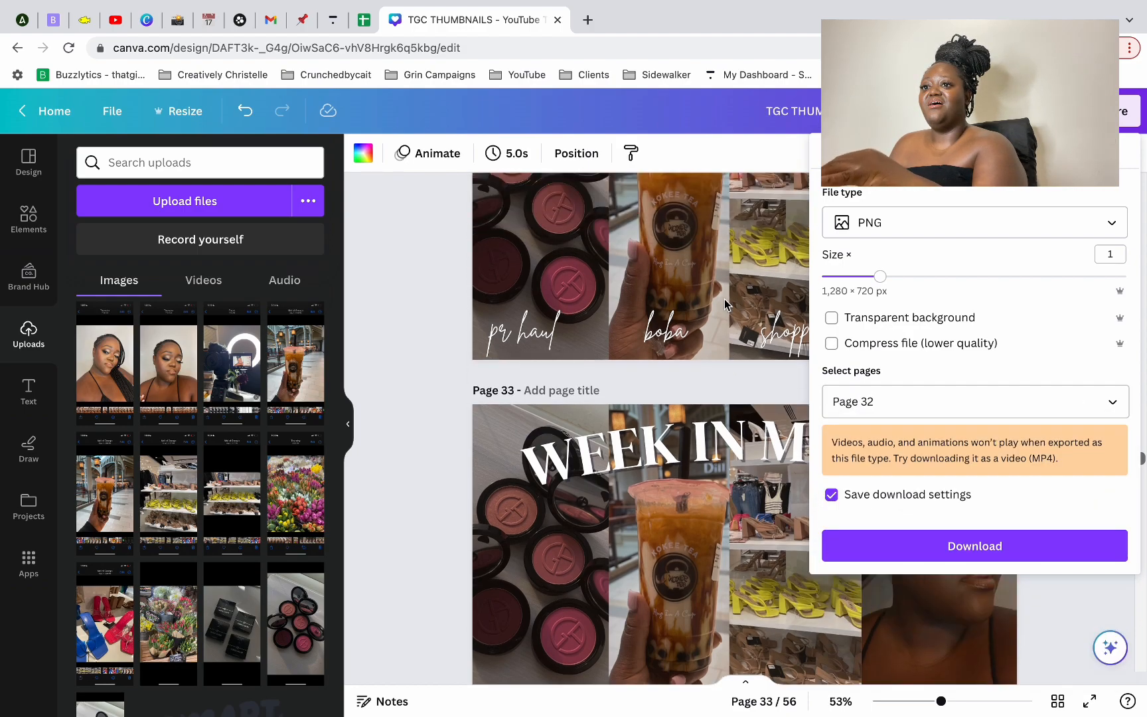
click(808, 277)
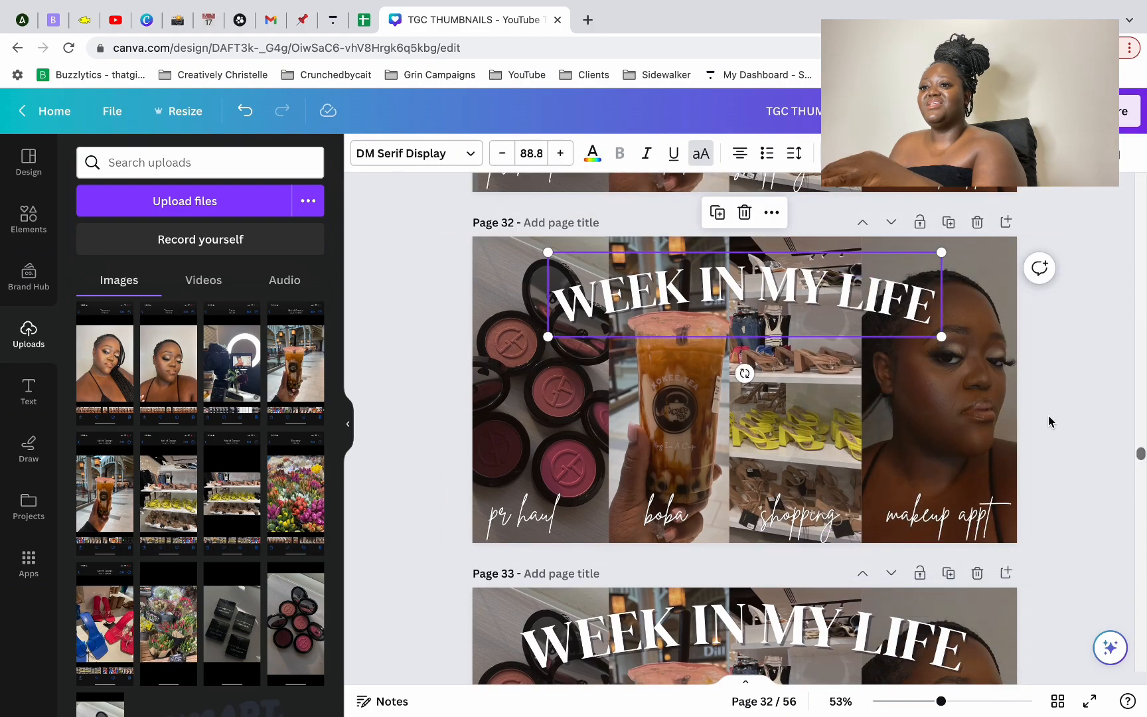
scroll(1049, 416, up, 2)
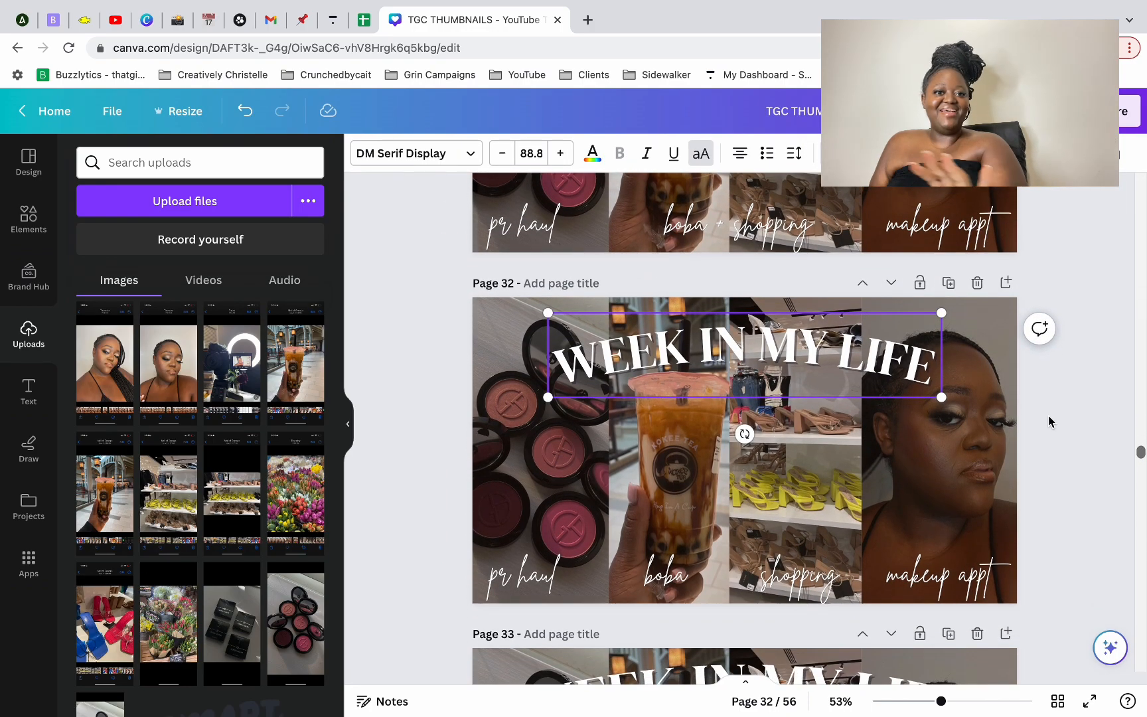